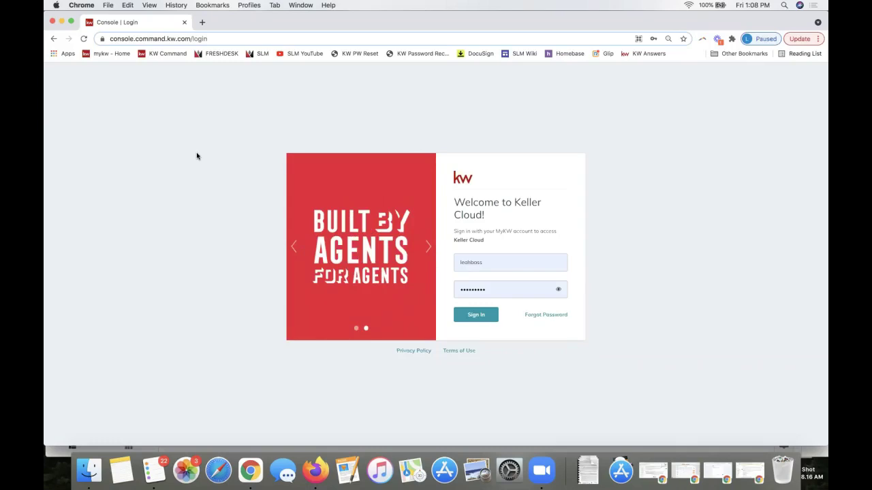
Go to the agent.kw.com/login sign-in page.
left_click(186, 39)
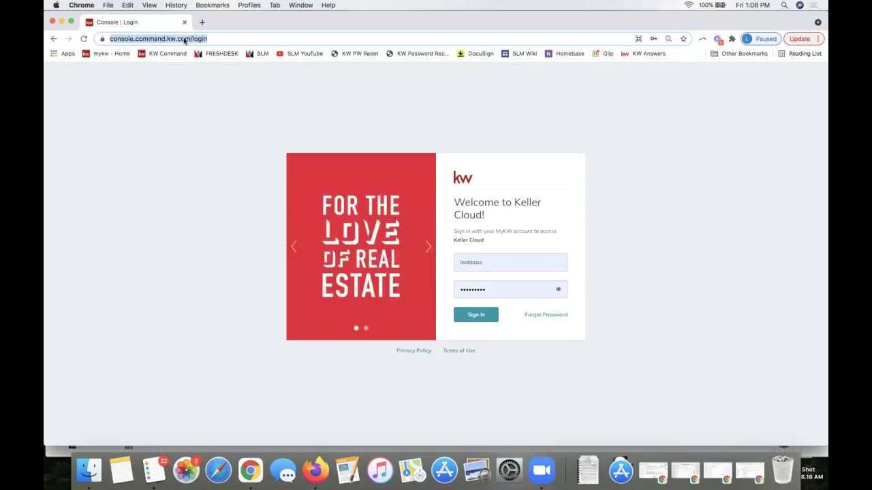
type("aget.")
key("BackSpace")
key("BackSpace")
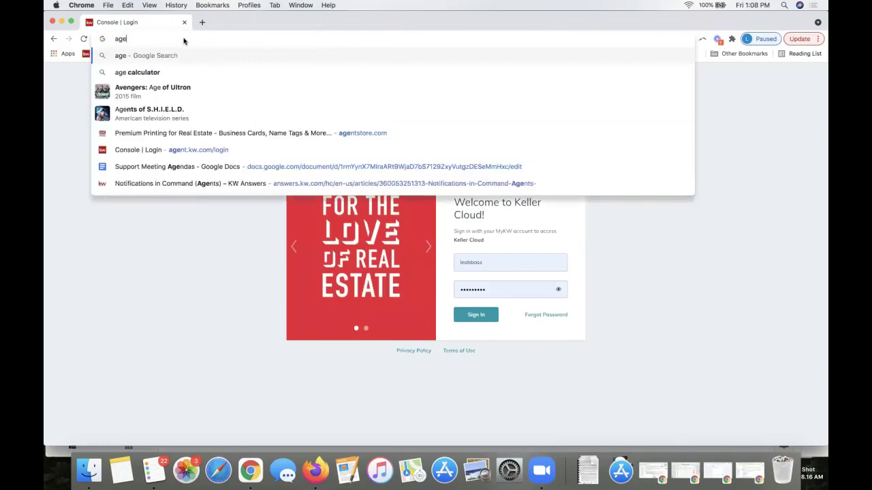
type("nt.kw.com/")
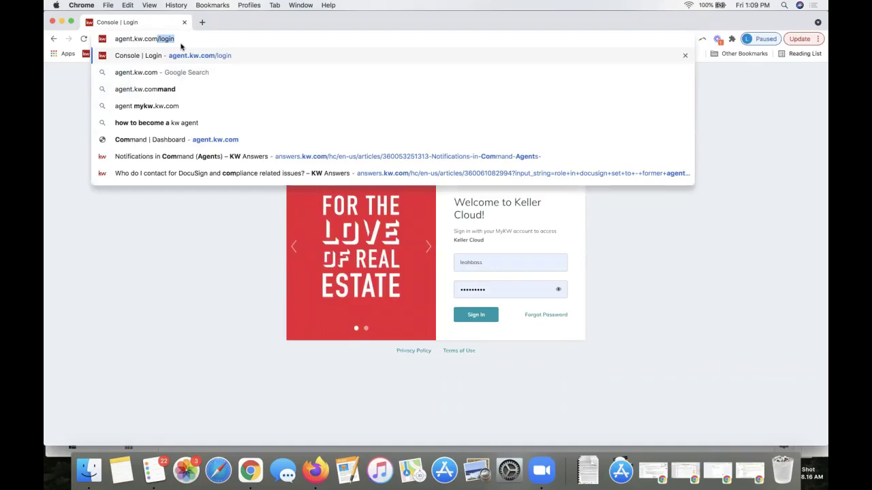
left_click(145, 225)
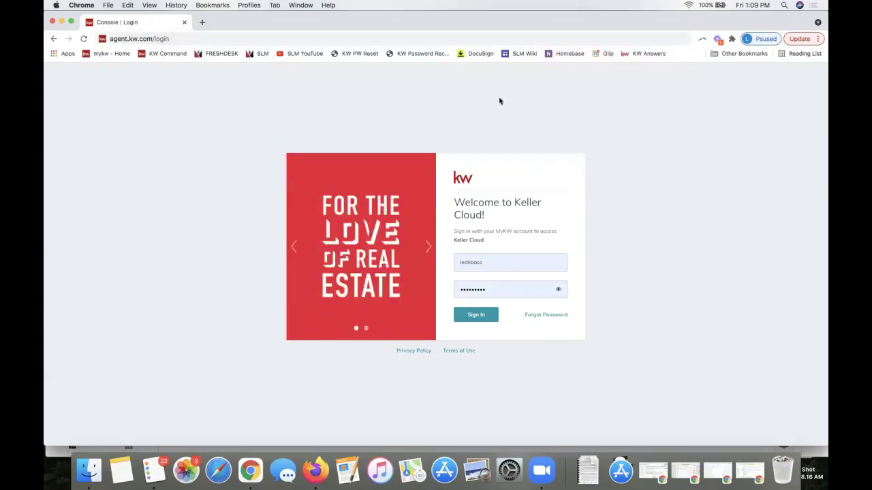
Sign in to Keller Cloud with the saved username and password.
left_click(485, 269)
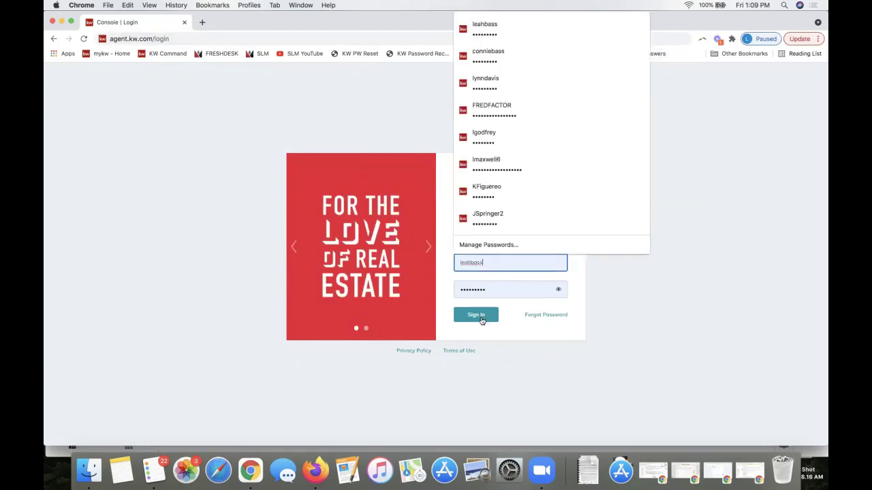
left_click(626, 309)
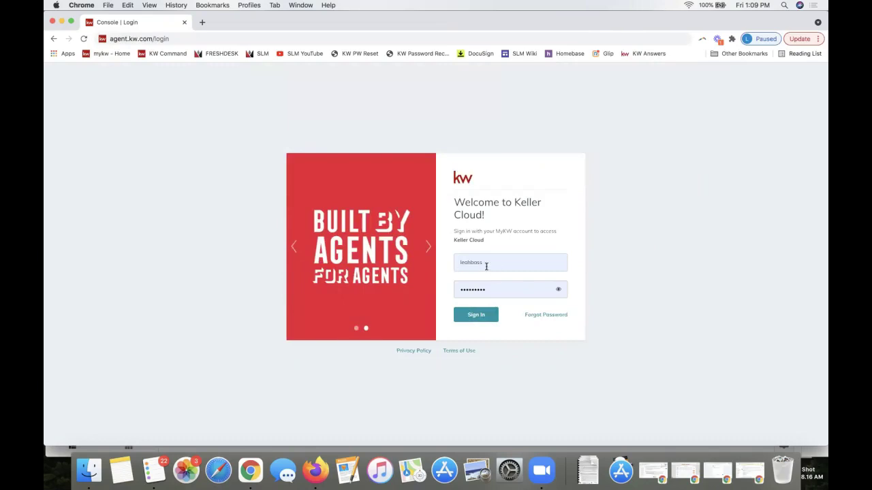
left_click(479, 319)
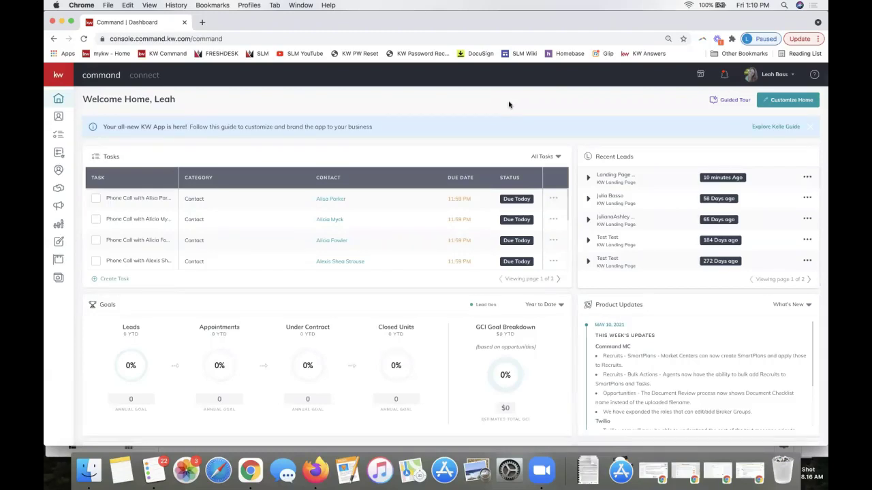
Open the Marketing Profile under Connect Settings in the account settings.
left_click(789, 80)
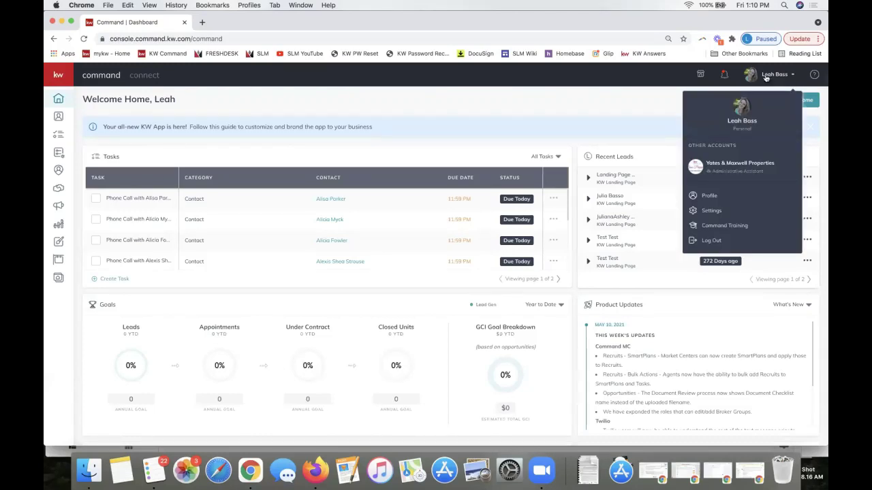
left_click(711, 211)
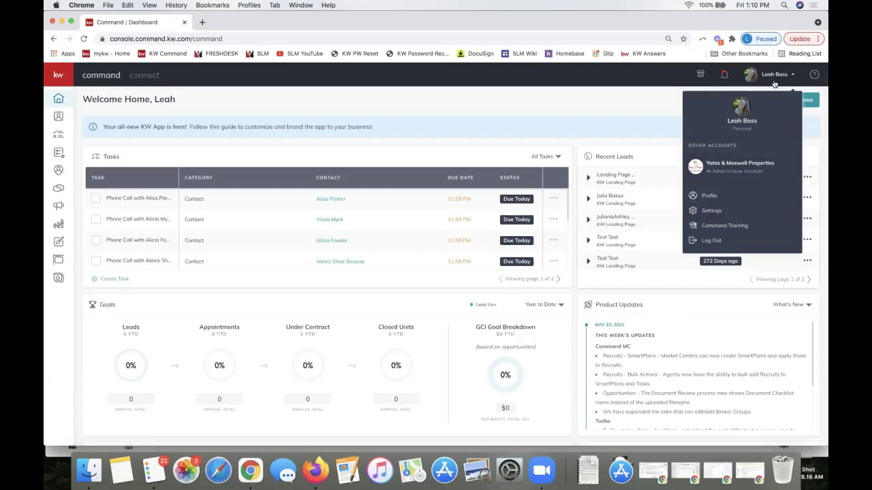
left_click(718, 214)
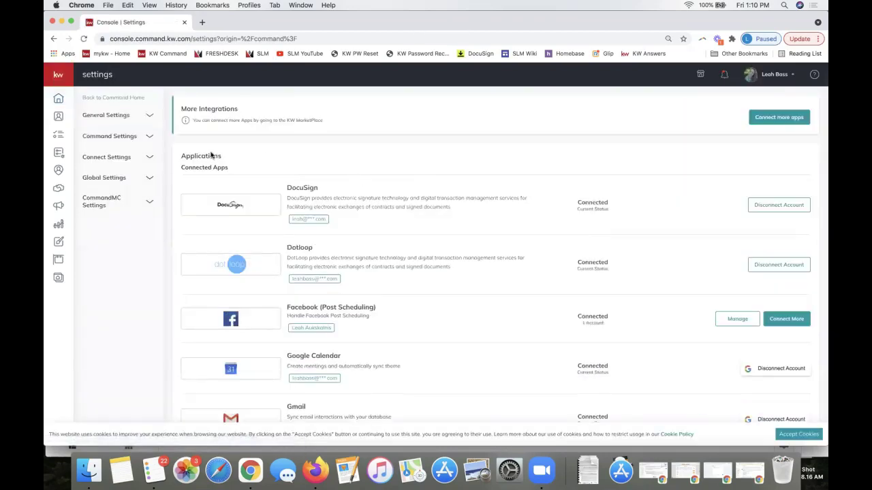
left_click(114, 160)
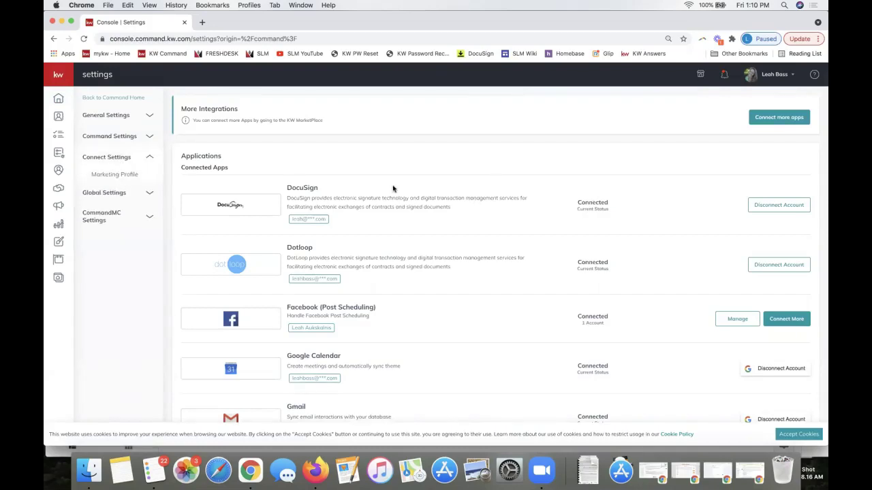
left_click(124, 175)
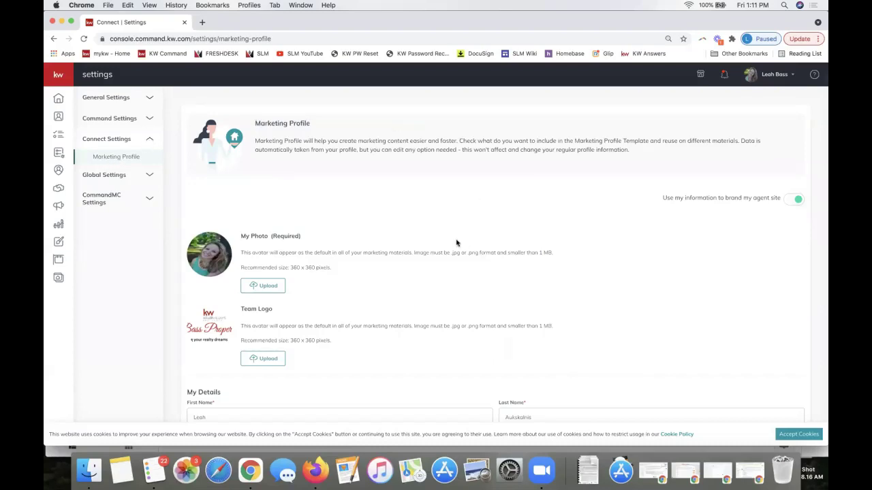
Review the Marketing Profile's photo, team logo and My Details fields, including license, bio, phone numbers, email and website.
scroll(456, 244, "down", 3)
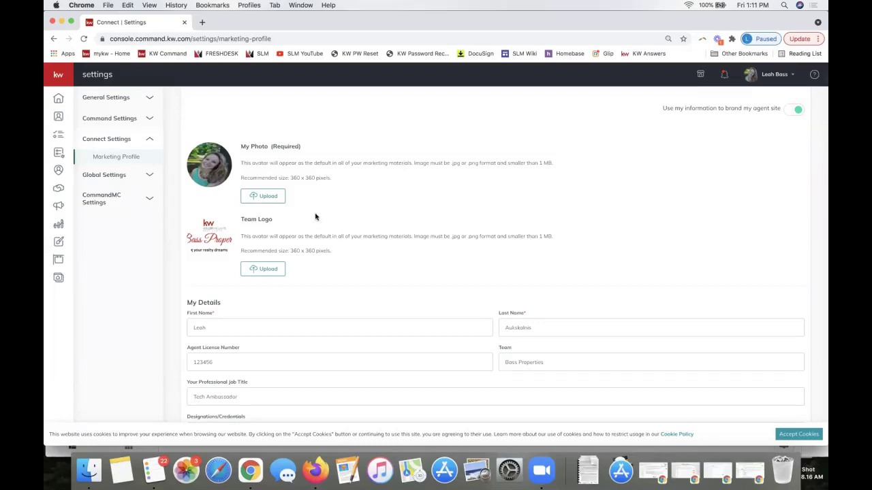
scroll(316, 216, "up", 1)
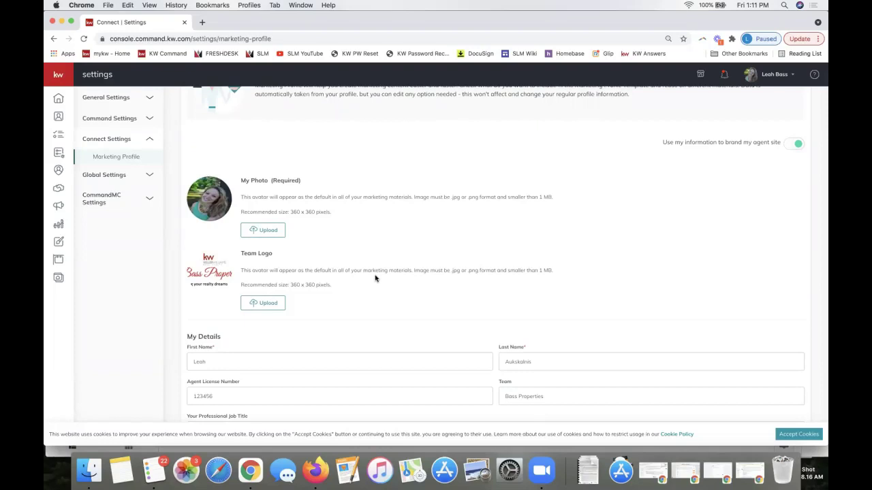
scroll(375, 277, "up", 2)
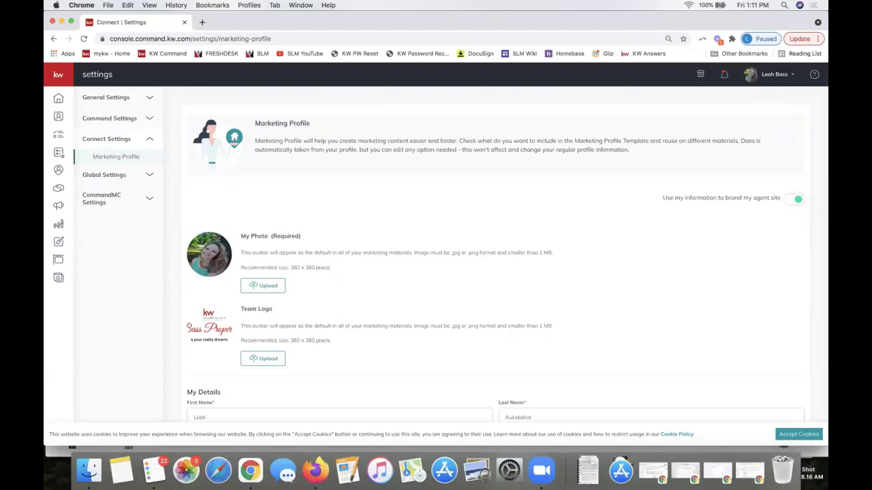
left_click(777, 77)
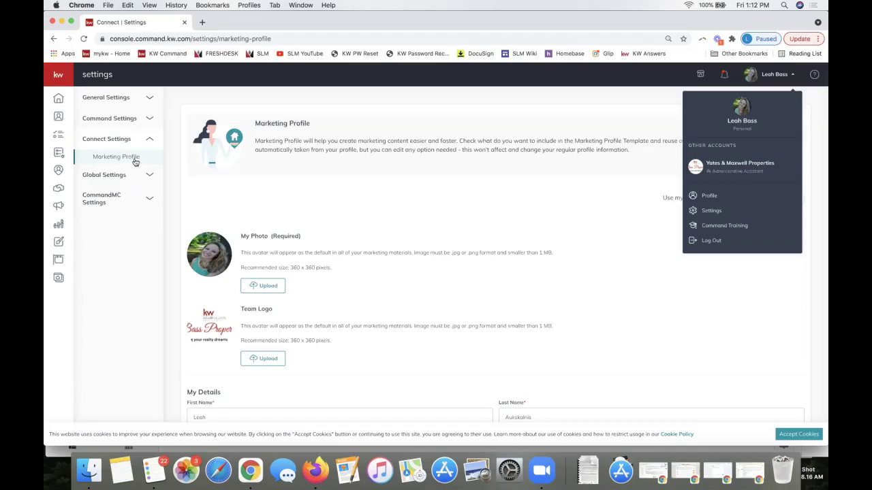
left_click(276, 232)
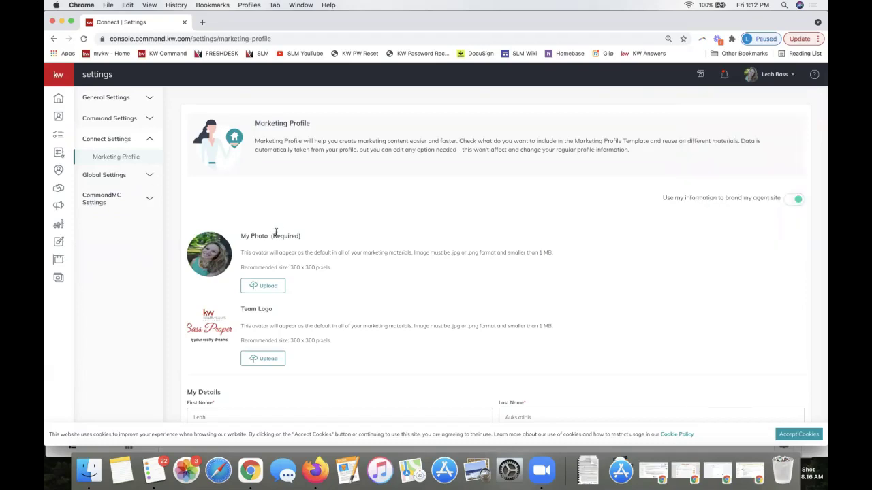
scroll(276, 232, "down", 3)
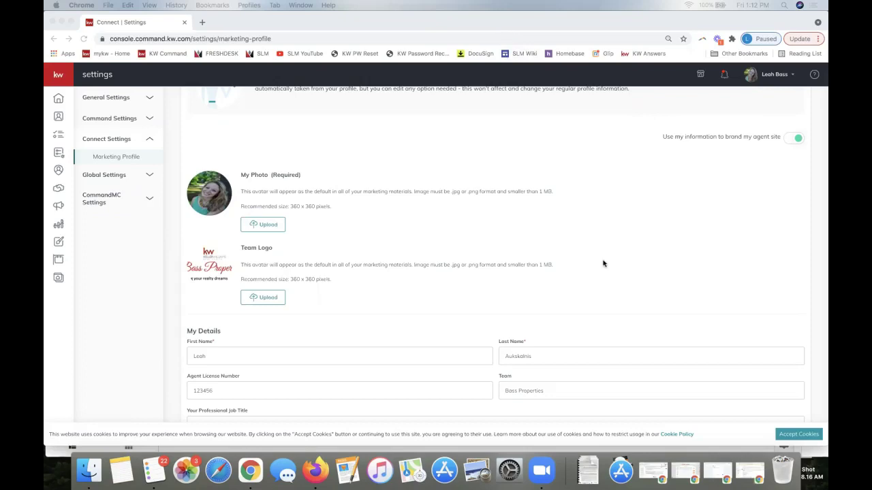
scroll(603, 263, "down", 2)
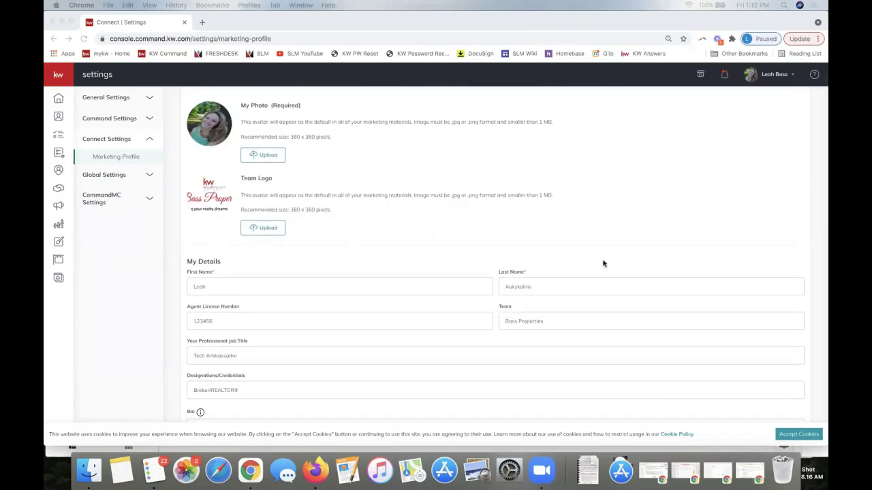
scroll(603, 263, "down", 2)
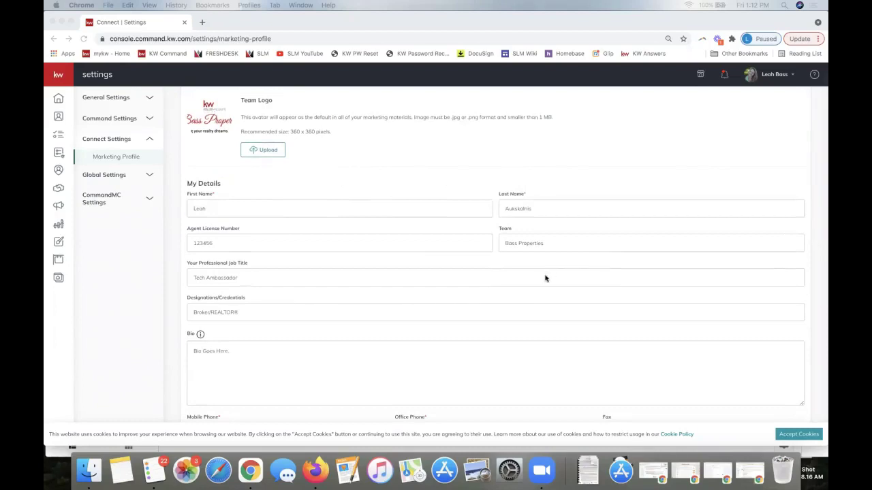
scroll(545, 278, "down", 1)
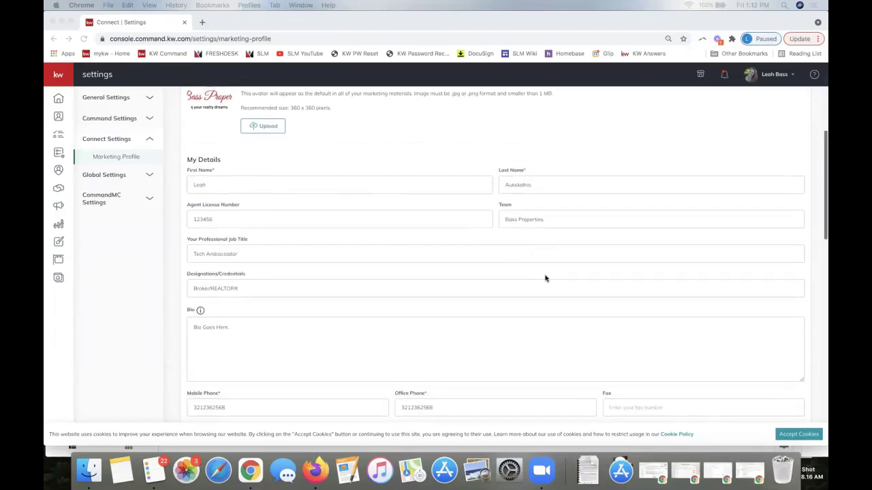
scroll(545, 278, "down", 4)
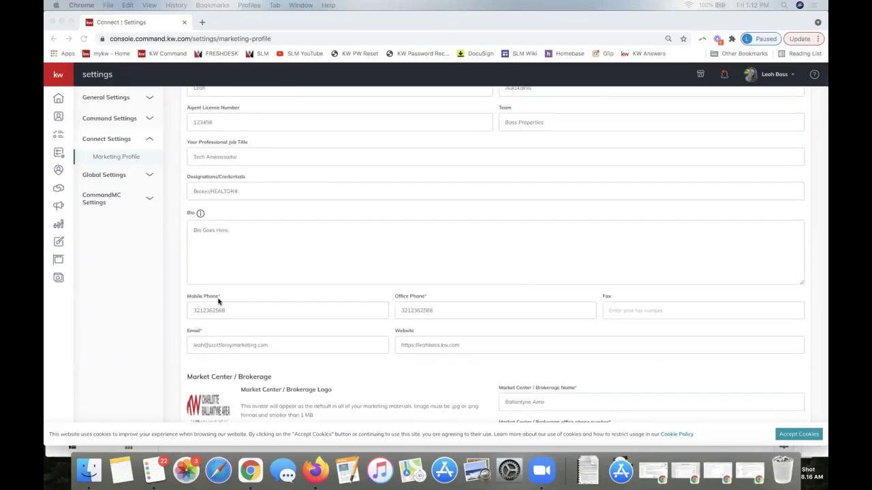
scroll(219, 307, "up", 1)
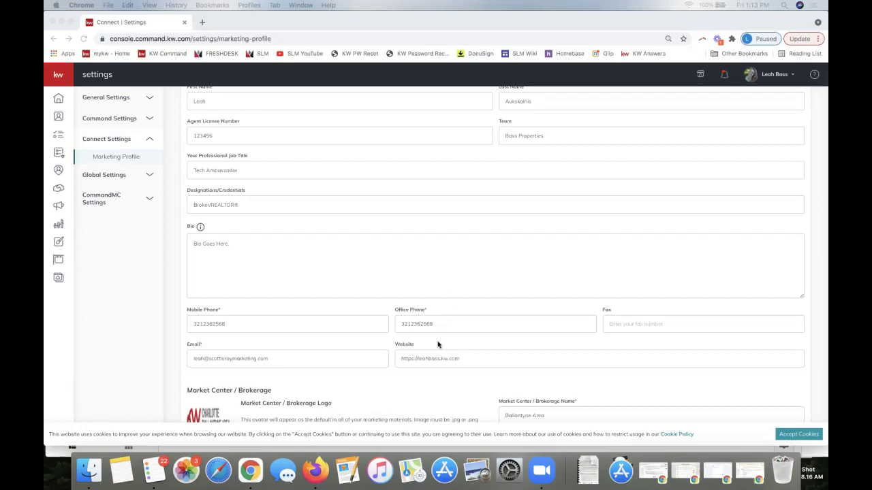
Review the Marketing Profile's brokerage, compliance, social, Facebook Pixel and Google Analytics ID sections.
scroll(438, 344, "down", 5)
scroll(438, 344, "down", 3)
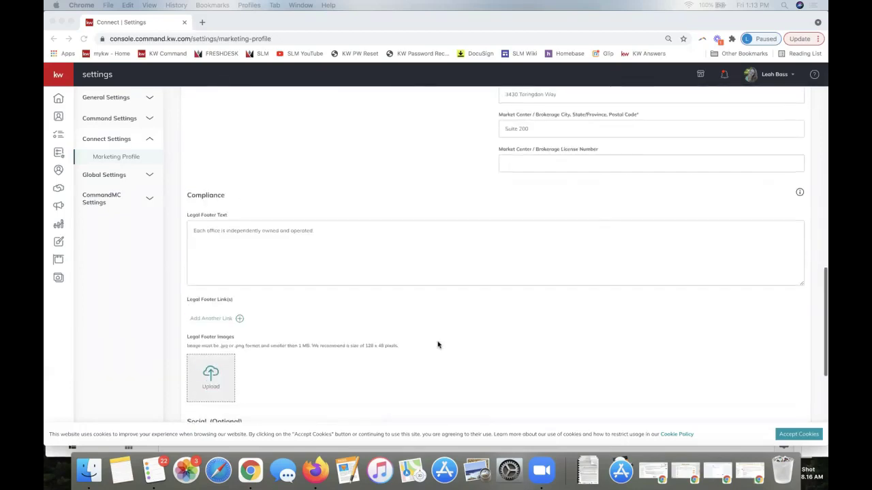
scroll(438, 344, "down", 5)
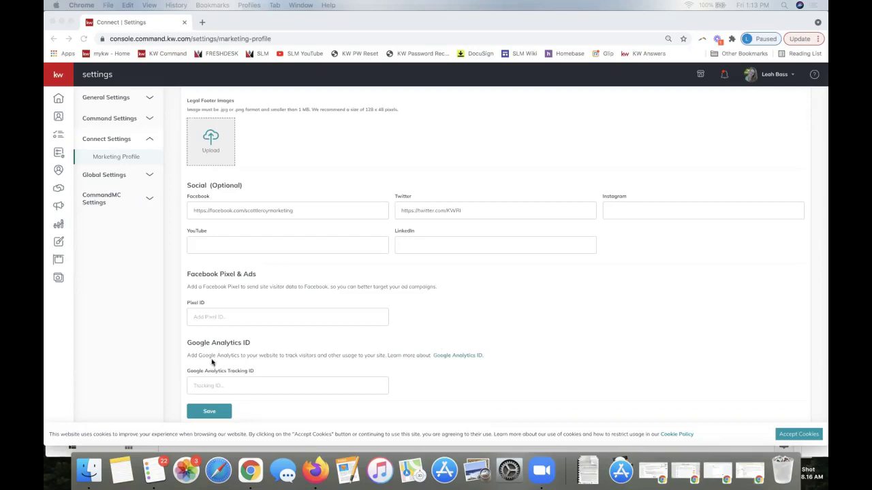
triple_click(214, 276)
triple_click(209, 343)
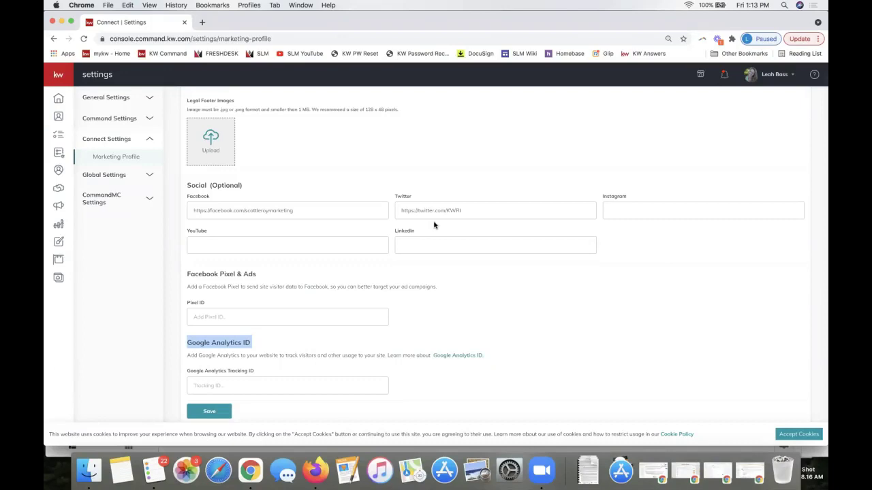
scroll(336, 216, "up", 15)
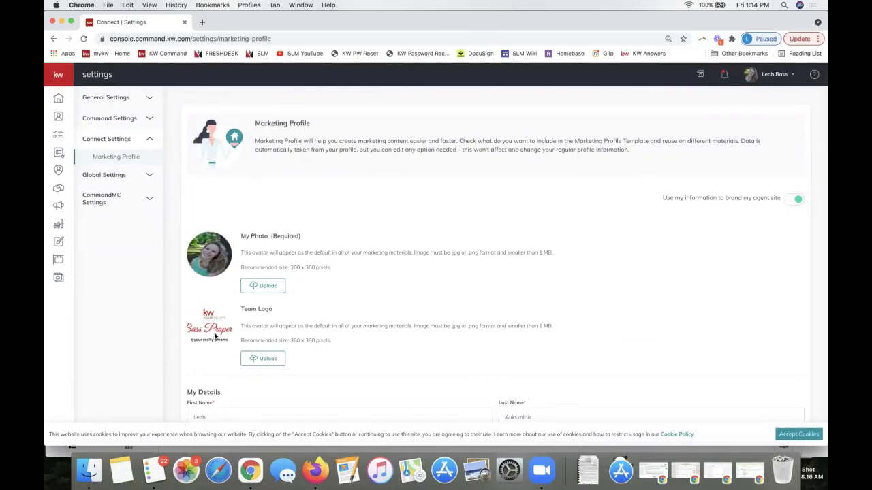
scroll(360, 350, "down", 15)
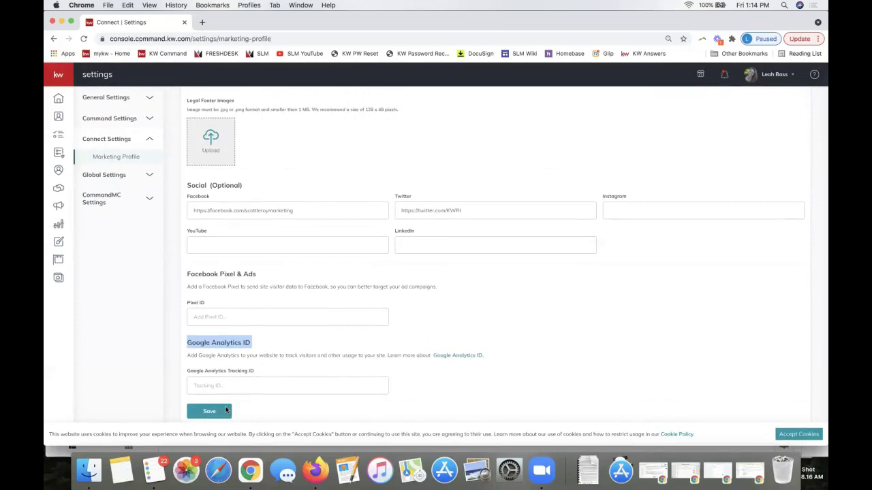
Accept the site's cookies and open the Listings page.
left_click(784, 435)
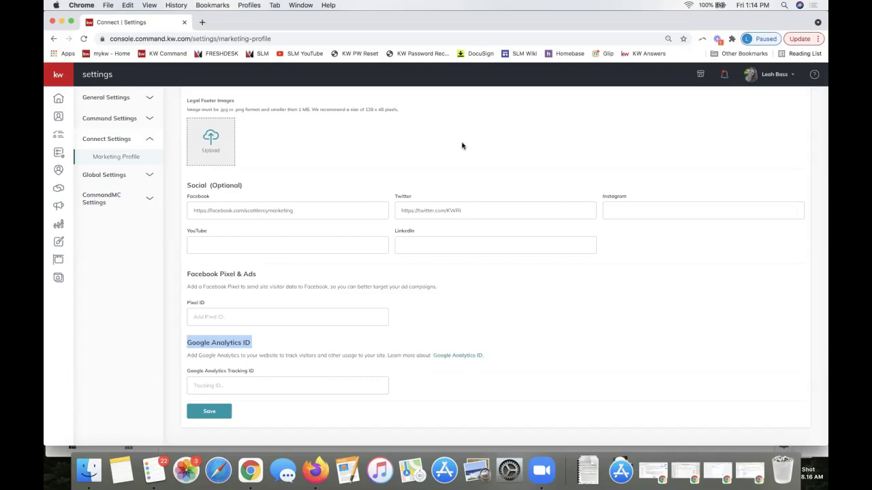
left_click(86, 277)
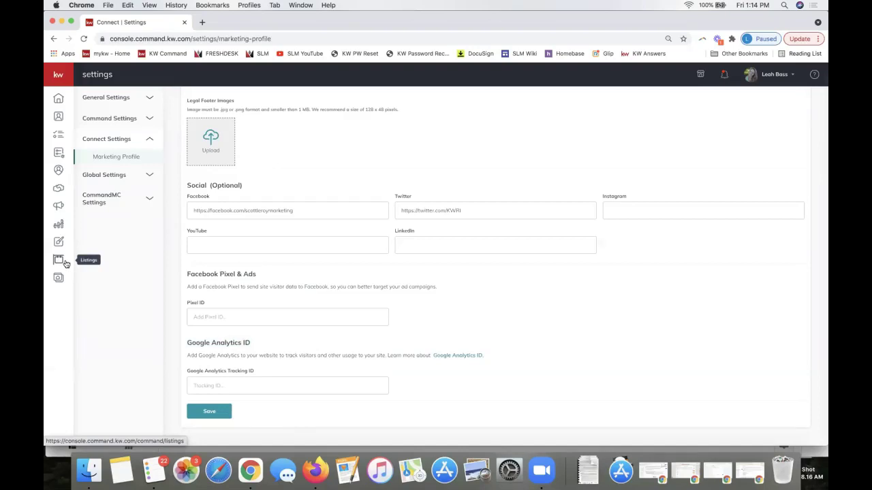
left_click(60, 265)
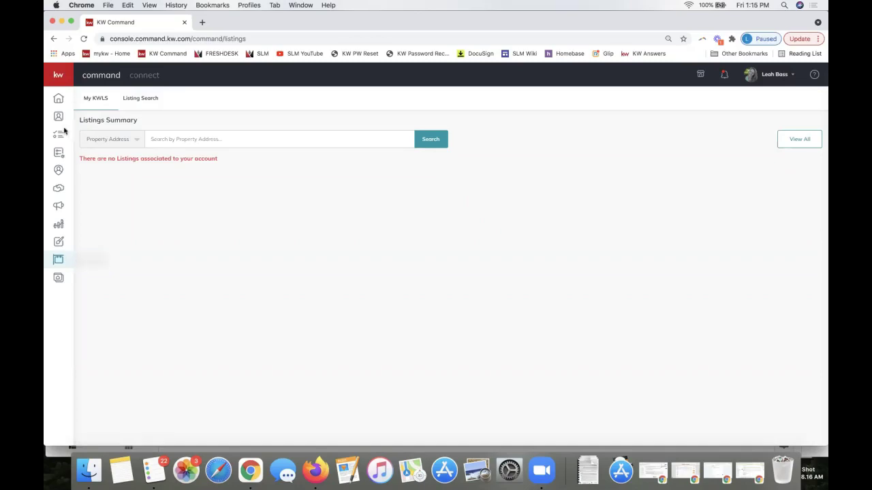
Expand the Command navigation to show the names of its sections, and return to Listings.
left_click(58, 76)
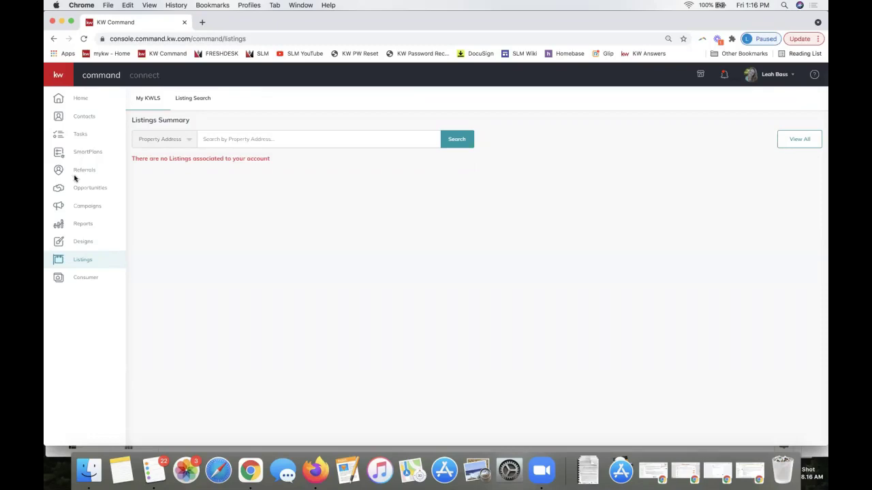
left_click(98, 267)
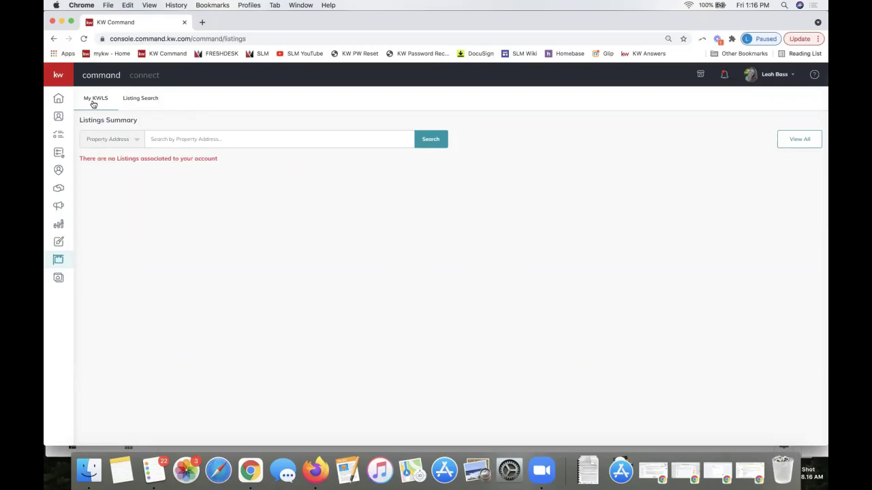
View the Help & Information options, such as Guided Tours and Chat with Support, and close them.
left_click(815, 75)
left_click(817, 75)
left_click(814, 75)
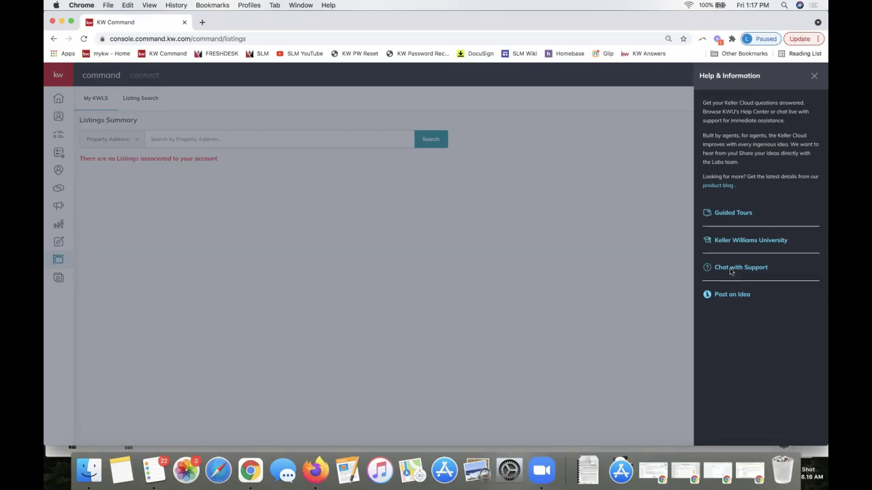
left_click(560, 243)
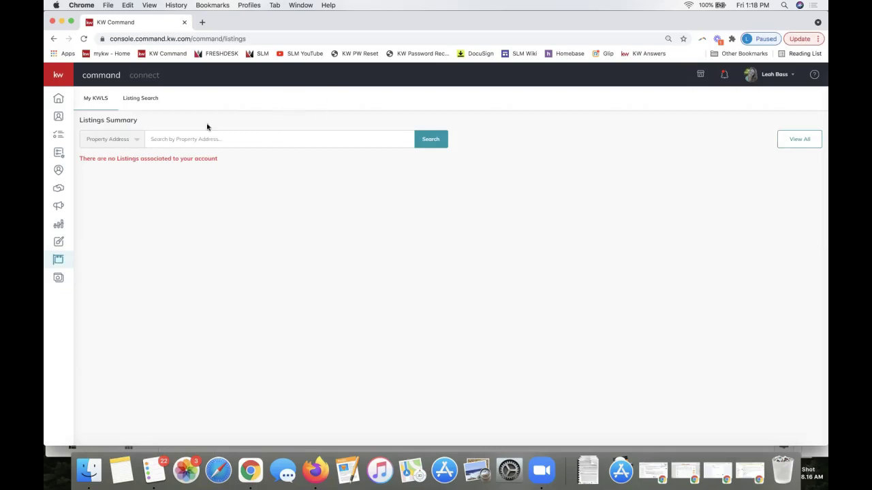
Open the Listing Search page and view the site's location access permission, leaving it as it is.
left_click(149, 99)
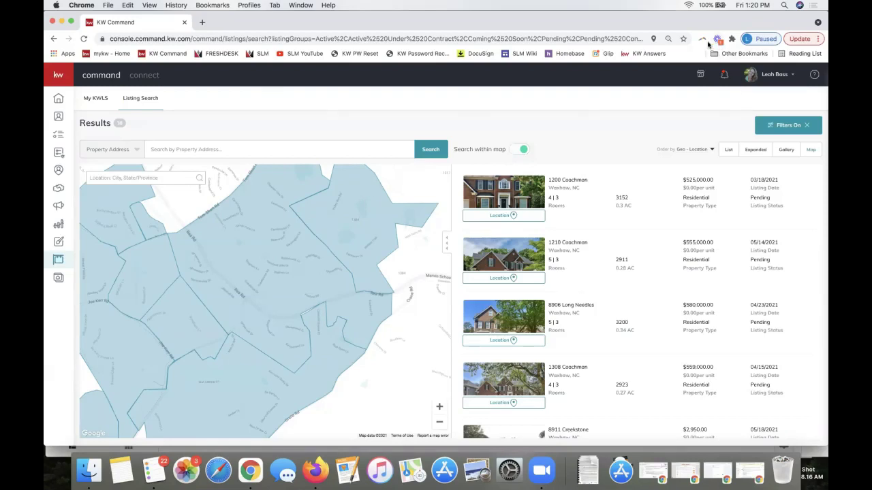
left_click(653, 39)
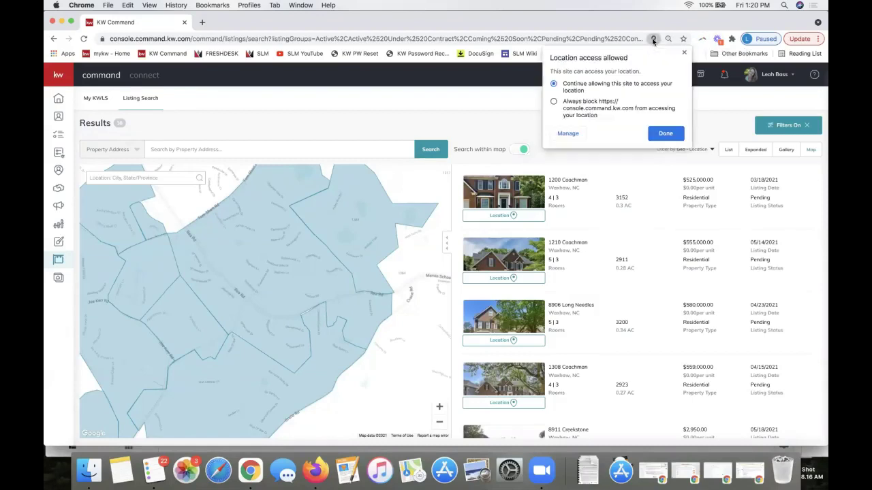
left_click(415, 126)
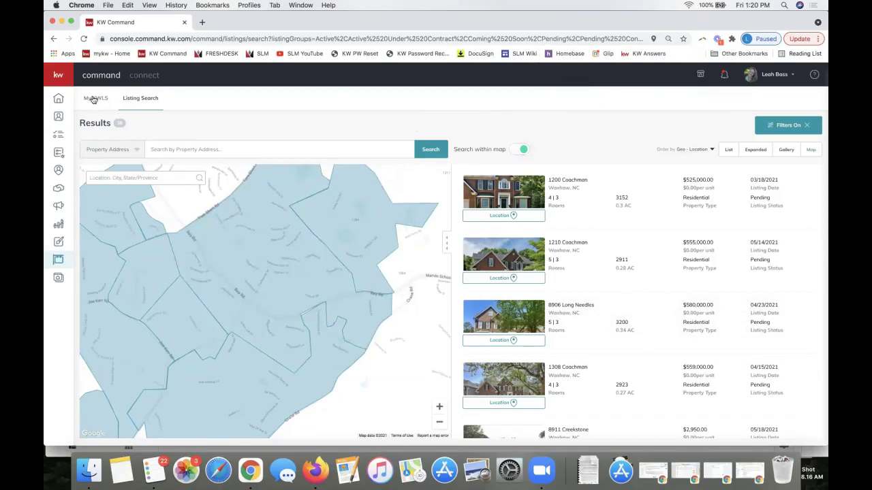
Try MLS Number as the listing search criterion and switch it back to Property Address.
left_click(171, 150)
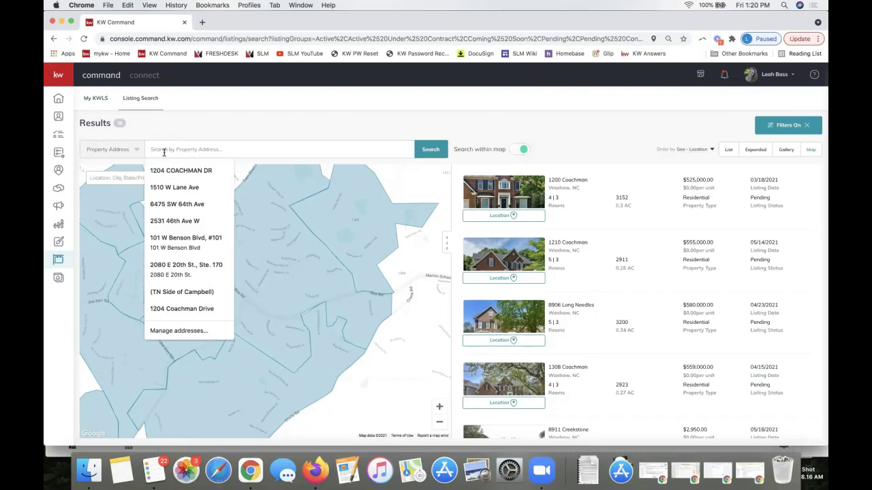
left_click(129, 150)
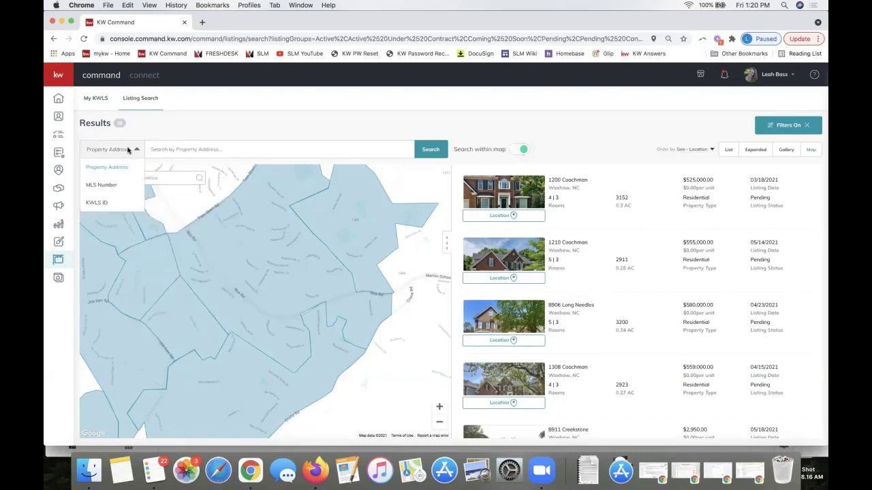
left_click(97, 187)
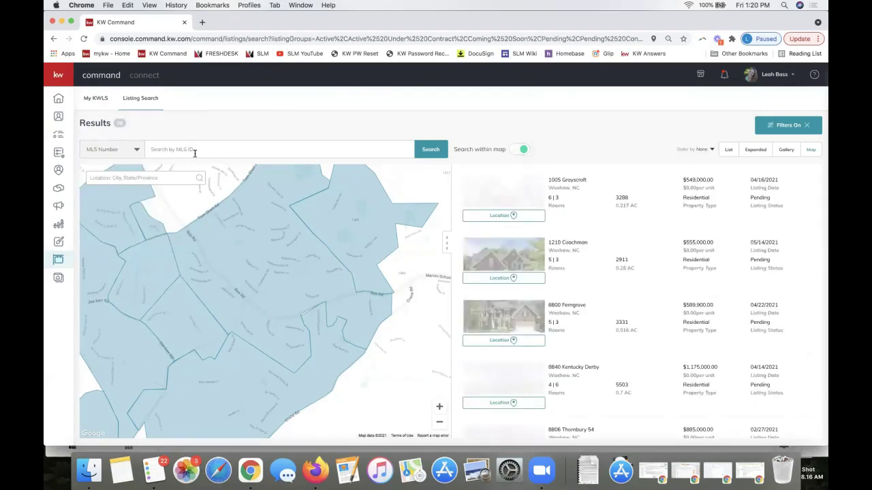
left_click(177, 149)
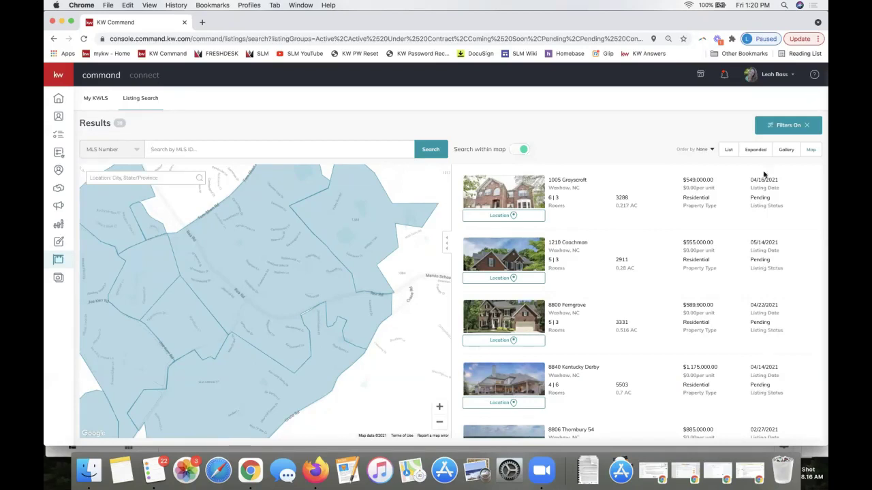
left_click(187, 153)
left_click(136, 150)
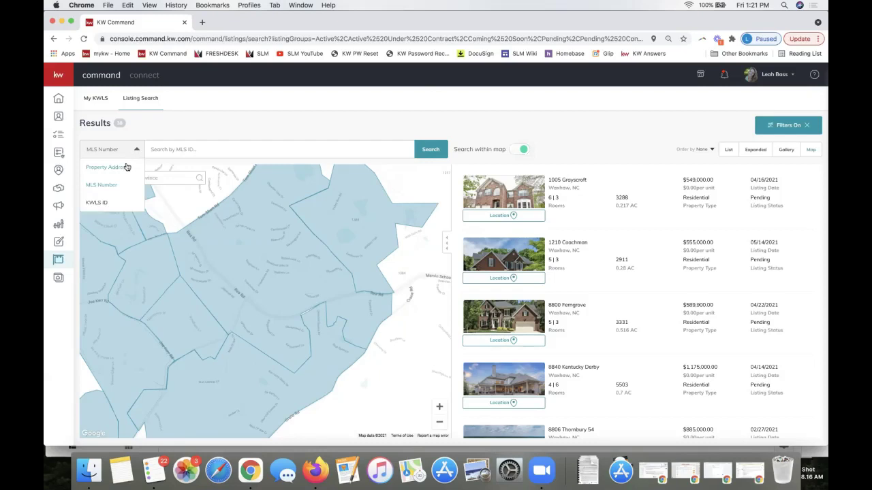
left_click(215, 151)
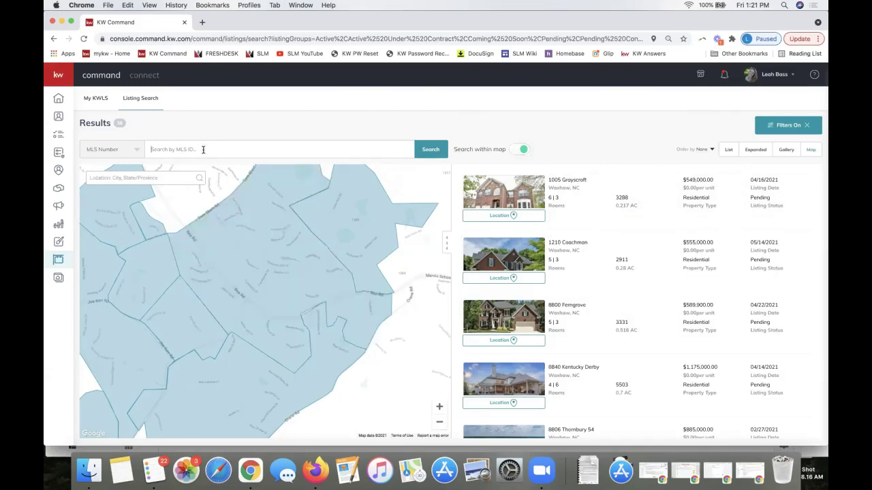
left_click(109, 154)
left_click(109, 168)
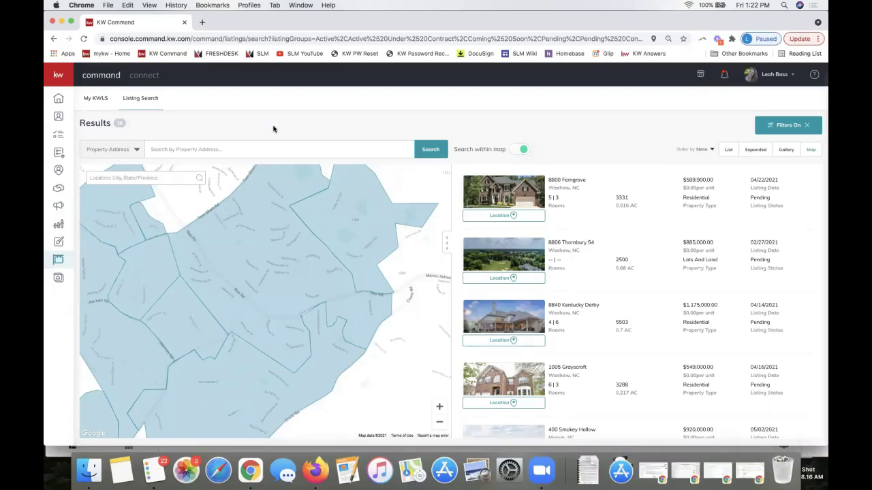
Open the Consumer section and create a new page as a landing page, starting with an empty layout.
left_click(58, 282)
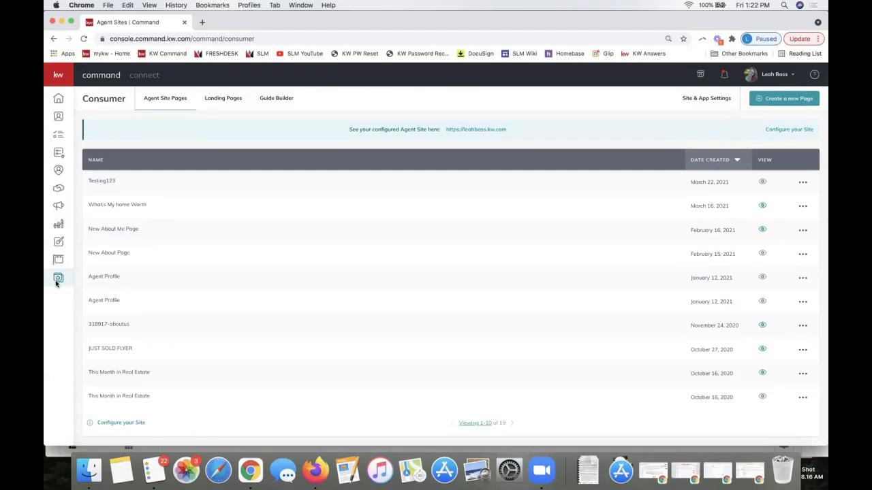
left_click(786, 99)
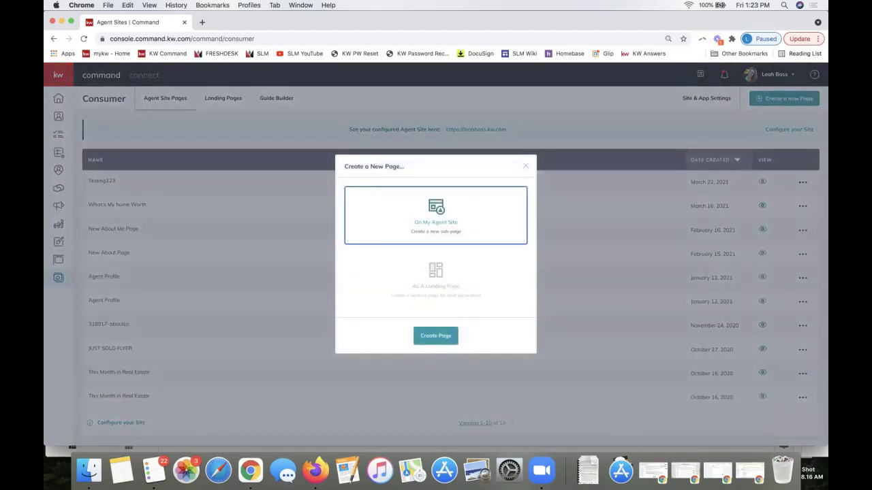
left_click(495, 294)
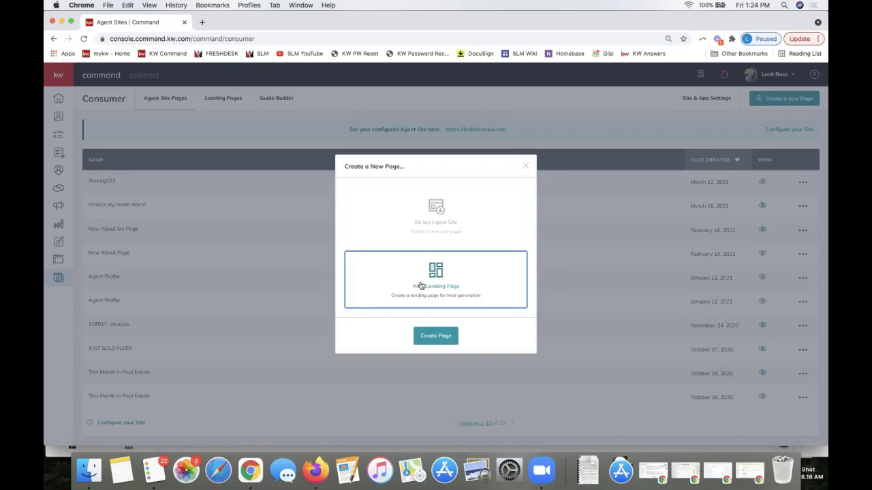
left_click(435, 337)
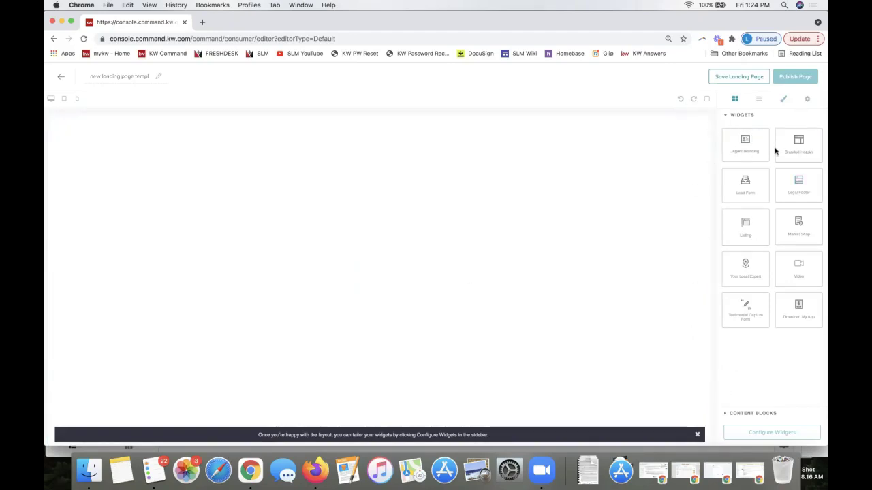
Add a Branded Header widget to the empty landing page and place a Listing widget directly below it.
left_click(433, 199)
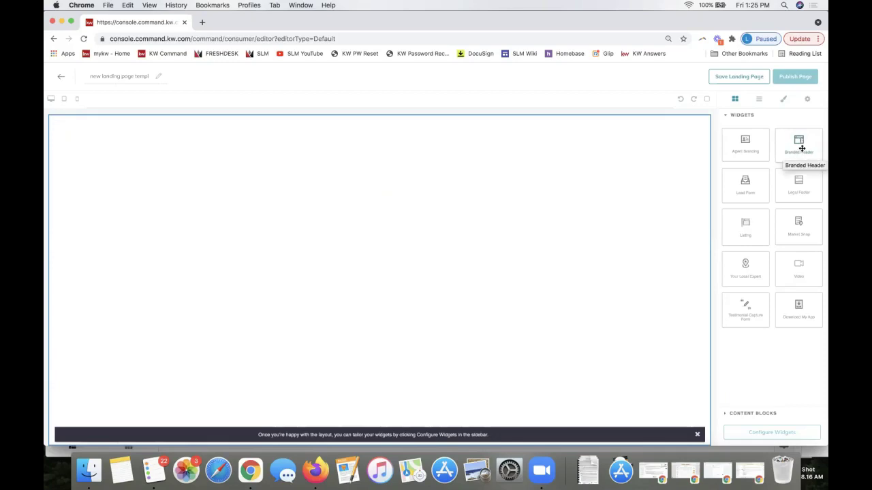
left_click_drag(802, 148, 648, 139)
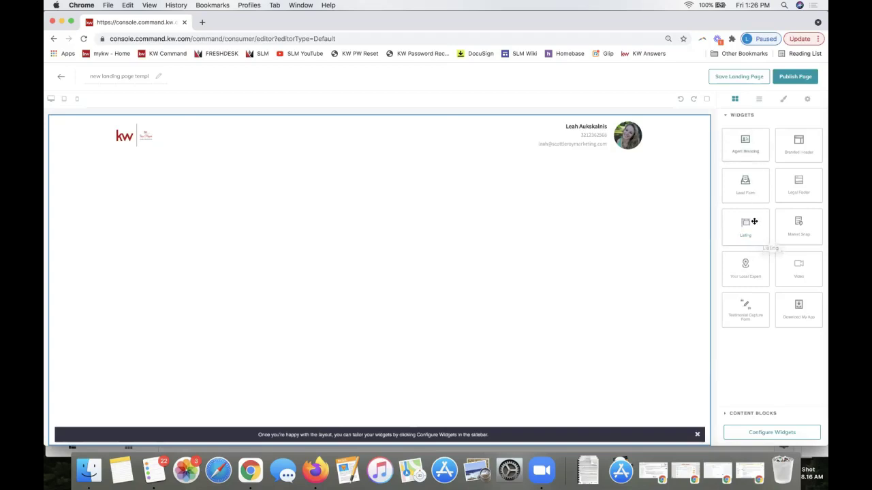
left_click_drag(754, 222, 630, 200)
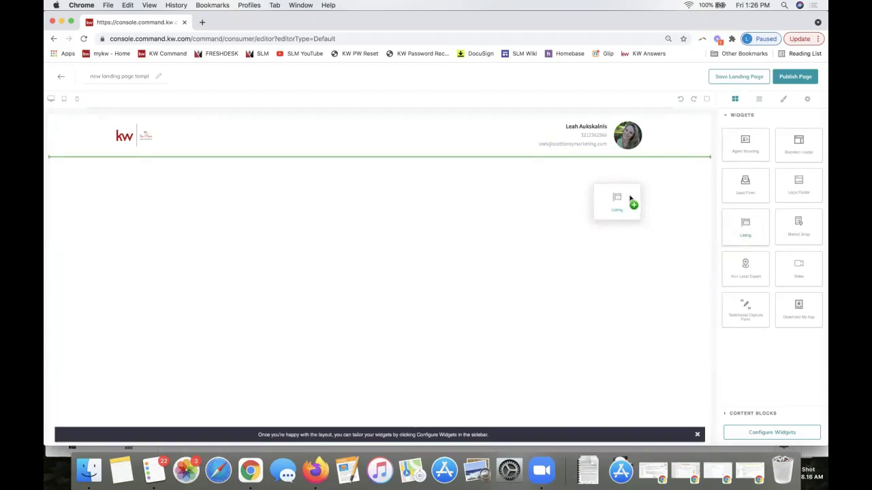
left_click_drag(630, 199, 618, 181)
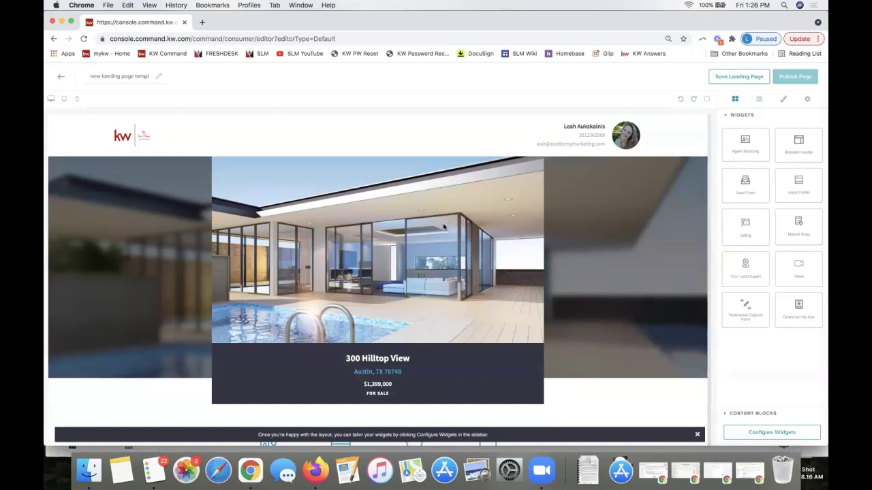
Review the Listing widget's sample content, including the main photo, property facts, description, photo gallery, detail table and location map.
scroll(463, 299, "down", 2)
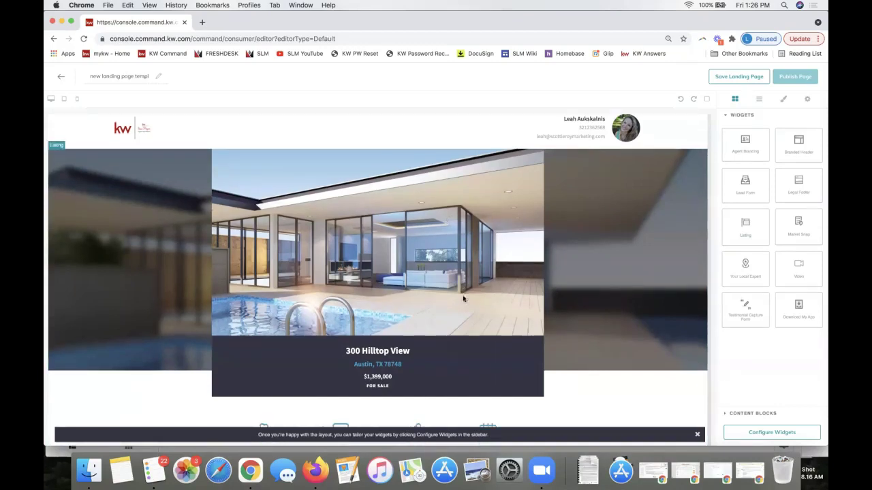
scroll(463, 299, "down", 5)
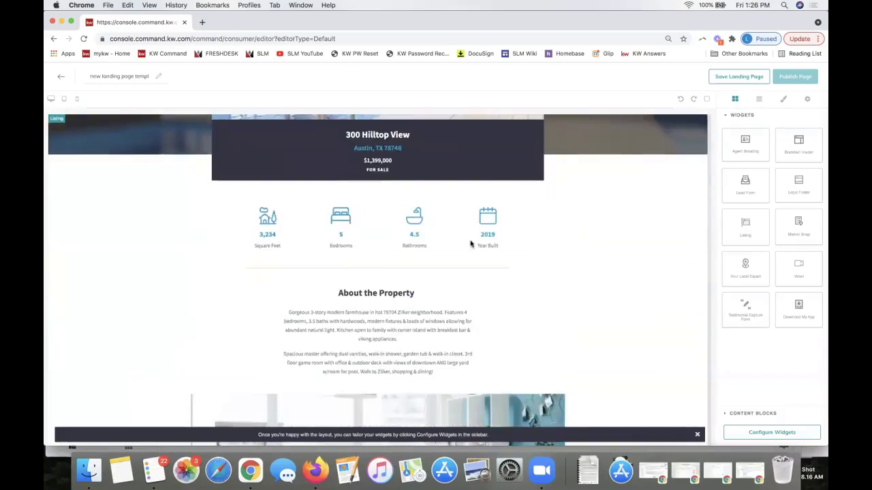
scroll(436, 245, "up", 7)
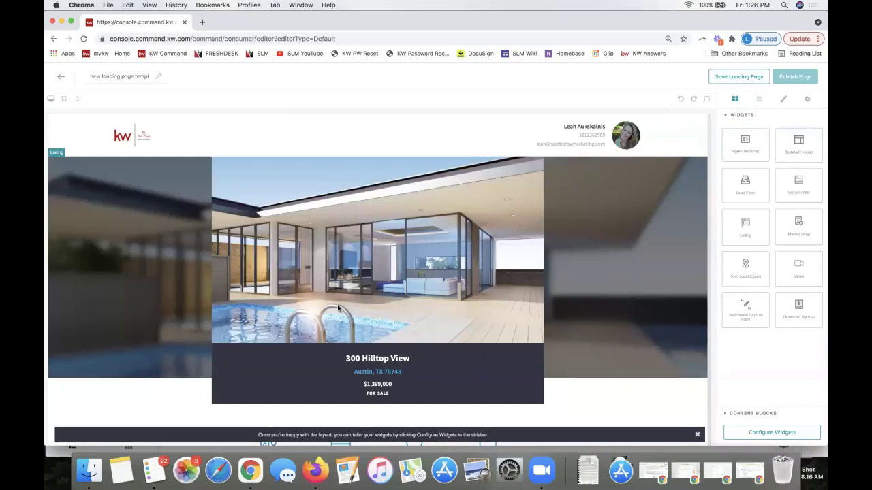
scroll(450, 282, "down", 3)
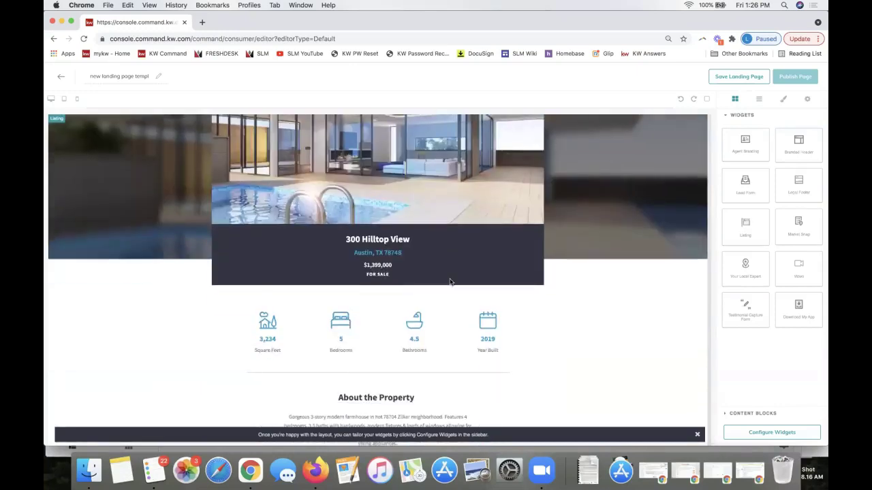
scroll(409, 246, "up", 2)
scroll(397, 229, "down", 4)
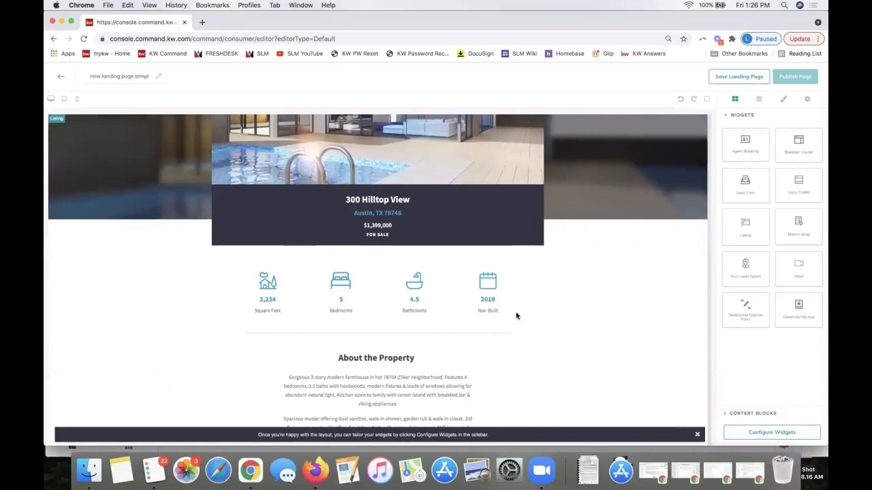
scroll(517, 315, "down", 3)
scroll(516, 316, "down", 5)
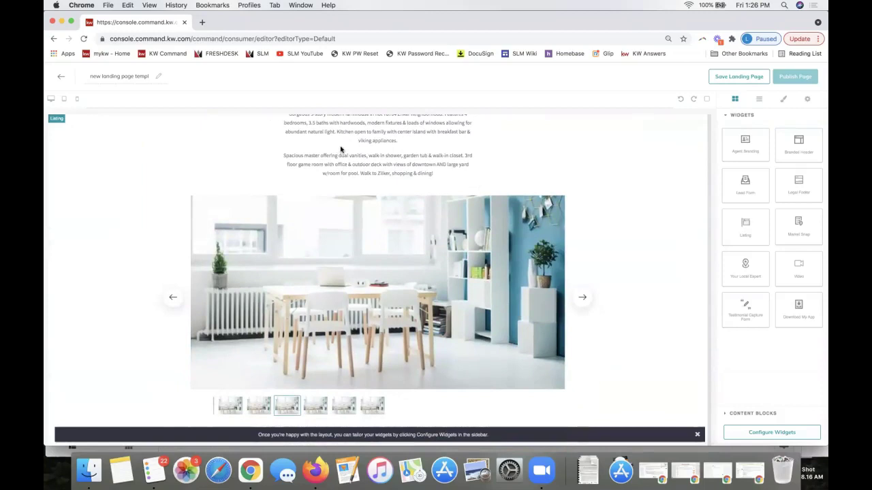
scroll(480, 284, "down", 4)
scroll(475, 265, "down", 8)
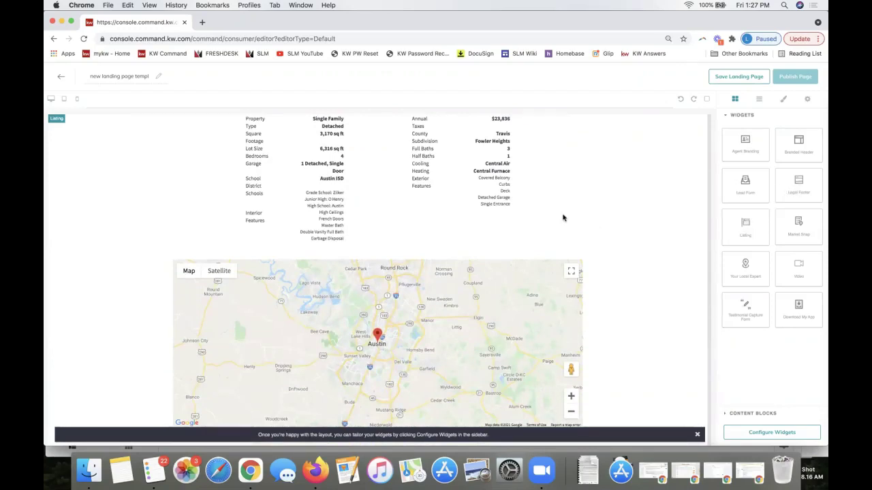
scroll(563, 218, "up", 8)
scroll(563, 218, "down", 8)
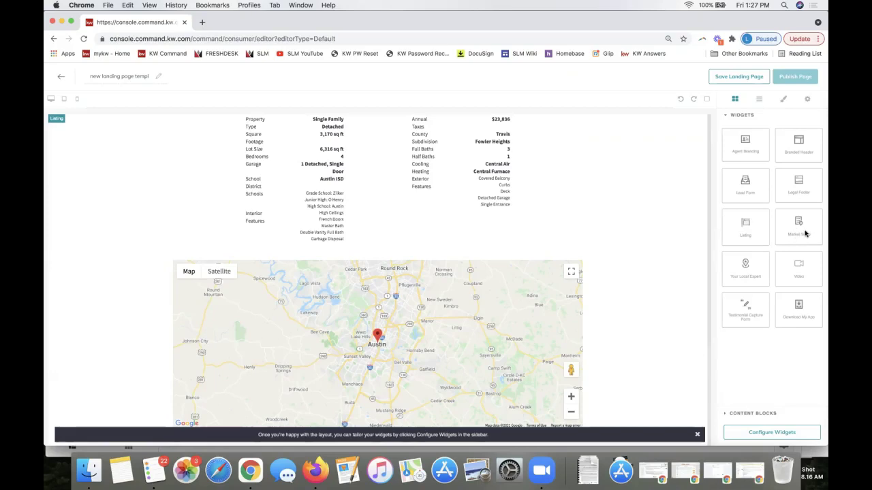
Add a Market Snap widget below the Listing widget's location map.
left_click_drag(791, 235, 648, 397)
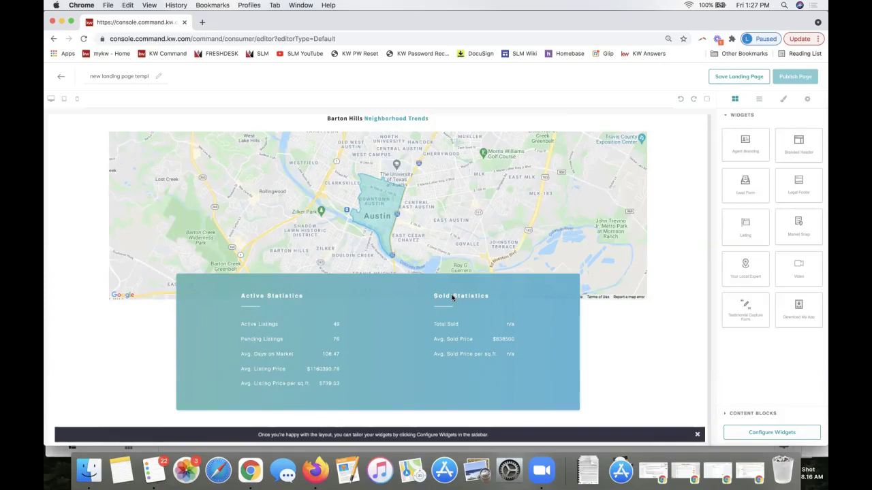
scroll(528, 281, "up", 3)
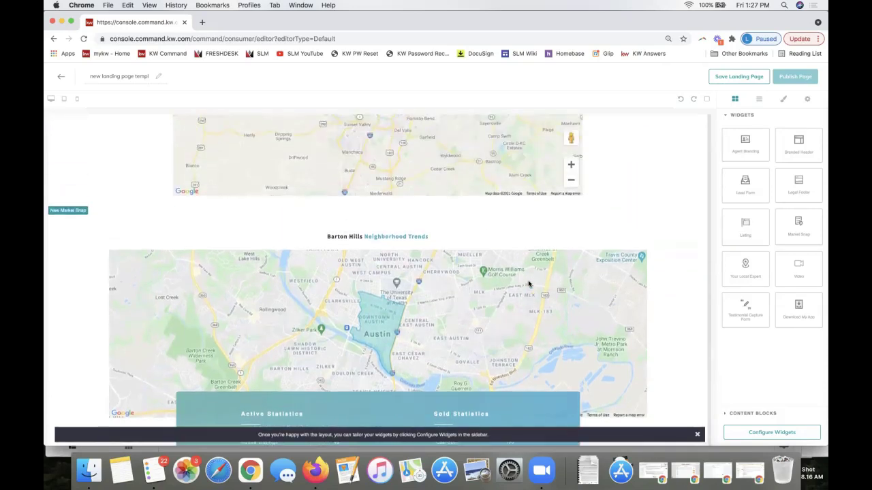
scroll(495, 238, "up", 3)
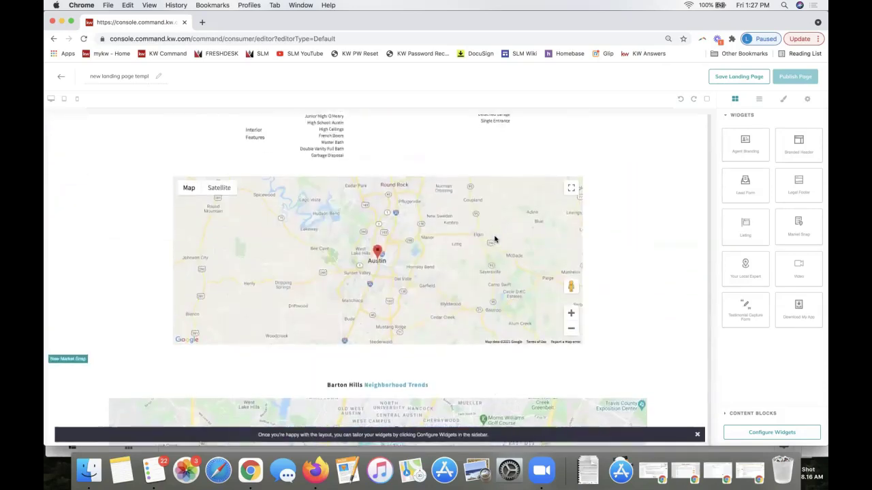
Insert a Lead Form widget between the Listing widget's map and the Market Snap widget.
scroll(494, 238, "down", 1)
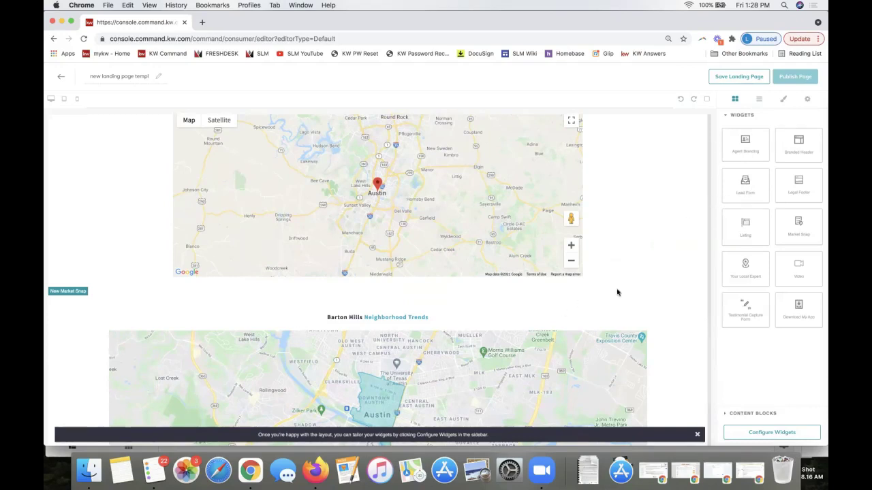
scroll(608, 310, "down", 3)
scroll(422, 354, "up", 2)
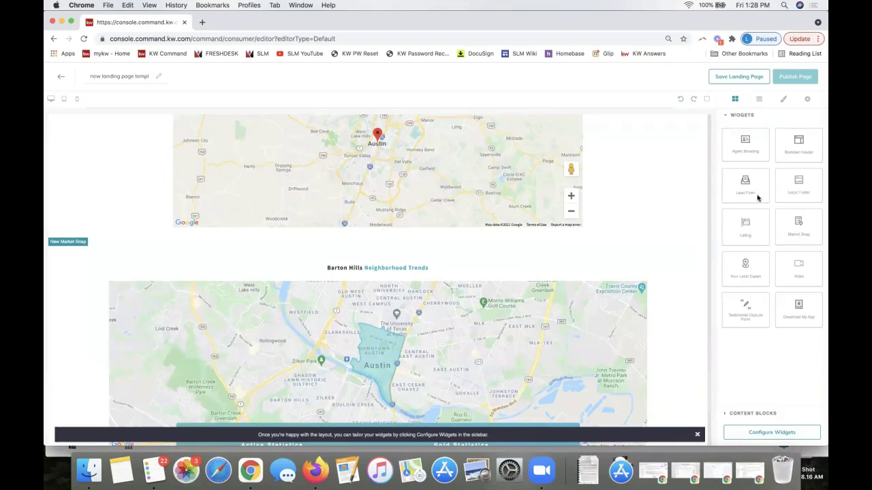
left_click_drag(746, 197, 591, 248)
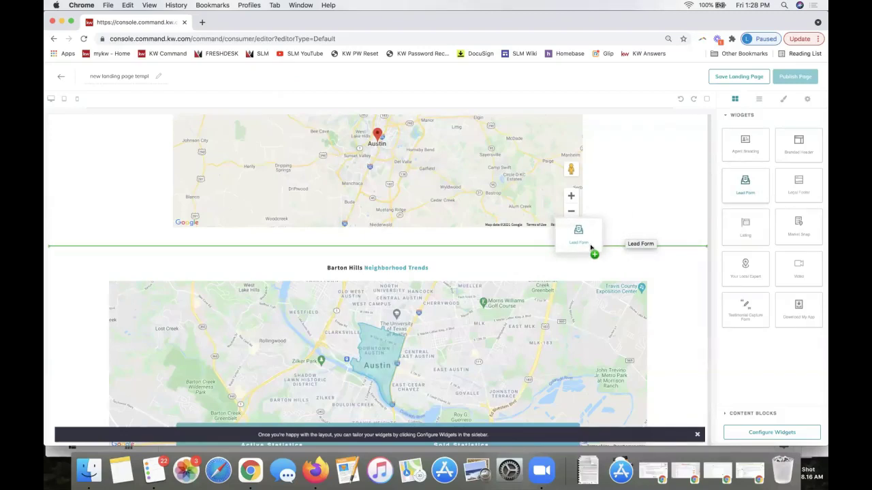
left_click_drag(590, 249, 590, 249)
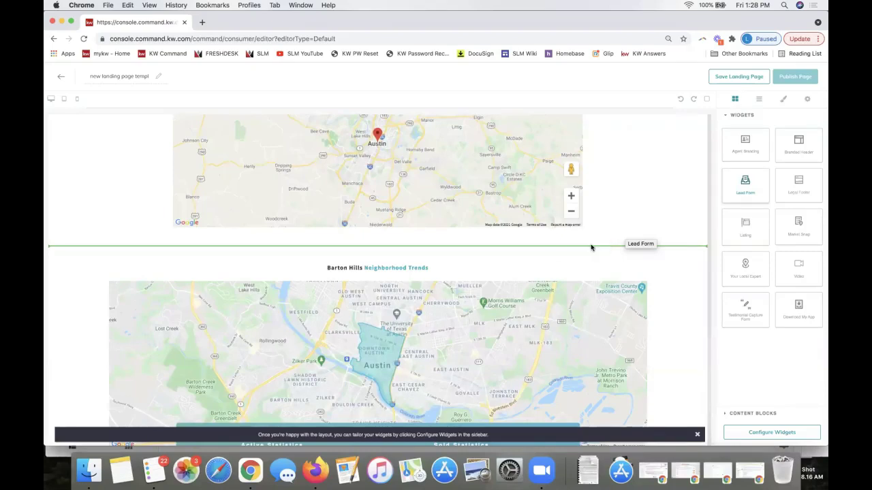
scroll(626, 289, "down", 2)
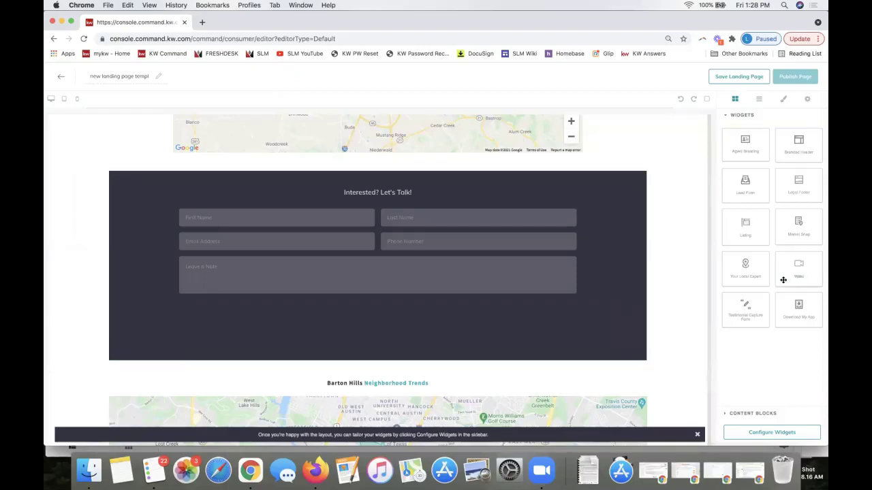
scroll(613, 312, "down", 1)
scroll(613, 312, "down", 6)
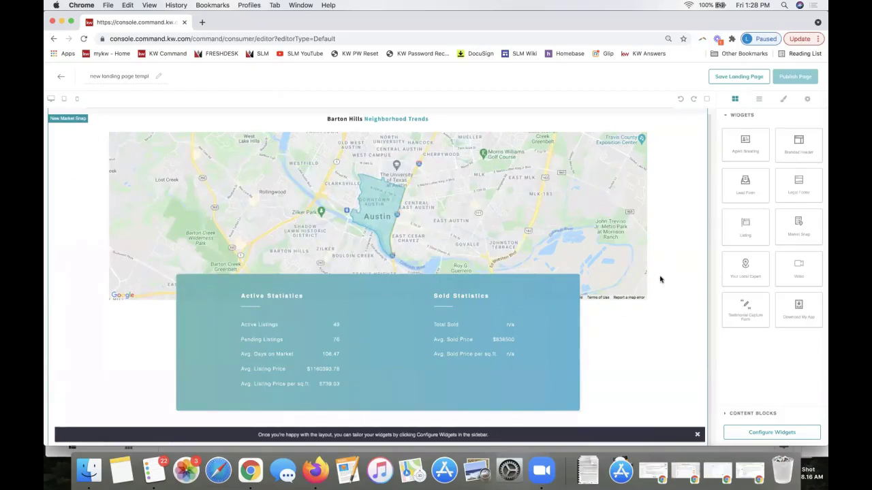
Insert a Video widget between the Lead Form and Market Snap widgets on the landing page.
scroll(664, 329, "up", 2)
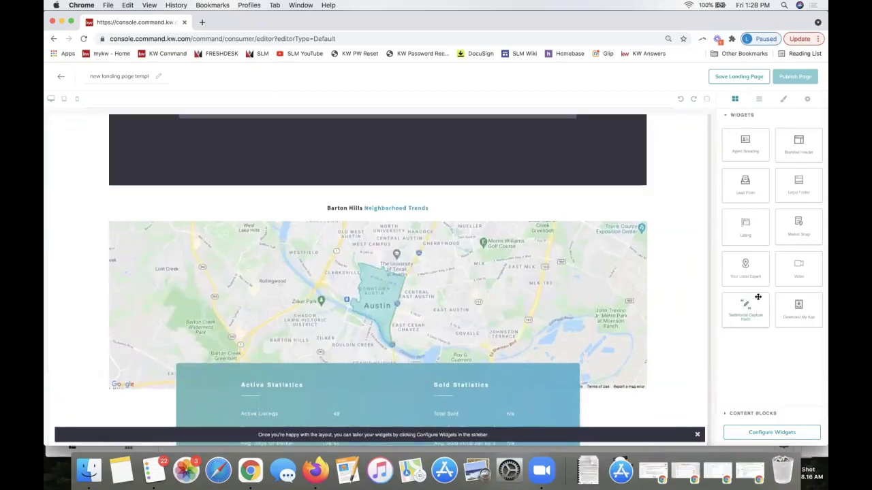
left_click_drag(811, 274, 658, 215)
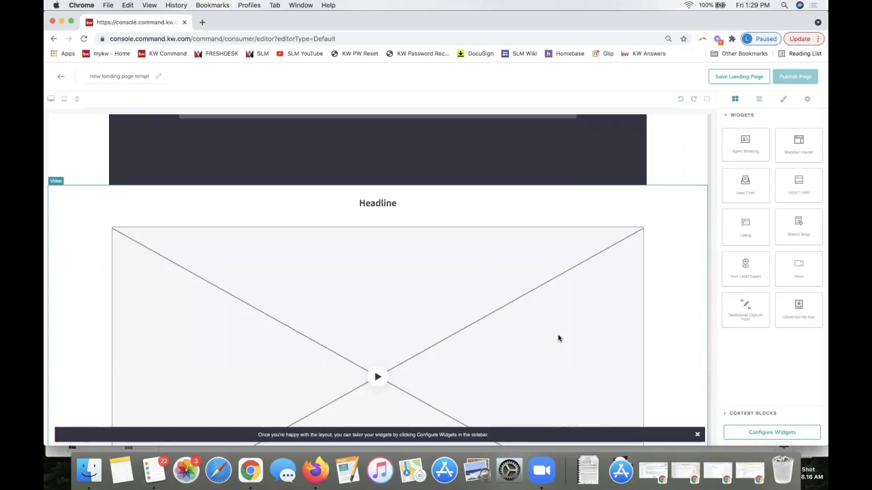
scroll(558, 338, "up", 9)
scroll(558, 337, "up", 10)
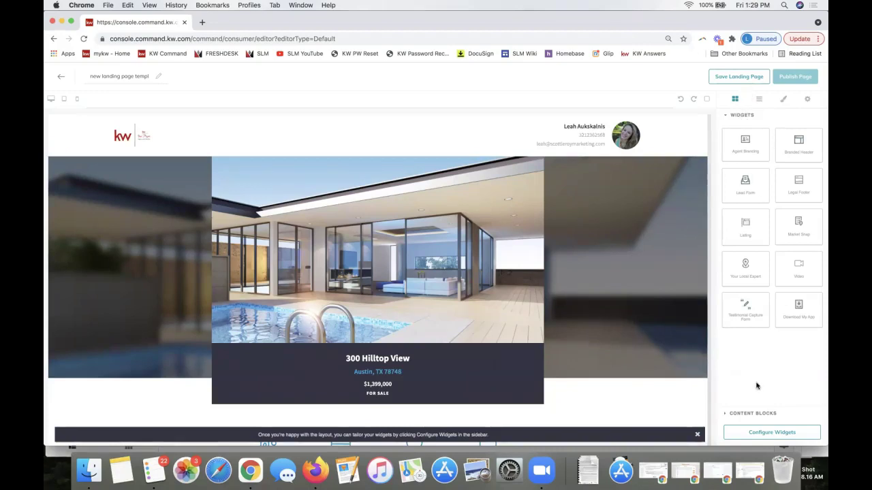
Look at the Image and Text content blocks available for the landing page, and return to the widget list.
left_click(757, 414)
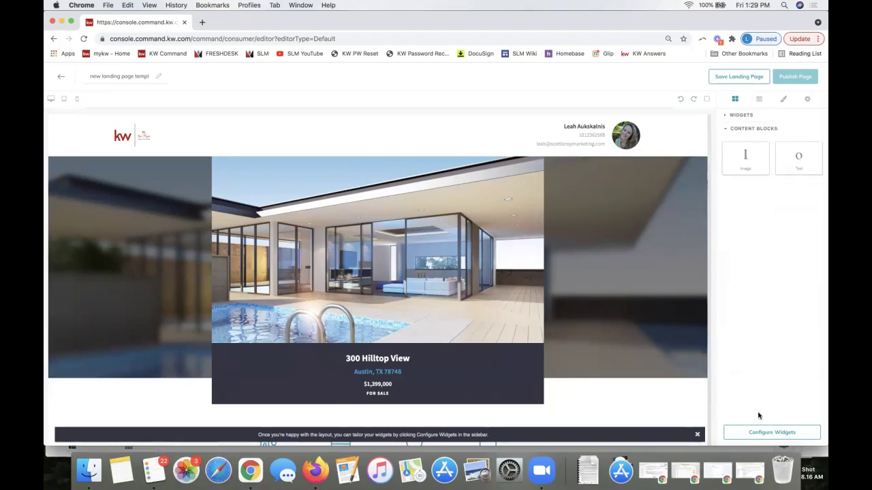
left_click(742, 130)
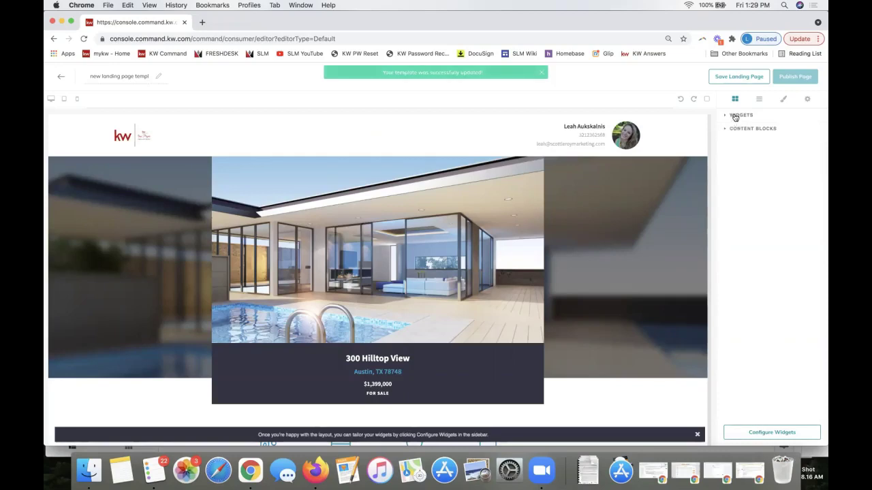
left_click(736, 114)
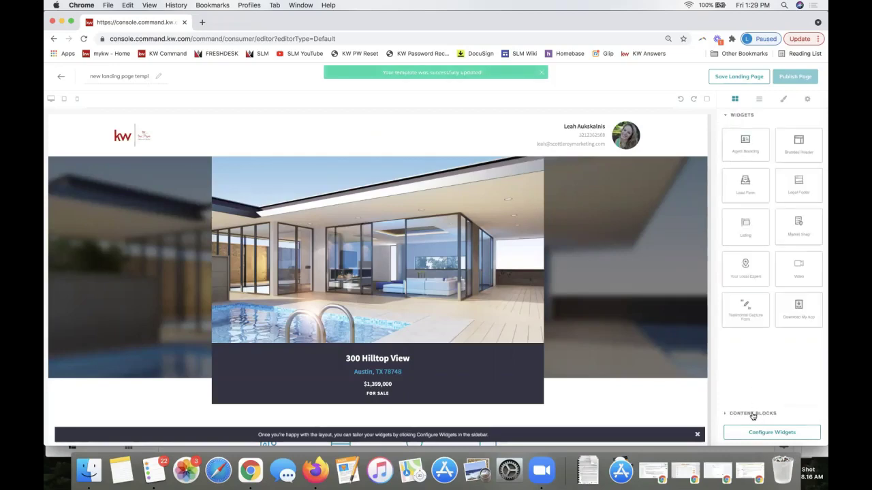
left_click(753, 414)
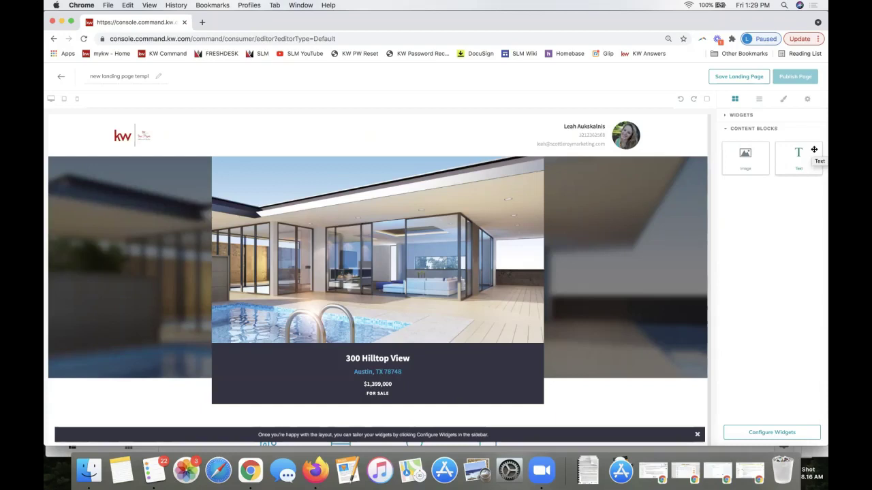
left_click(739, 116)
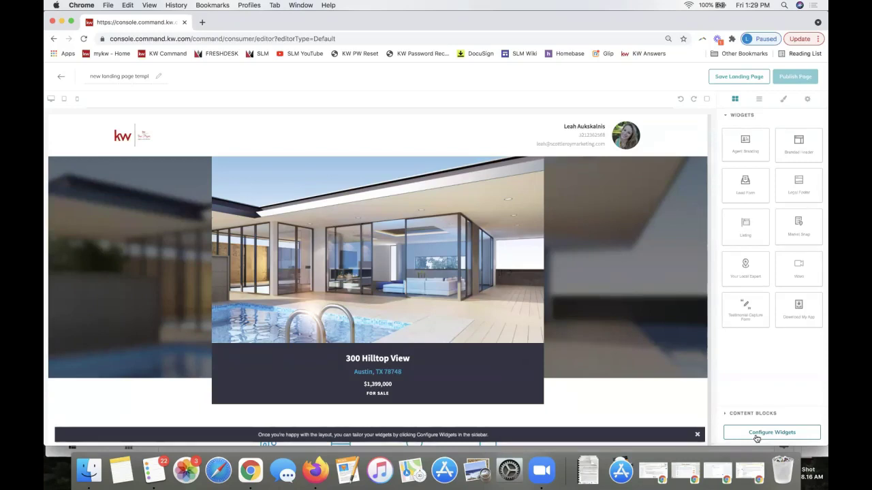
Open the Branded Header's configuration and format its phone number with hyphens.
left_click(778, 434)
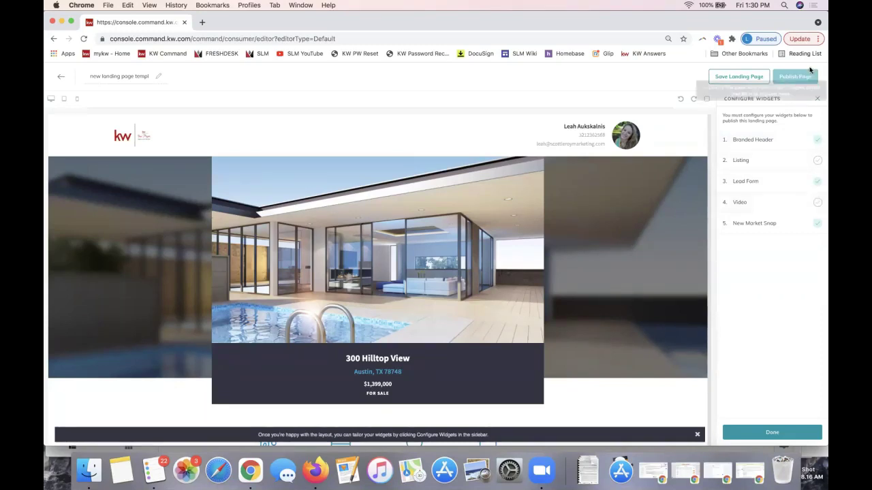
left_click(793, 140)
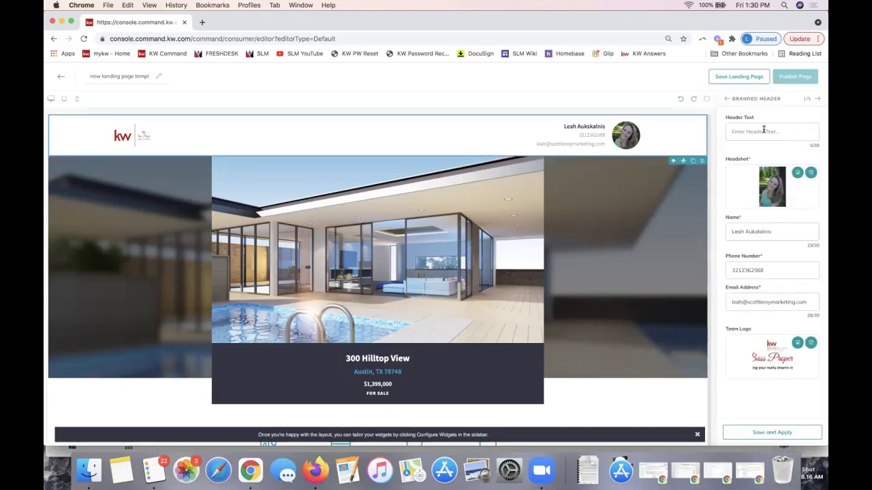
left_click(725, 98)
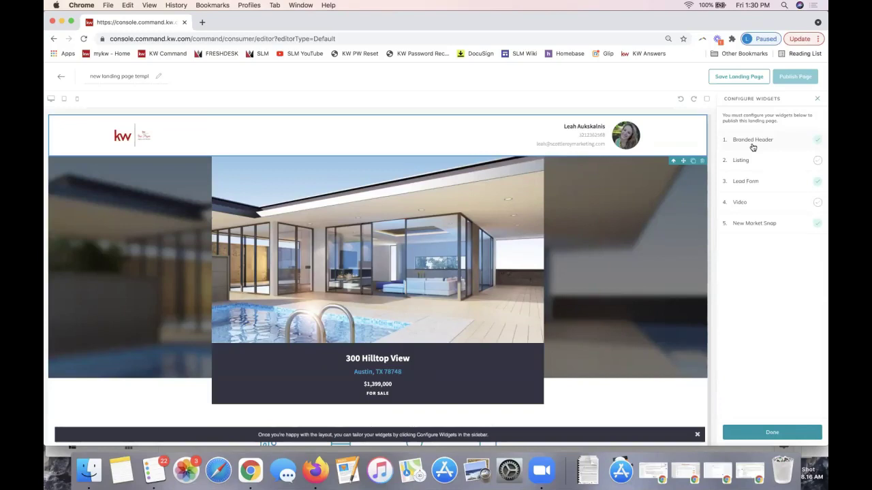
left_click(755, 140)
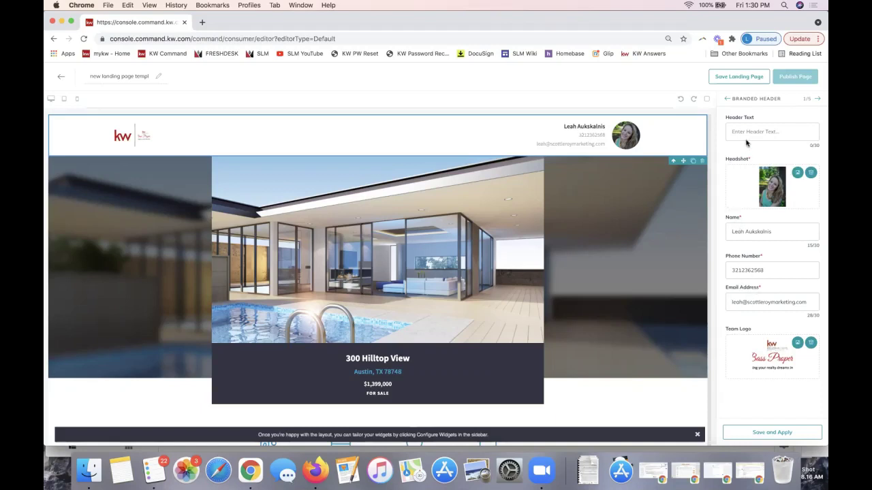
left_click(739, 271)
type("-236-")
Set the Branded Header's header text to "Proudly Presenting" followed by the property's street address, and apply the header changes.
left_click(754, 130)
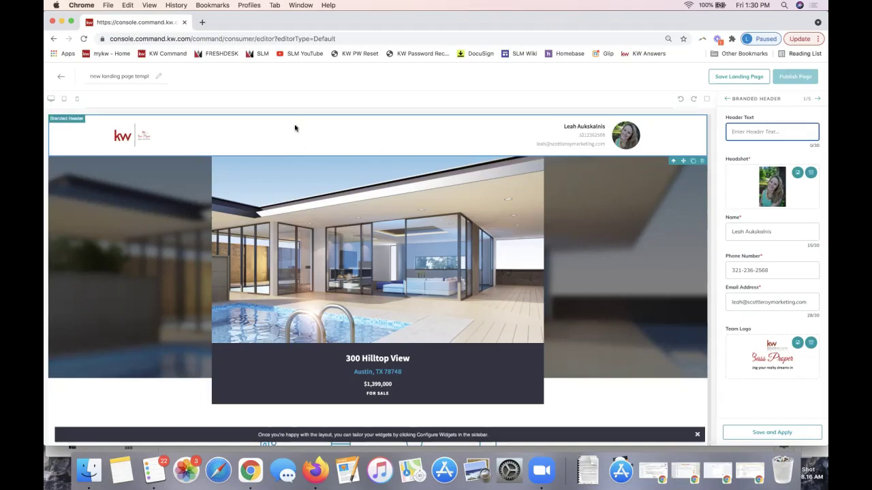
type("H")
type("roudly Pres")
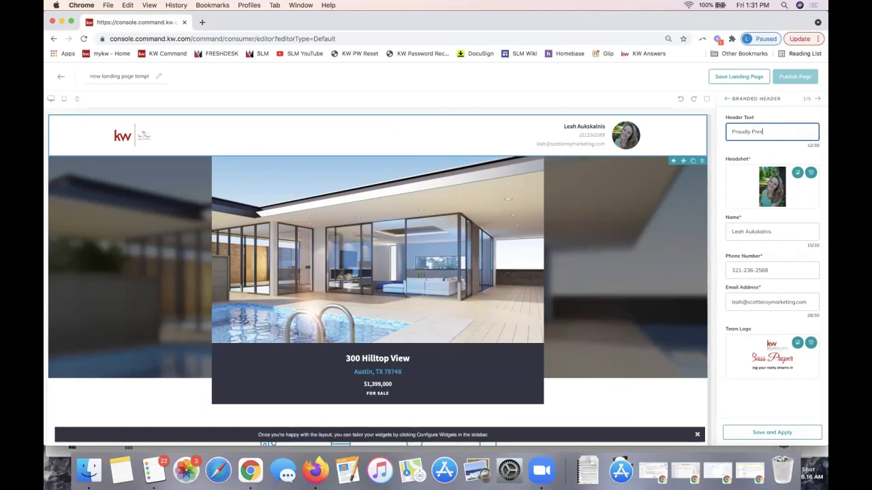
type("enting 123 Main St")
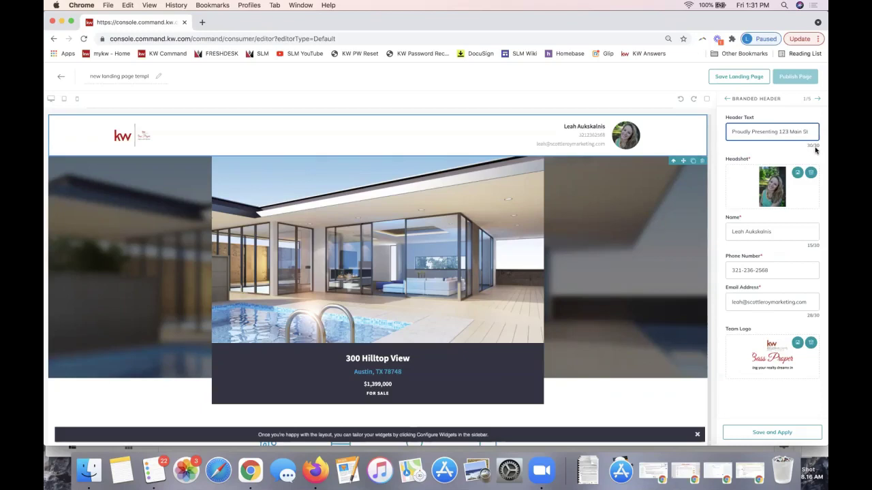
left_click(765, 436)
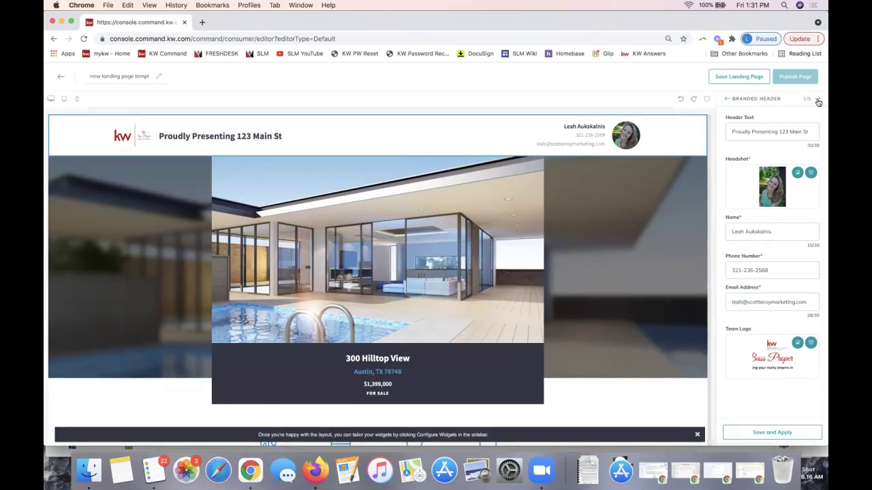
Advance to the Listing widget's configuration, browse the listings and select the USD 178000 North Liberty property.
left_click(818, 100)
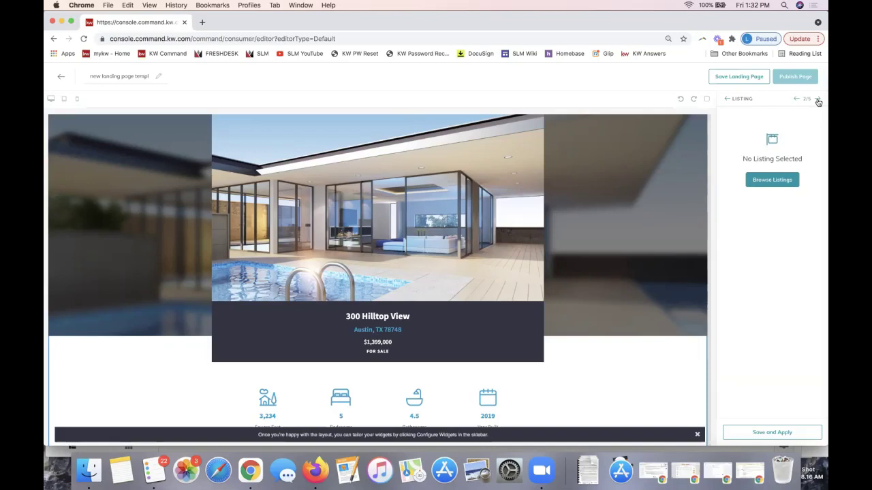
left_click(764, 183)
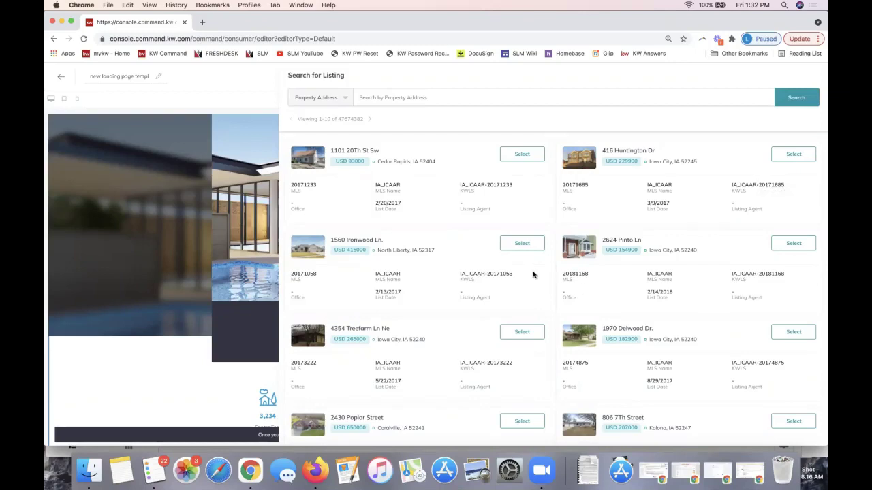
left_click(329, 98)
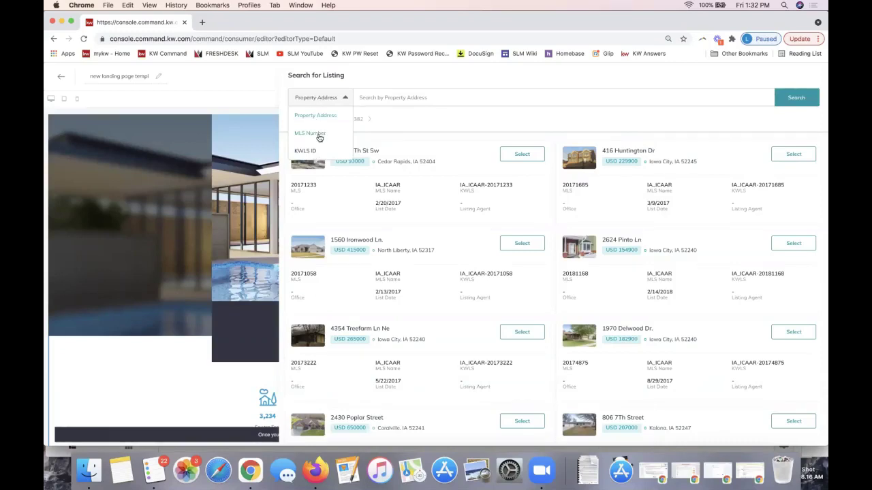
left_click(368, 97)
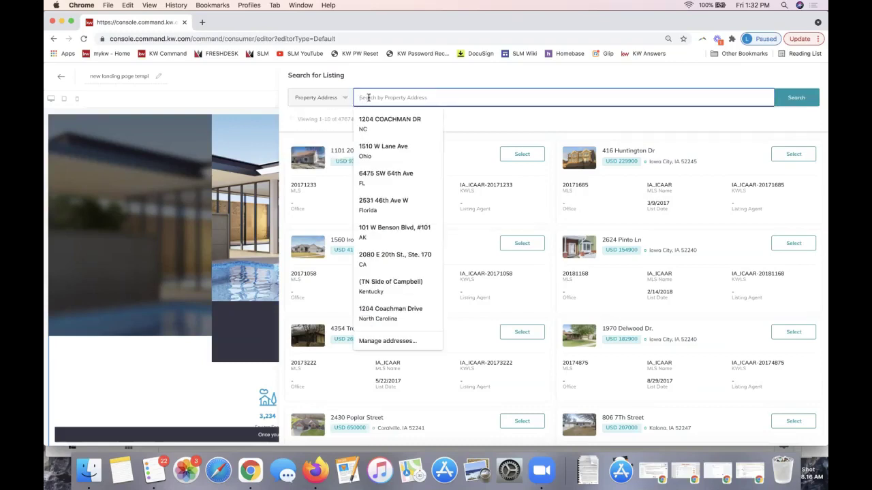
left_click(407, 82)
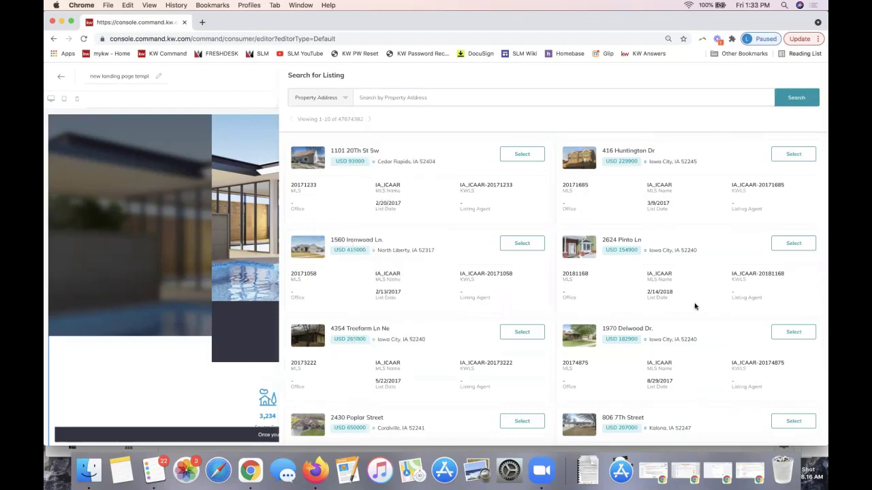
scroll(694, 307, "down", 3)
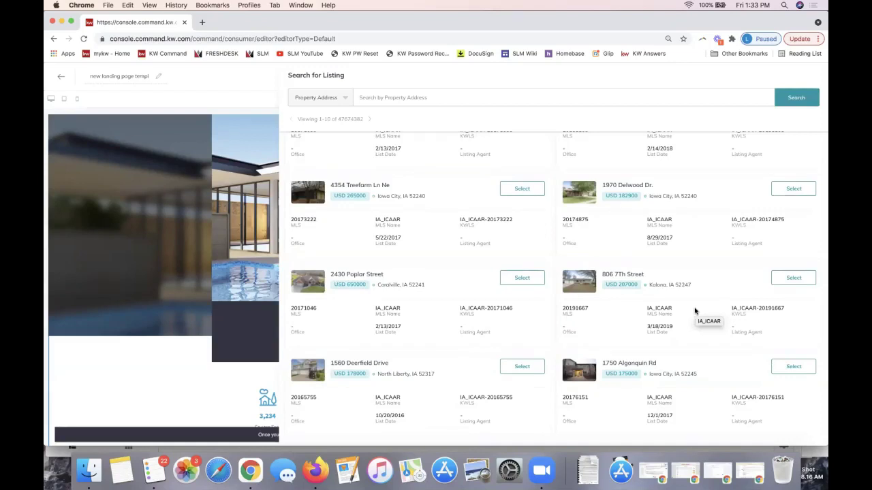
scroll(695, 311, "down", 1)
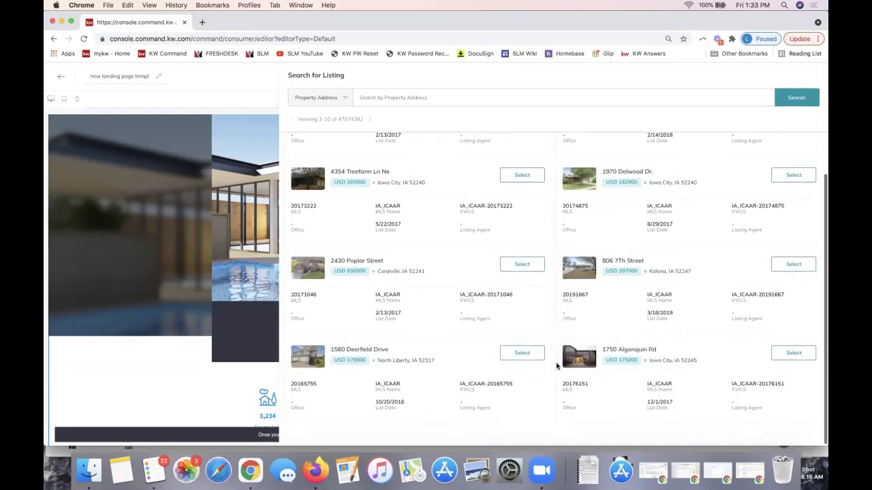
left_click(517, 356)
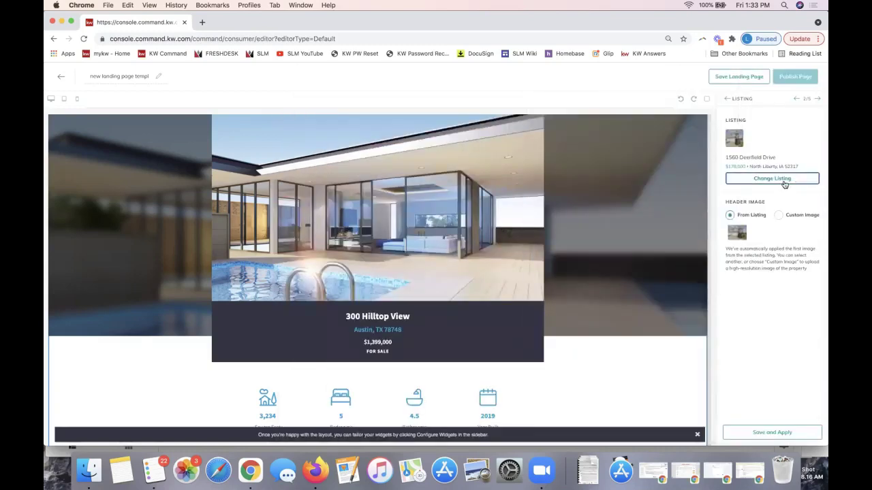
Change the selected listing to the USD 182900 Iowa City home, replace that with the USD 154900 Iowa City home, and apply it.
left_click(784, 180)
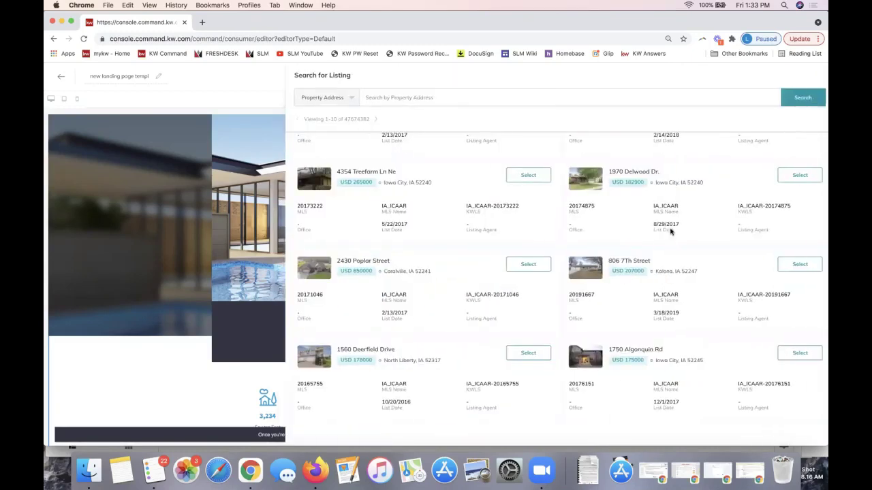
left_click(801, 175)
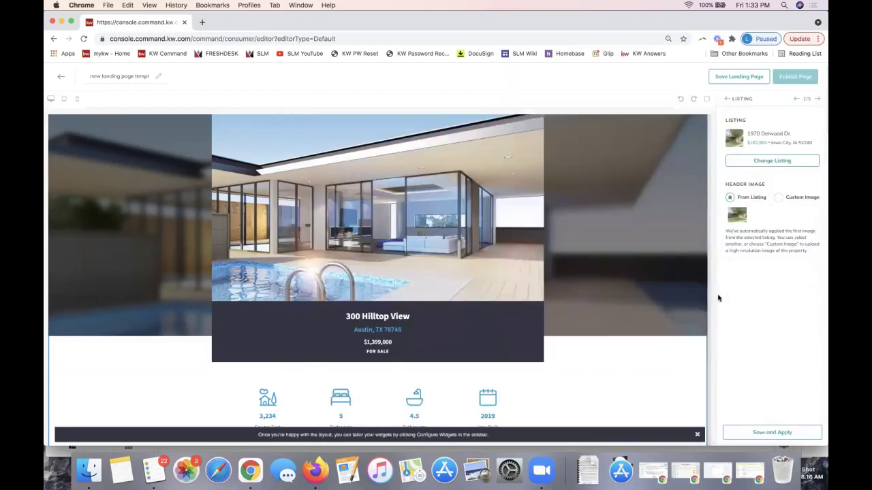
left_click(752, 166)
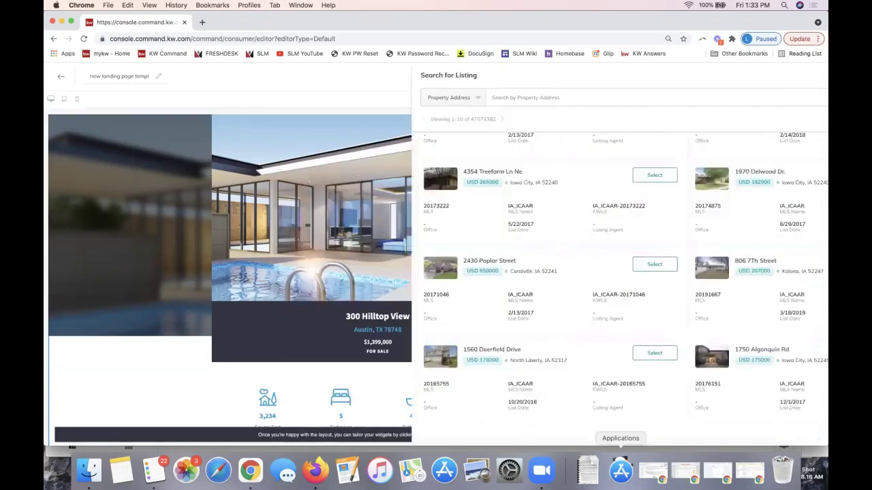
left_click(328, 99)
left_click(327, 98)
scroll(779, 245, "up", 3)
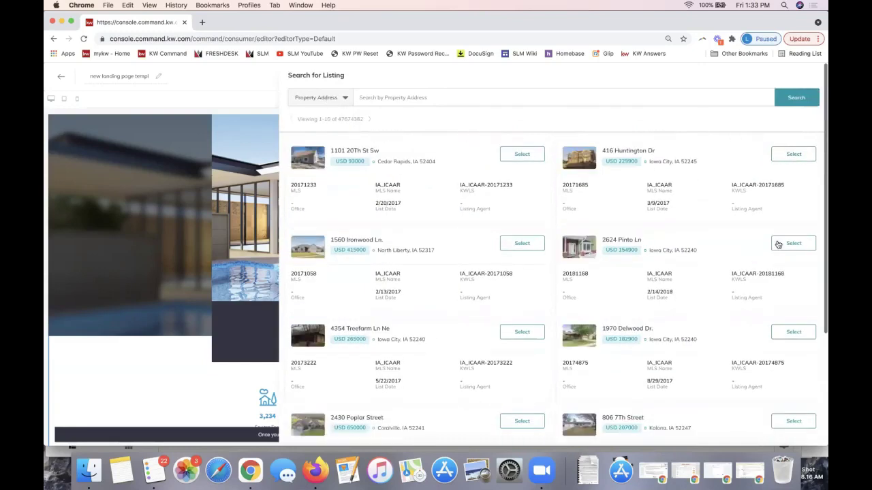
left_click(793, 245)
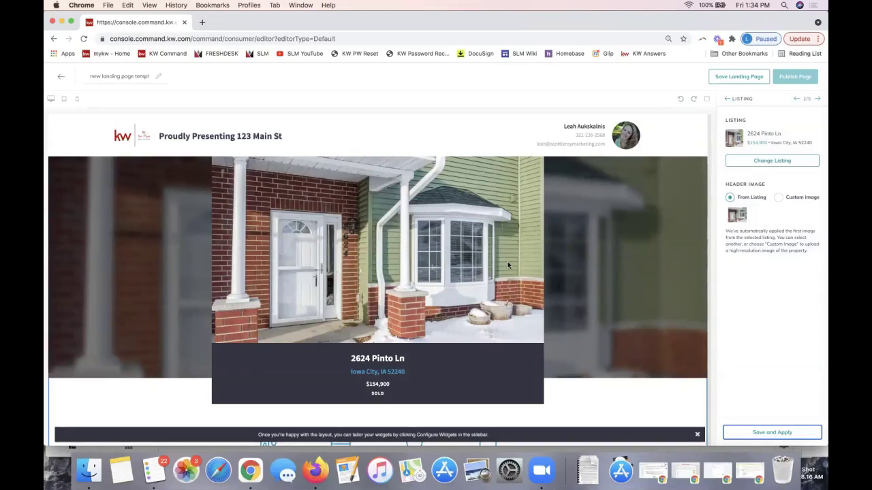
Select the listing's own photo as the header image and review the Listing widget's property facts, photo, details and map.
left_click(737, 215)
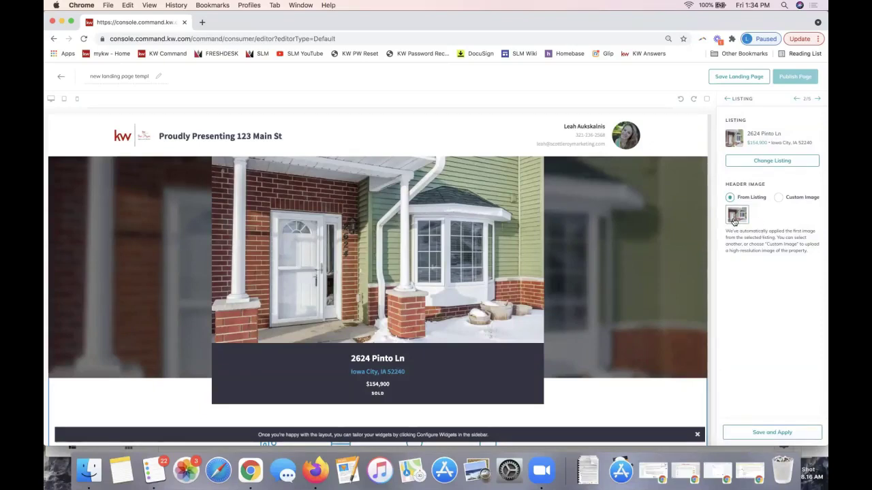
scroll(454, 267, "down", 2)
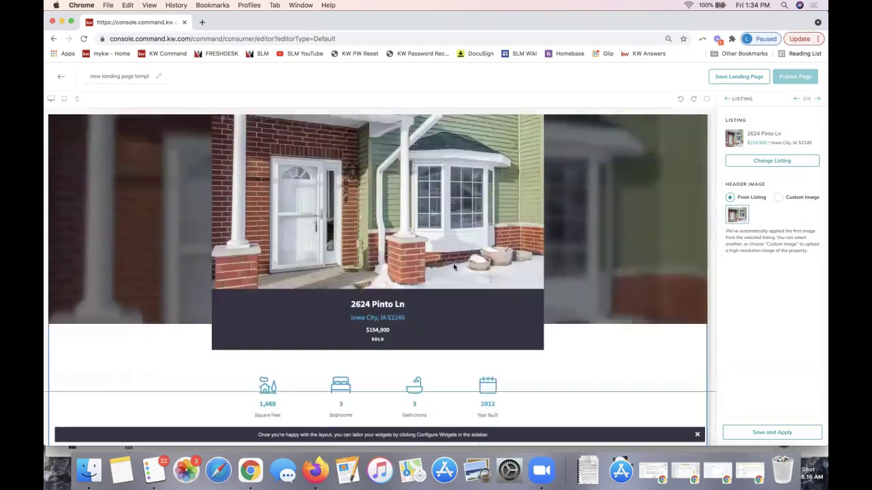
scroll(453, 264, "down", 5)
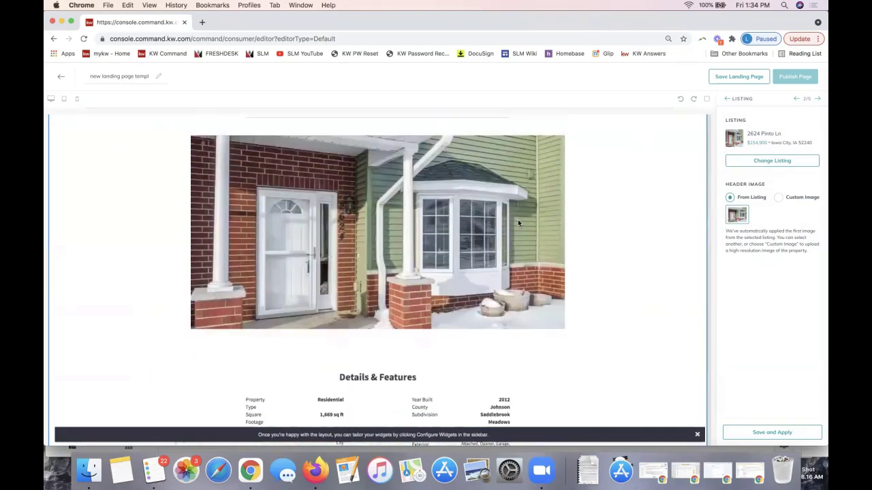
scroll(517, 222, "up", 3)
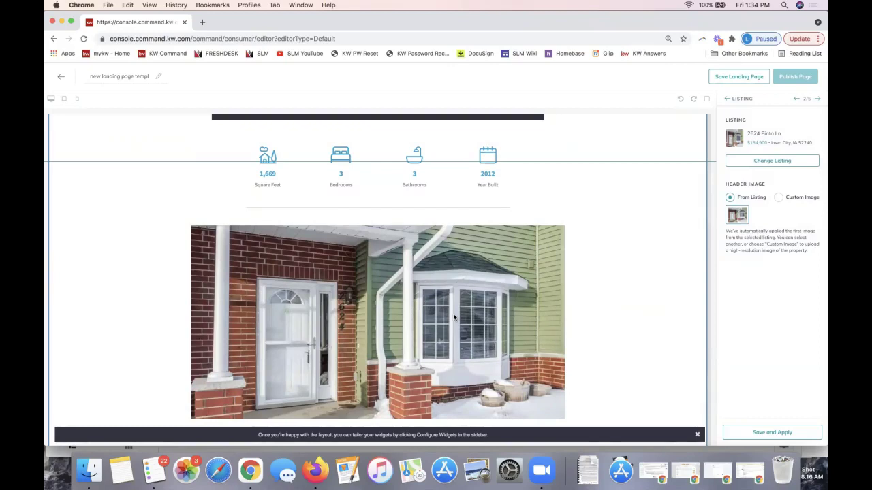
scroll(650, 328, "down", 5)
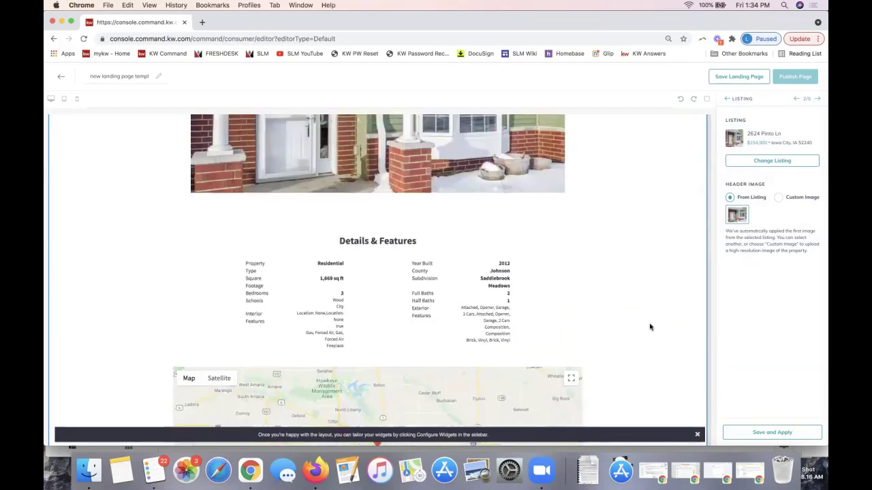
scroll(650, 327, "up", 3)
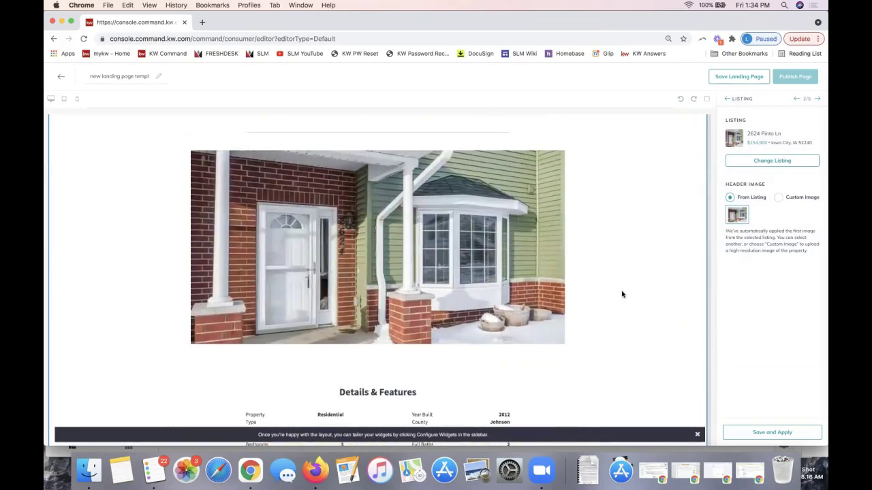
Recheck the listing's square footage, bedrooms, bathrooms, year built, Details & Features section and map in the page preview.
scroll(622, 295, "down", 3)
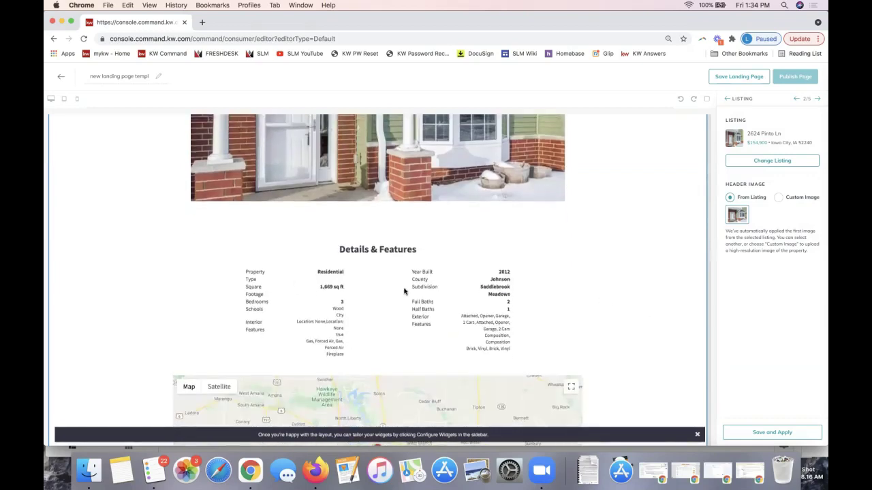
scroll(404, 291, "up", 2)
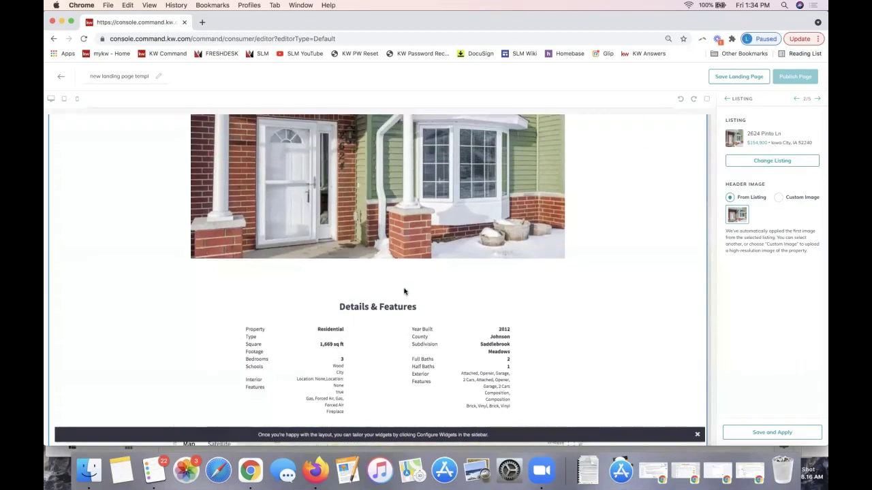
scroll(404, 291, "up", 5)
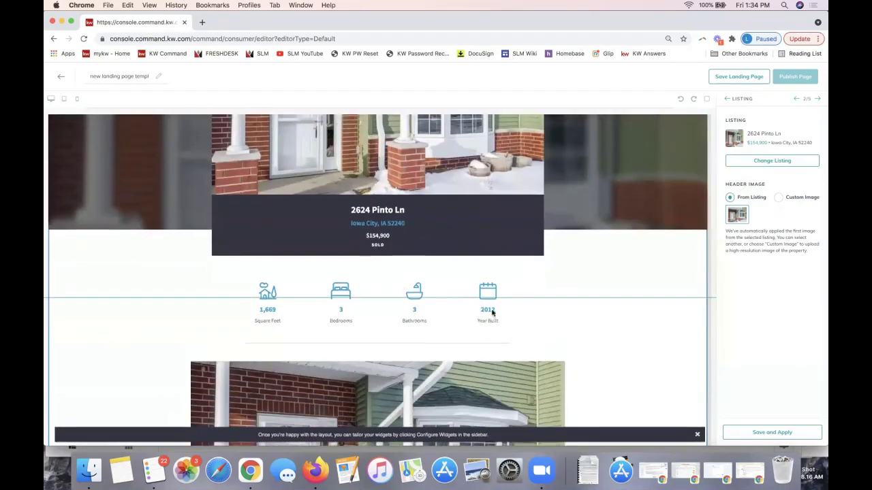
scroll(500, 311, "down", 10)
scroll(605, 320, "down", 3)
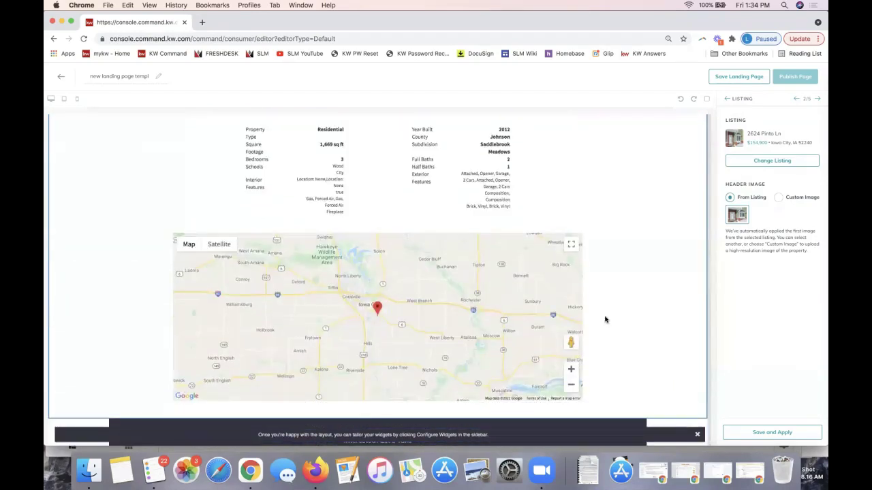
scroll(605, 320, "up", 1)
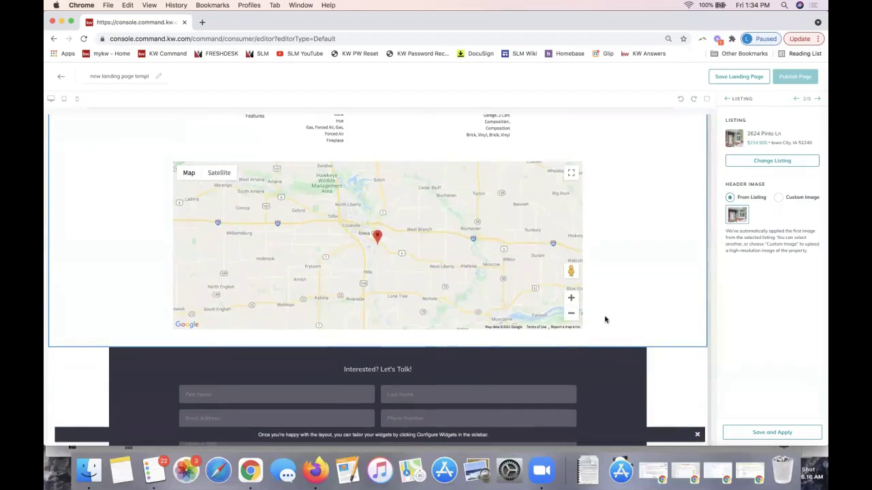
scroll(605, 320, "up", 2)
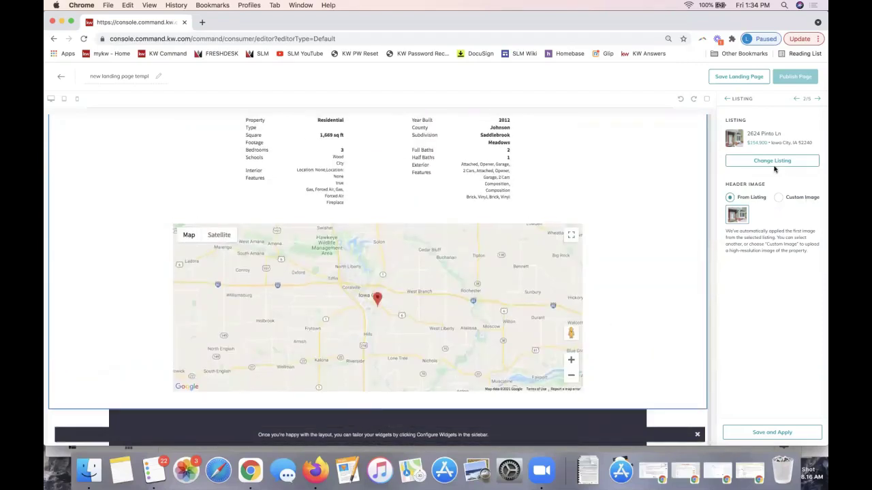
Change the Listing widget to the USD 229900 Iowa City home, apply it, and review the refreshed details and map.
left_click(767, 165)
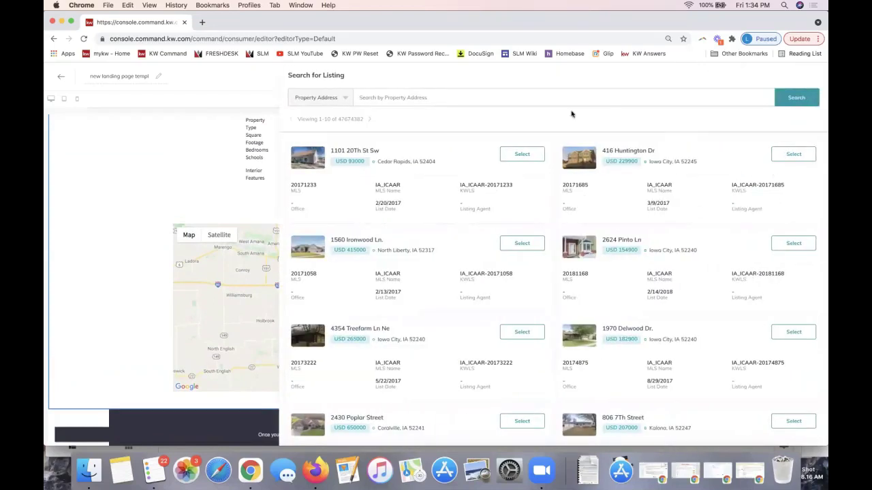
left_click(569, 100)
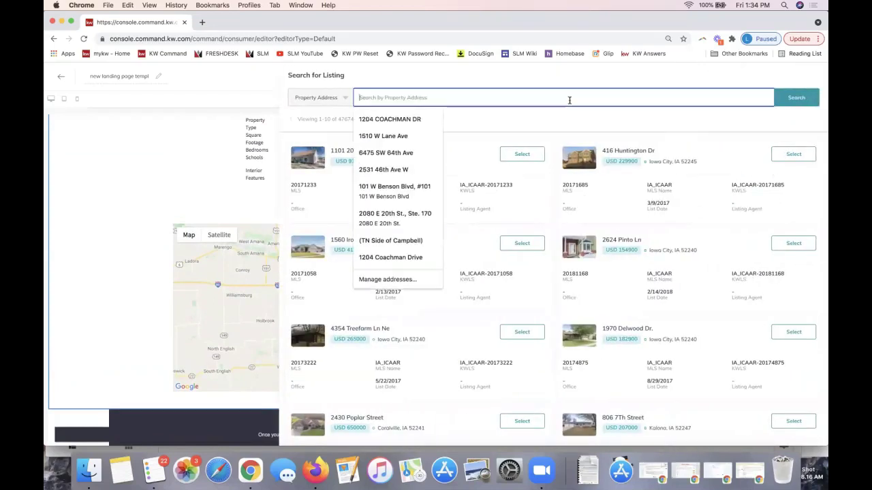
left_click(808, 160)
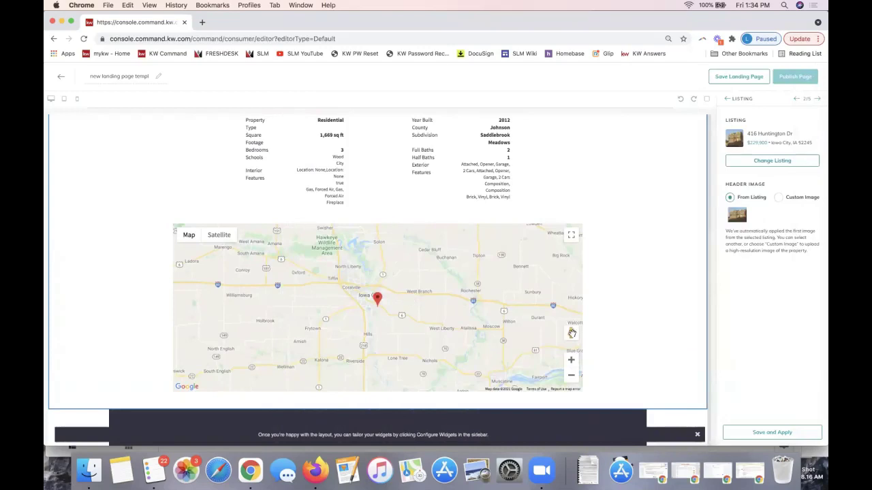
scroll(489, 308, "up", 5)
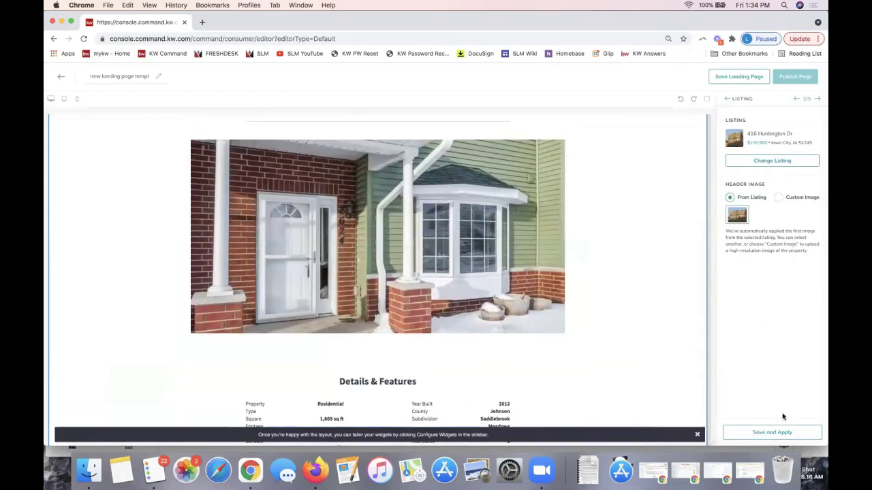
left_click(781, 432)
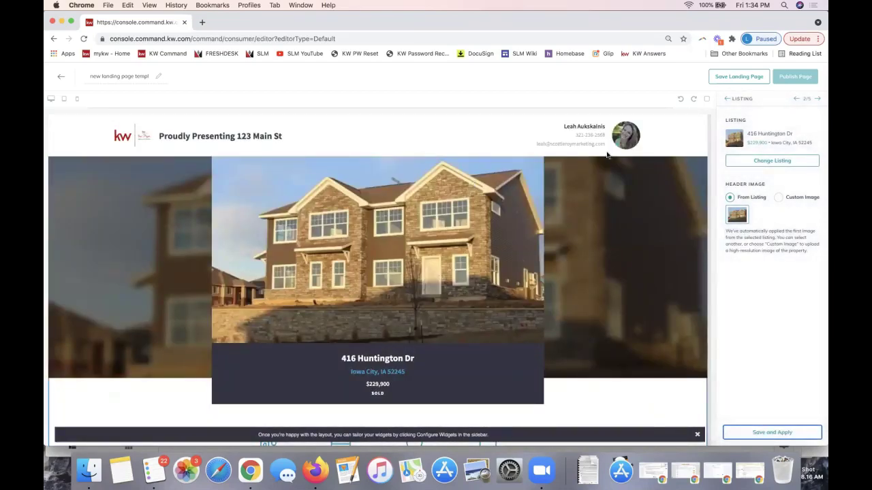
scroll(607, 252, "down", 6)
scroll(606, 252, "down", 5)
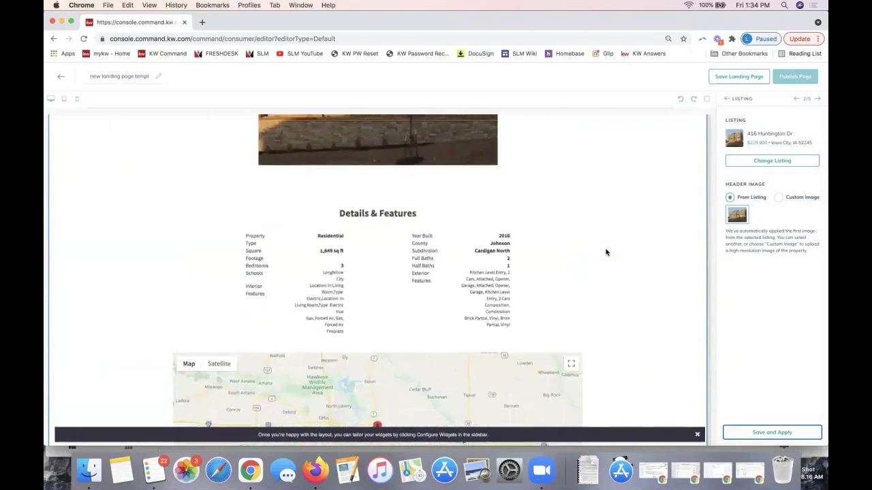
scroll(606, 252, "up", 1)
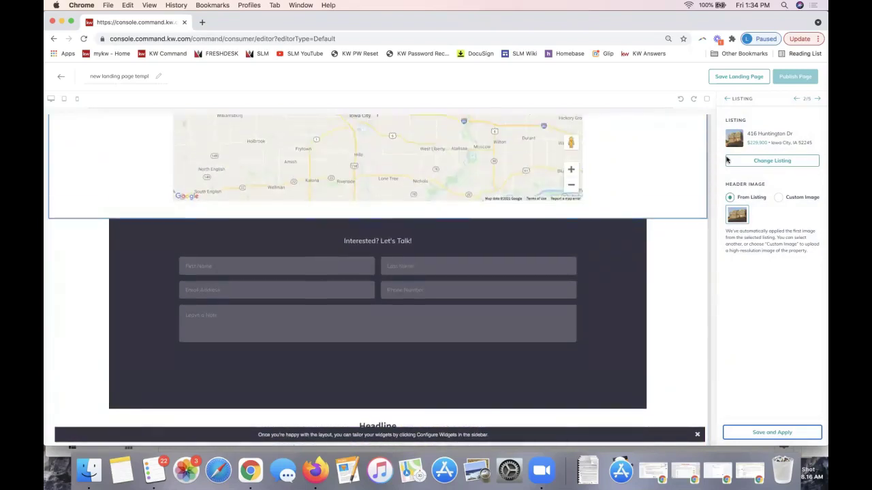
Advance to the Lead Form widget, set its header text to "Contact for a Private Showing!", apply it and check the form preview.
left_click(818, 101)
left_click(818, 99)
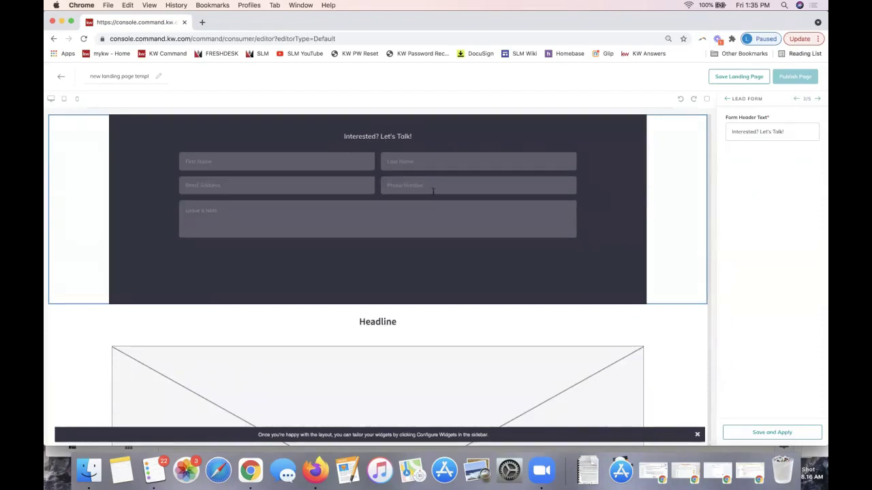
triple_click(763, 130)
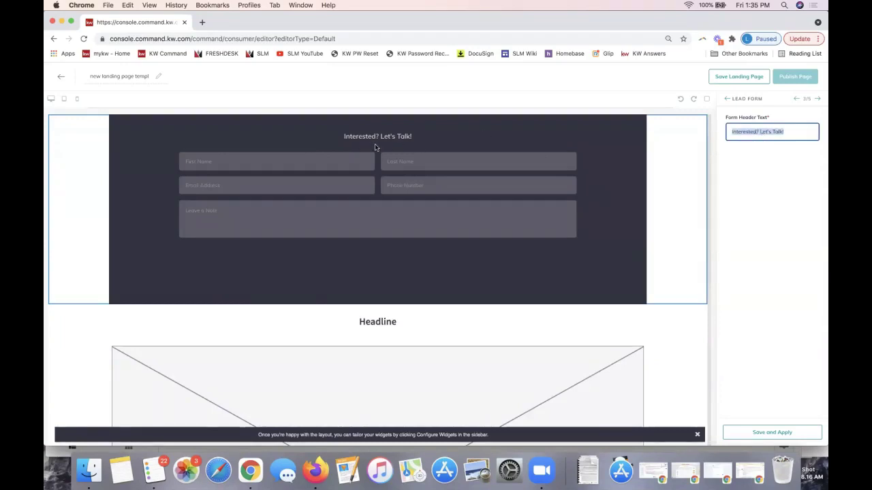
type("Contact for ")
type("aa P")
type("Private Show")
type("ing!")
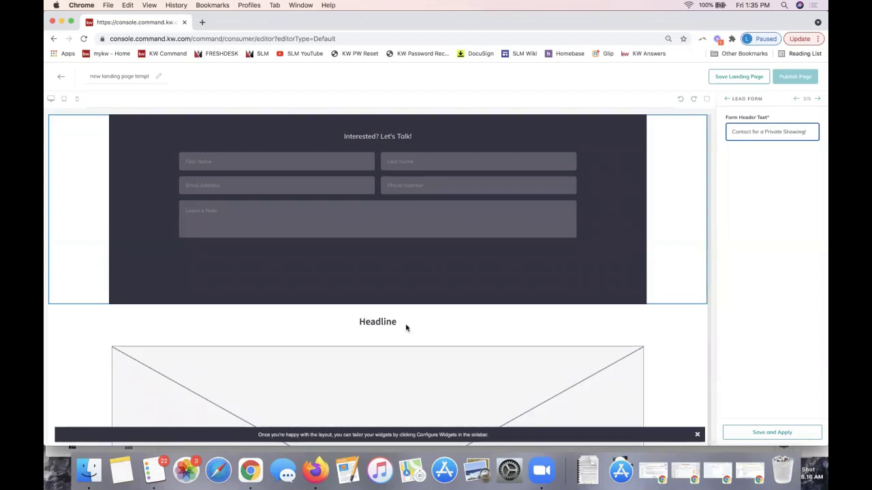
left_click(753, 435)
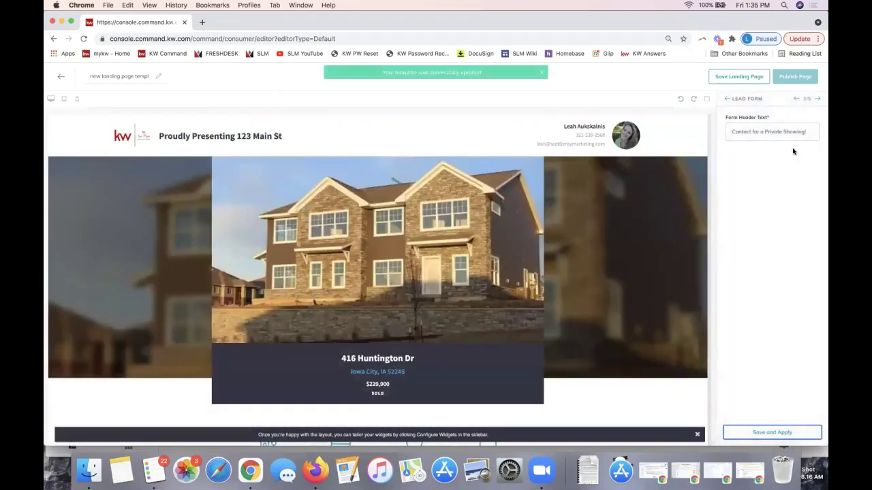
scroll(587, 287, "down", 10)
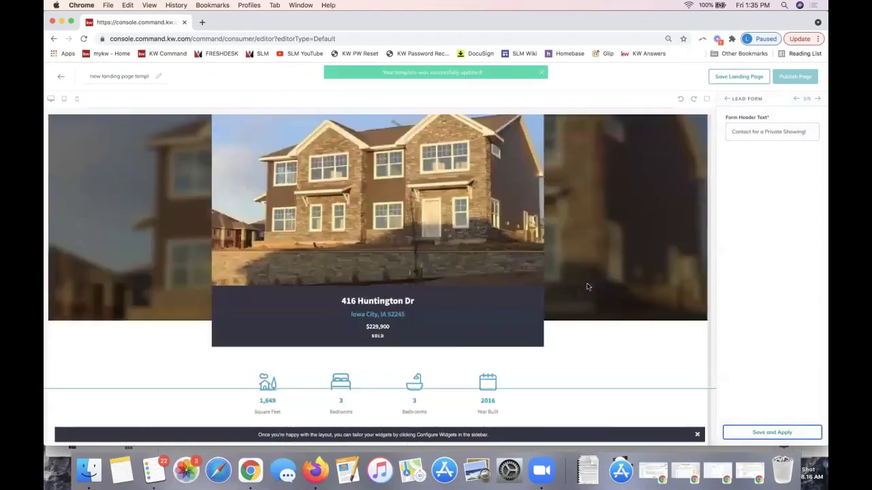
scroll(587, 287, "down", 5)
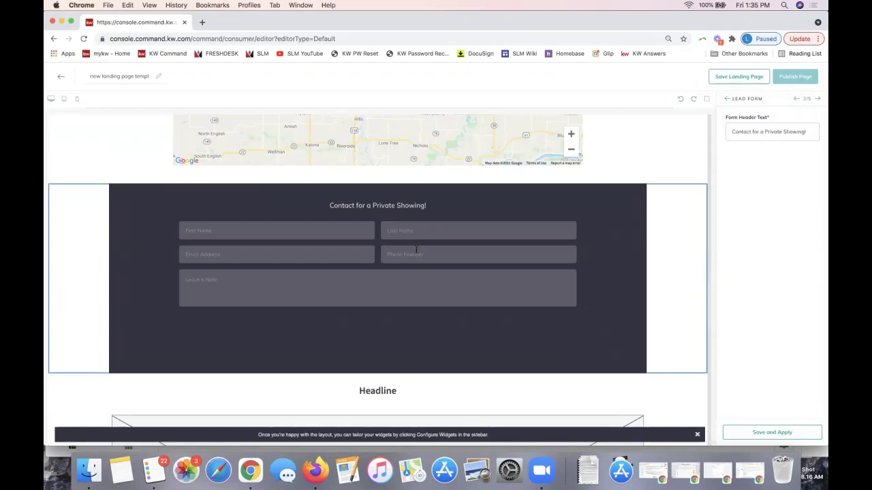
Advance to the Video widget's configuration, and open youtube.com in a new browser tab to view its video creation options.
left_click(818, 100)
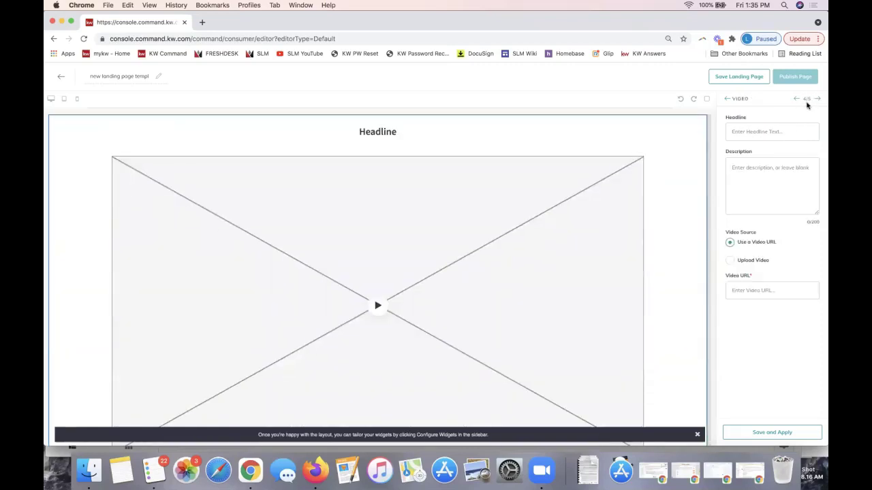
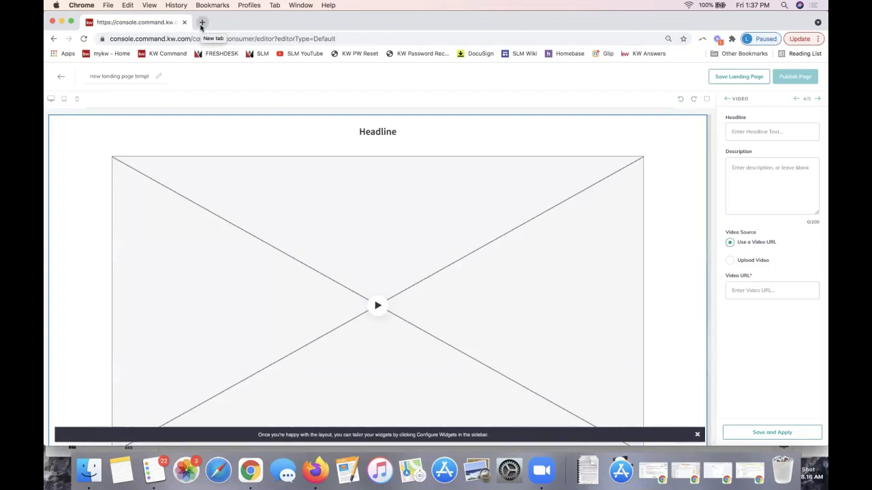
left_click(202, 23)
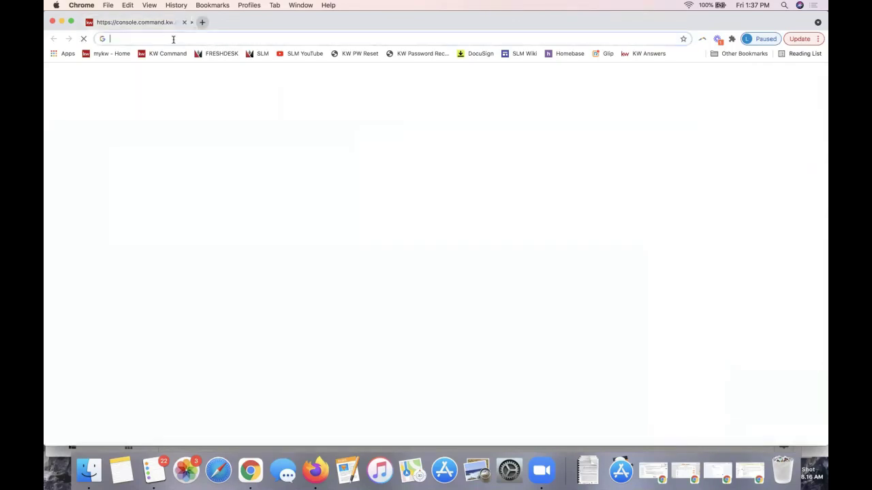
type("you")
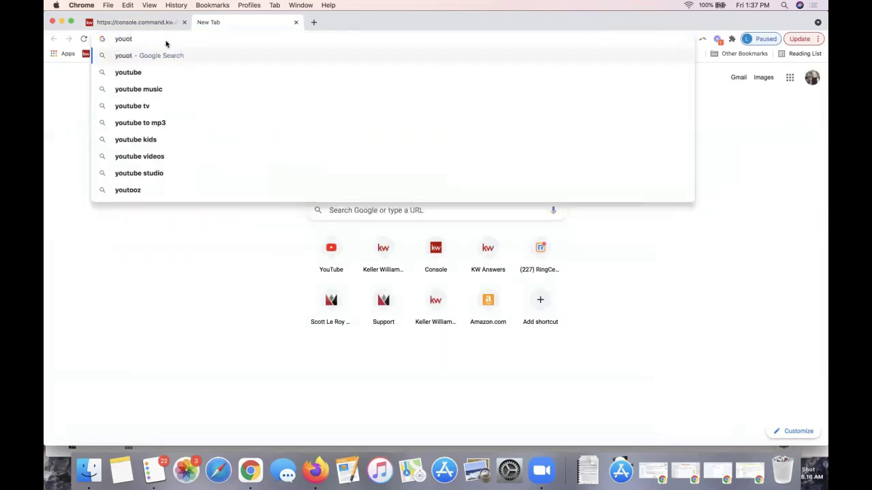
type("tube.com")
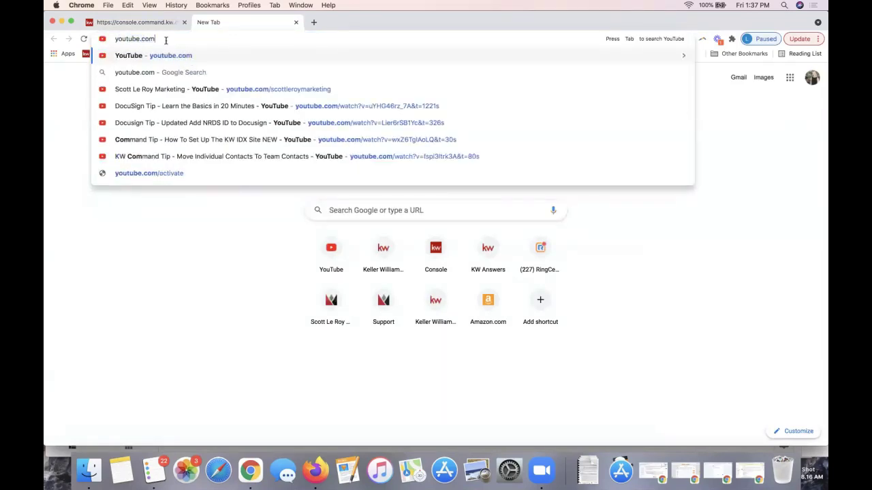
key("Return")
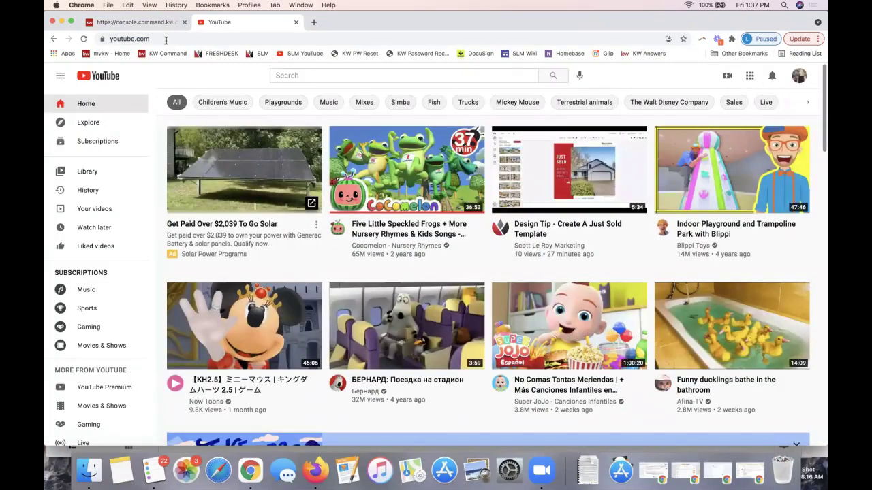
left_click(727, 79)
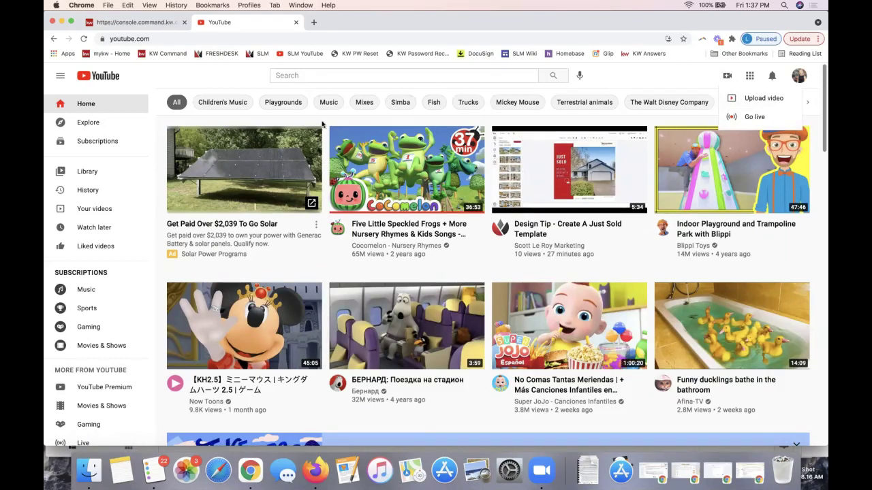
left_click(300, 77)
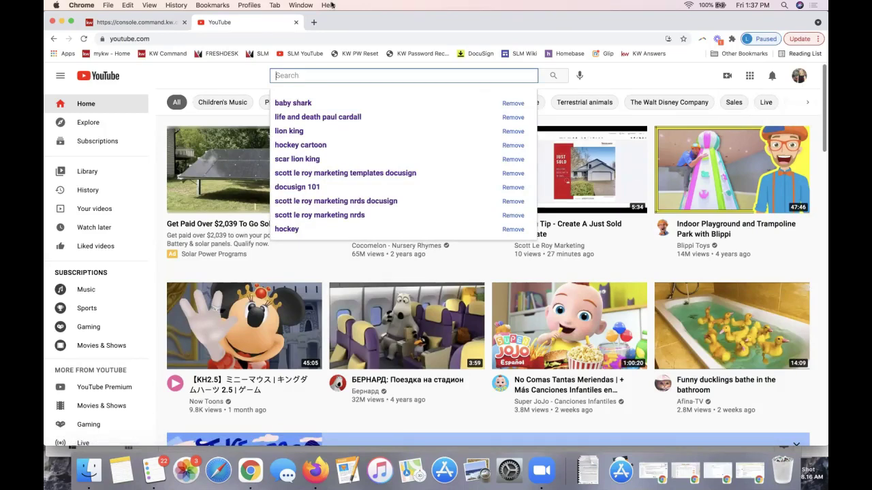
Search Google for "vimeo" in a new browser tab and open the official Vimeo site from the results.
left_click(314, 23)
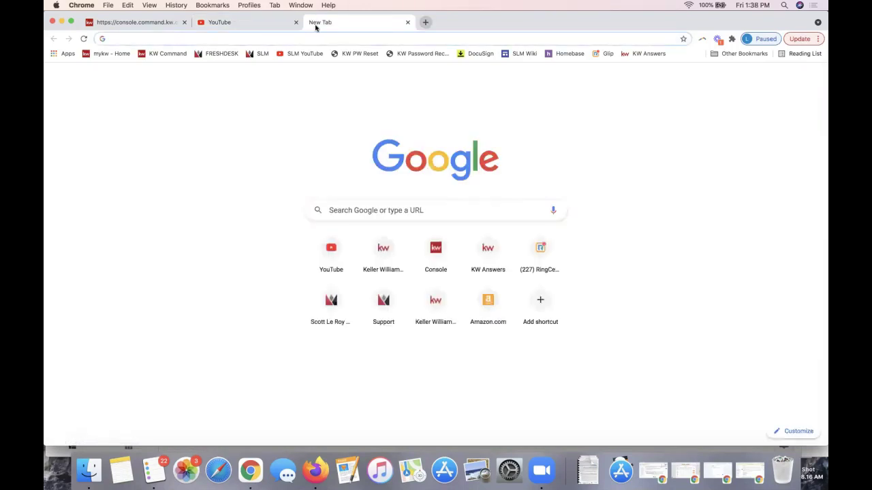
type("vimeo")
key("Return")
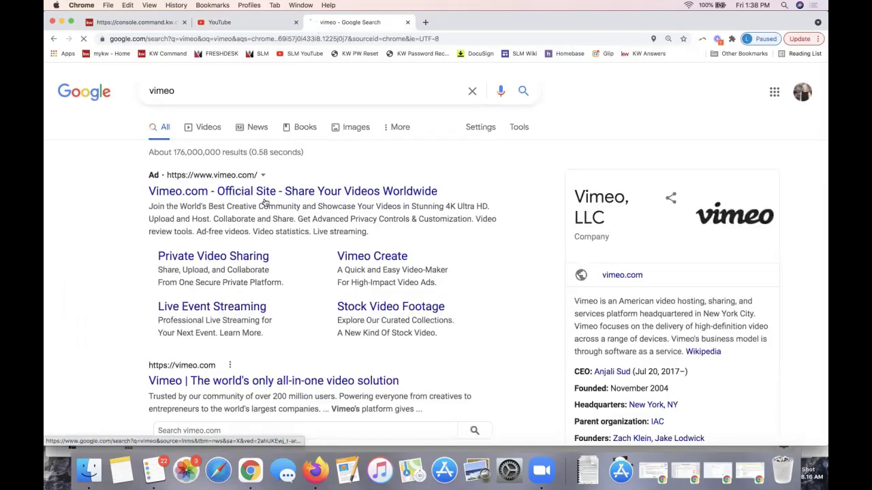
left_click(224, 192)
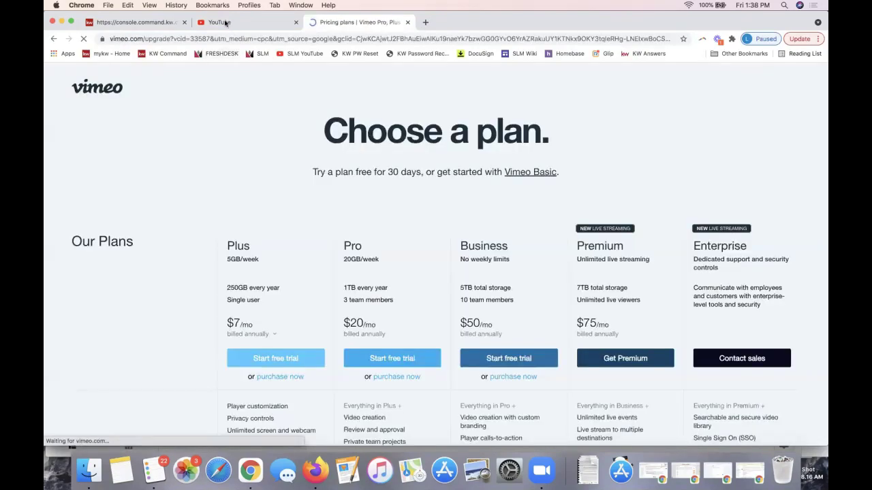
Compare Vimeo's plans from Plus to Enterprise with their prices and features, and return to the YouTube home page.
left_click(219, 22)
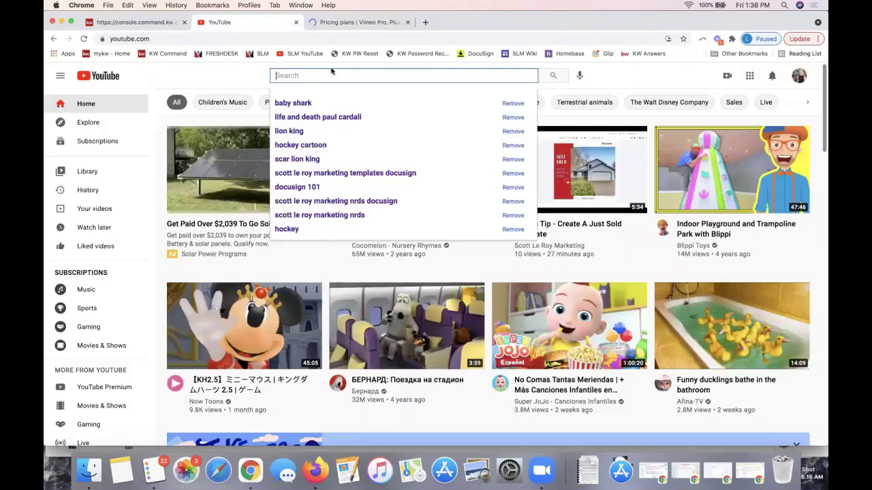
left_click(358, 22)
scroll(276, 306, "down", 1)
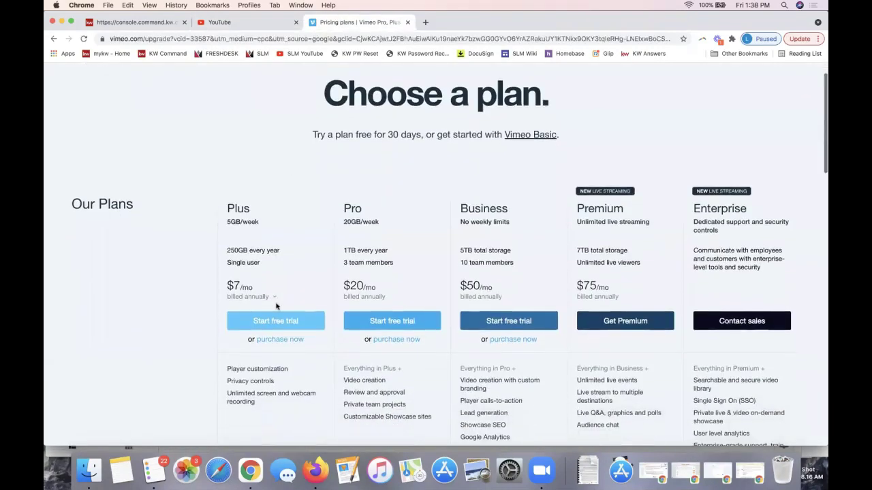
scroll(728, 256, "down", 5)
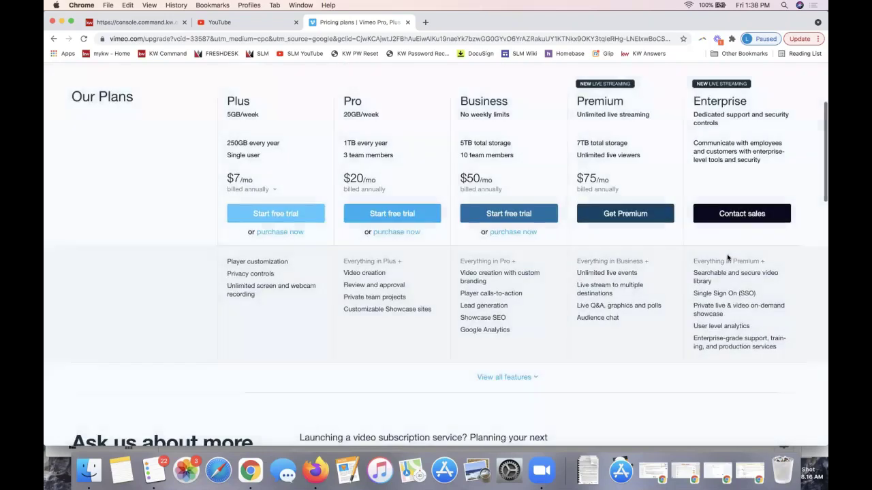
scroll(728, 257, "up", 8)
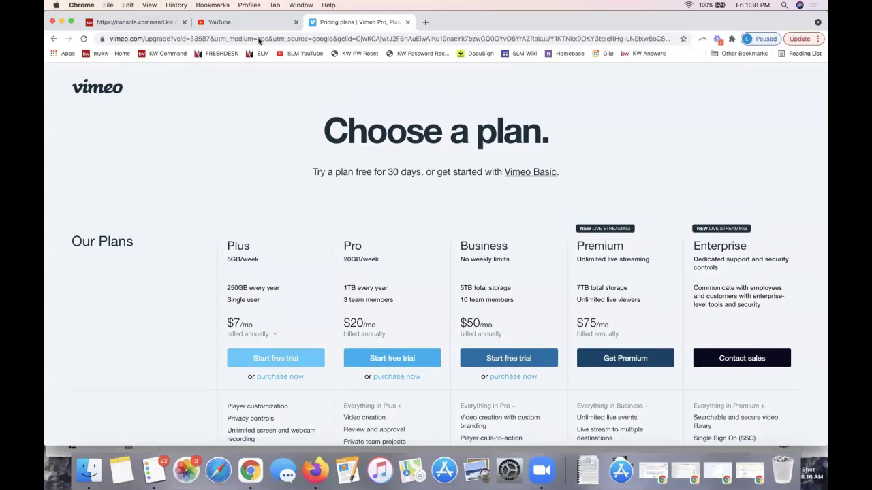
left_click(233, 23)
left_click(638, 87)
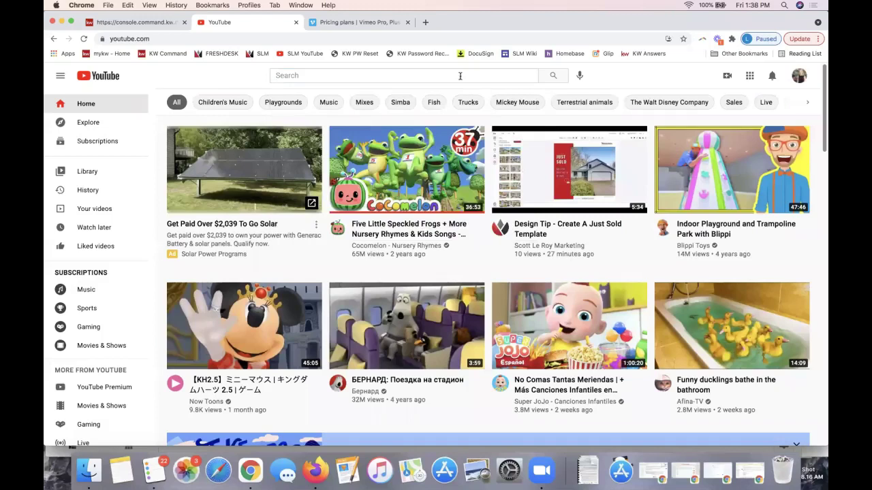
Search YouTube for "keller williams" and look through the resulting channel and videos.
left_click(288, 73)
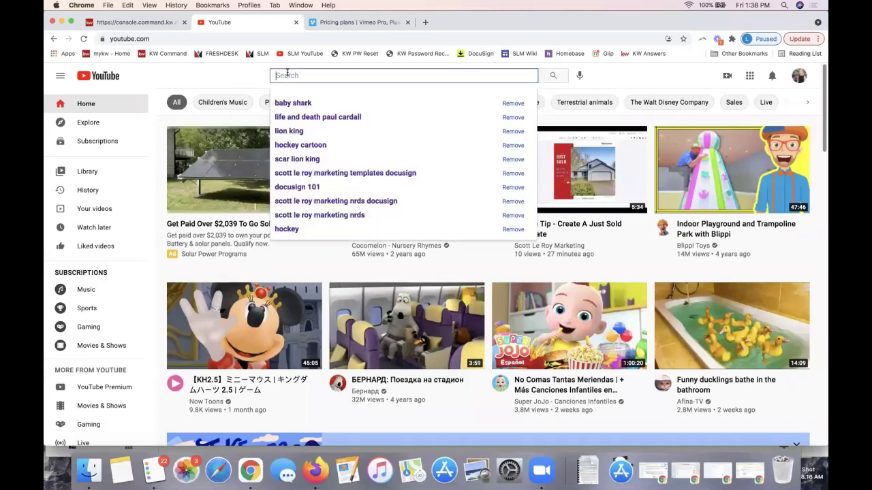
type("keller williams")
key("Return")
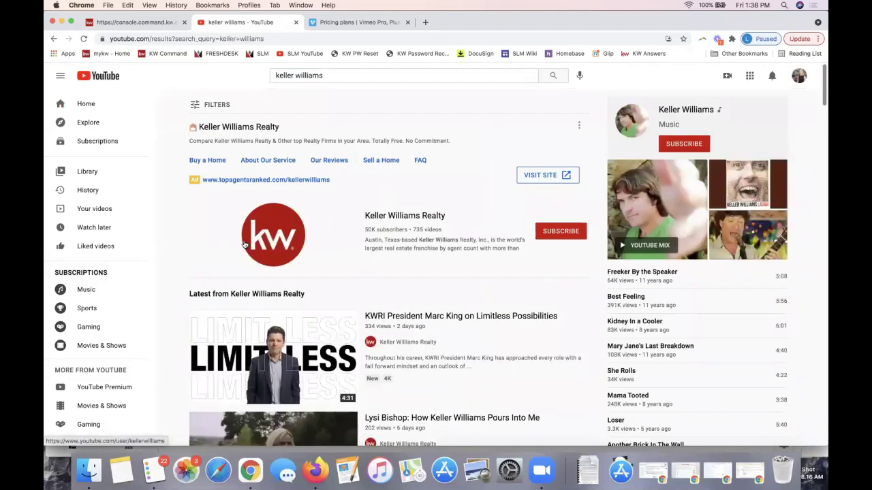
scroll(243, 243, "down", 3)
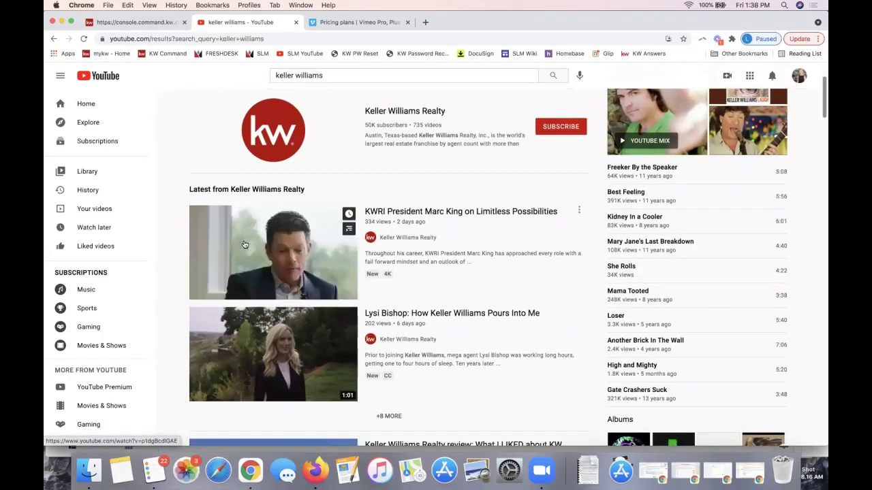
scroll(244, 244, "down", 4)
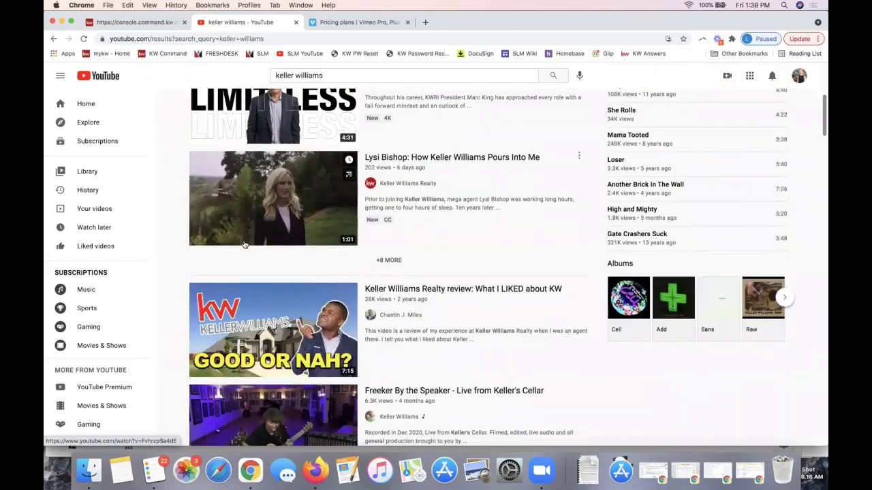
scroll(243, 243, "up", 7)
Refine the YouTube search to "keller williams app", open the video "The KW App: So Much More Than Search" and pause it.
left_click(393, 75)
type("app")
key("Return")
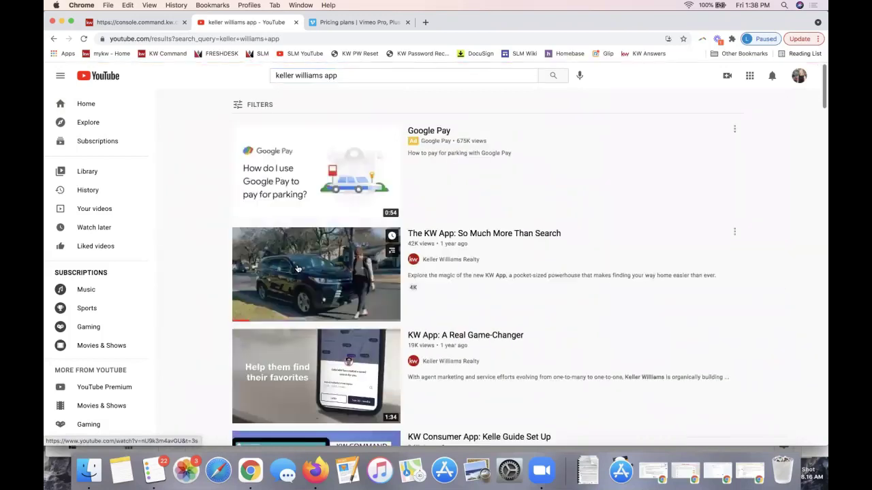
left_click(297, 268)
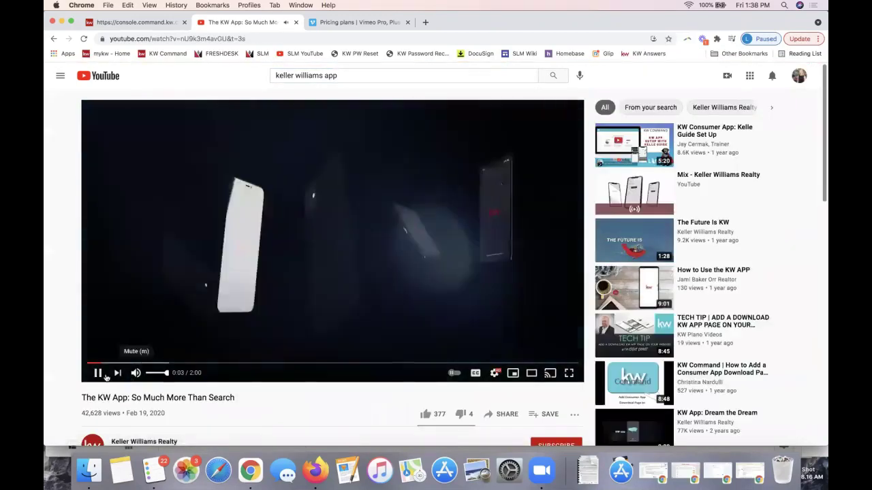
left_click(97, 373)
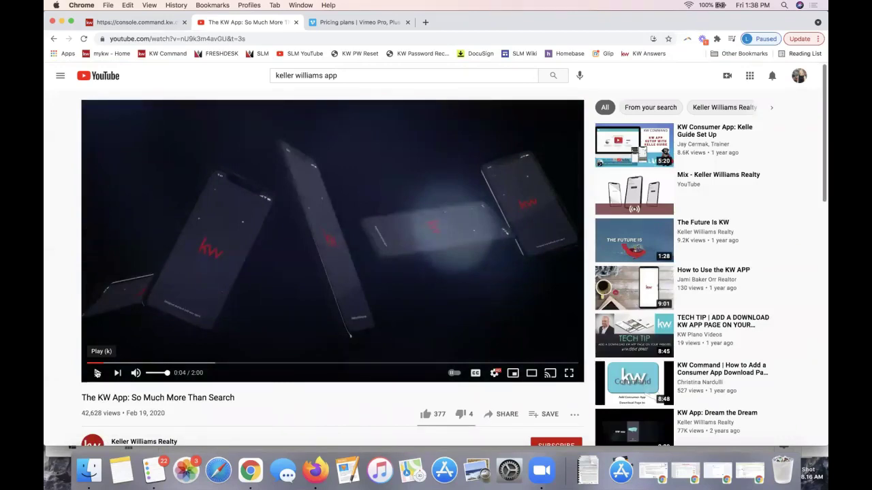
Copy the video's share link without a start time.
left_click(504, 420)
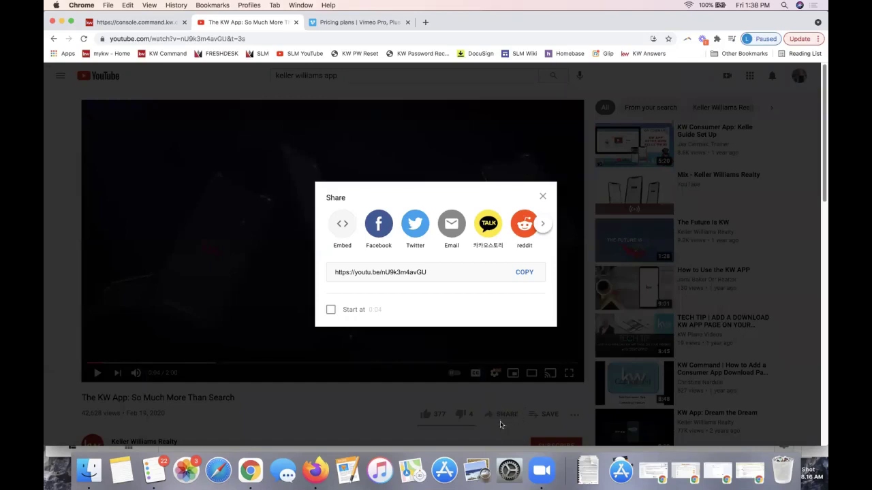
left_click(525, 272)
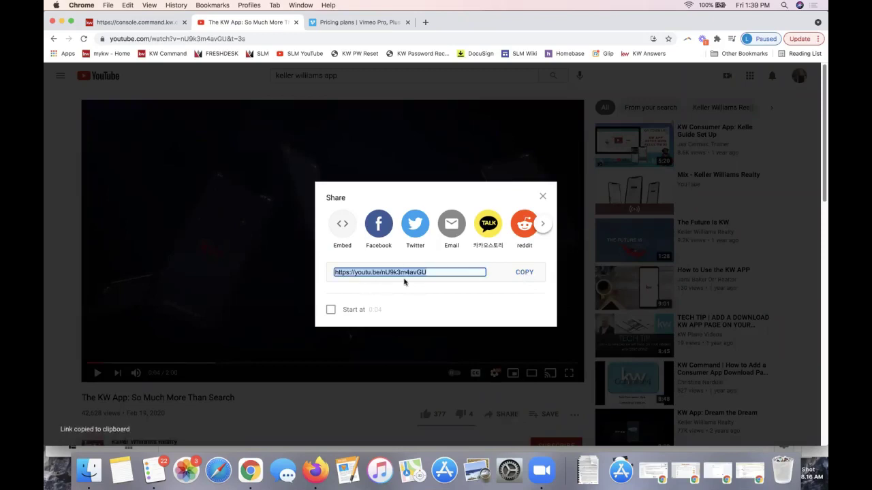
left_click(506, 424)
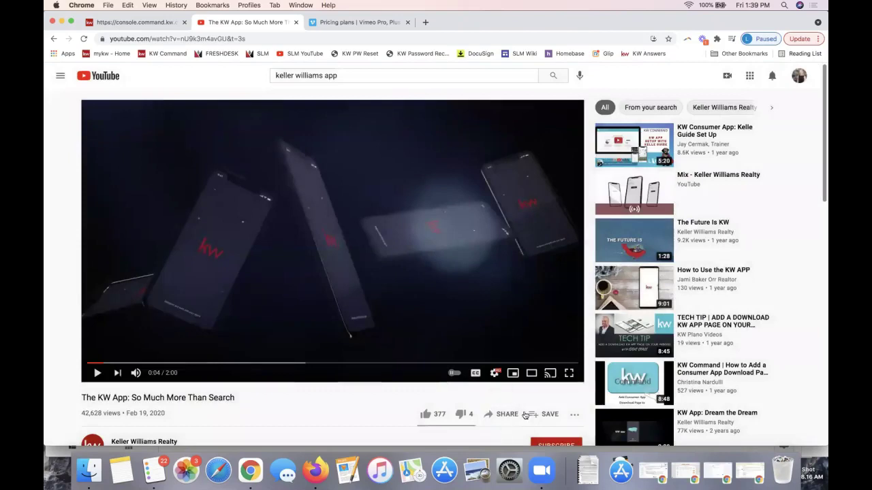
scroll(515, 424, "down", 3)
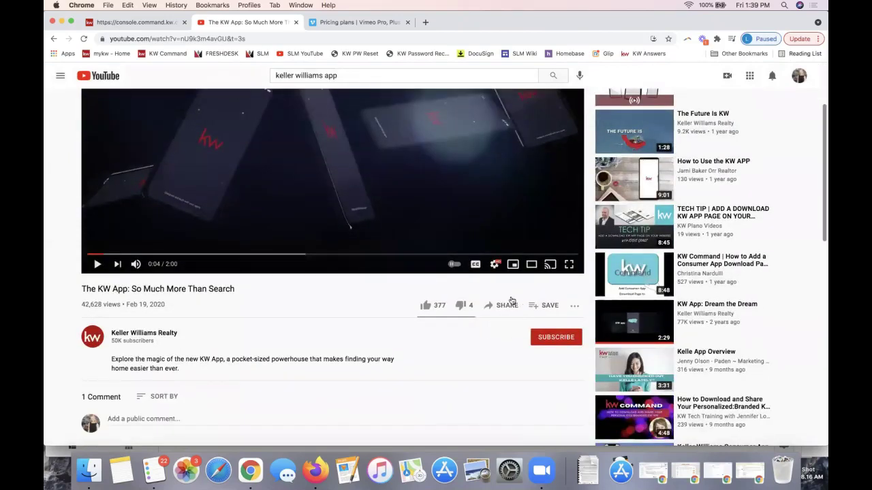
left_click(502, 305)
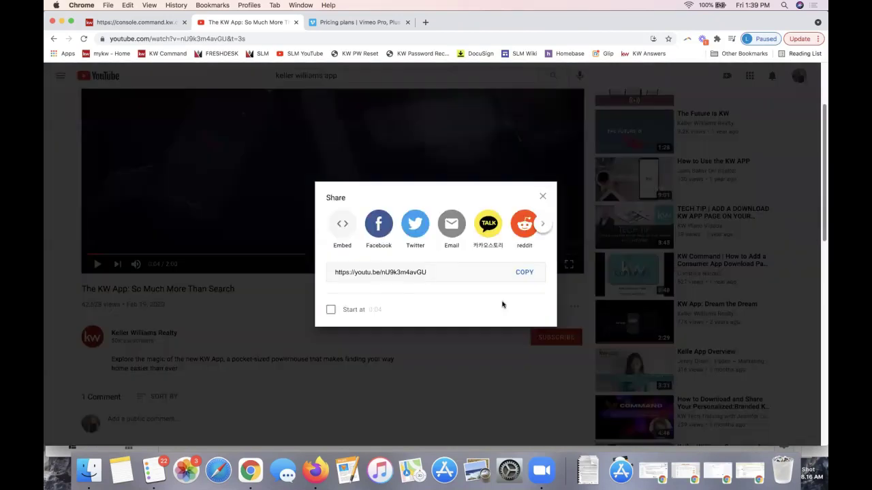
left_click(524, 273)
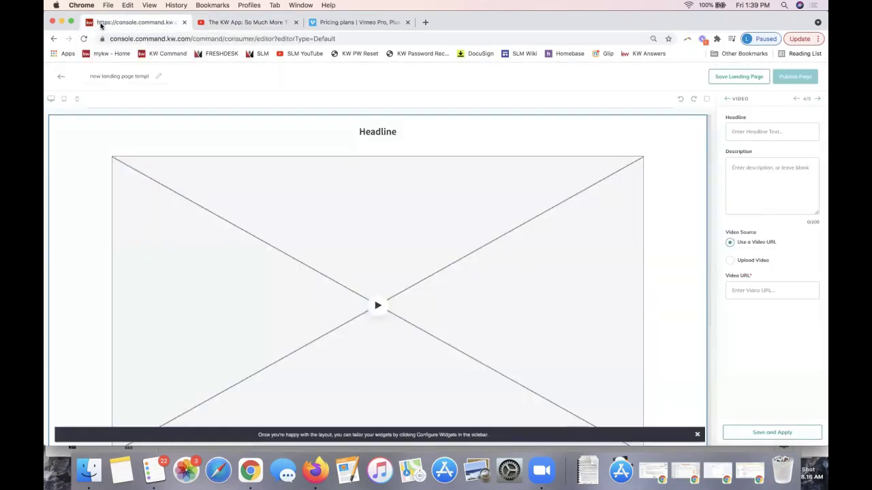
Return to the KW Command landing page editor and paste the copied YouTube link as the Video widget's video URL.
left_click(95, 26)
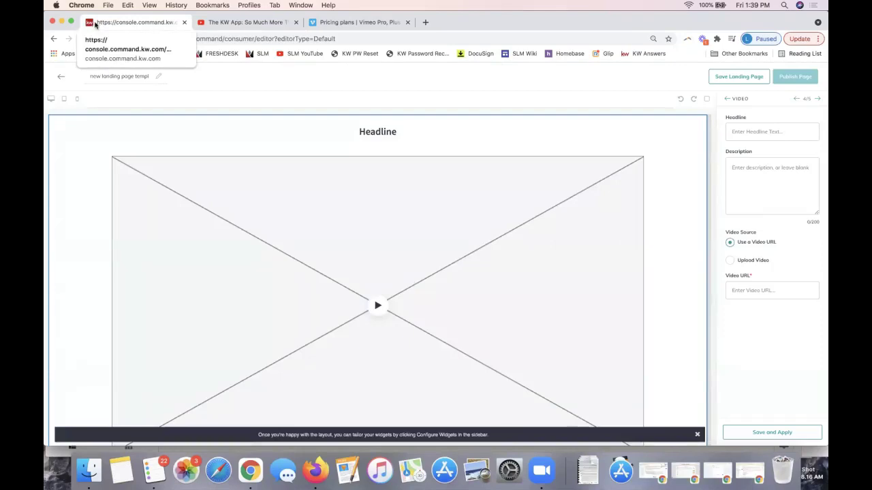
left_click(761, 290)
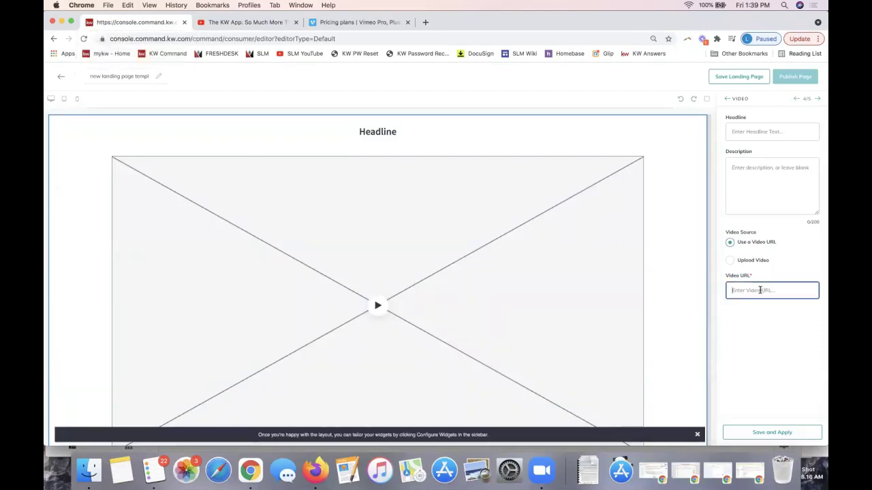
key("super+v")
right_click(741, 292)
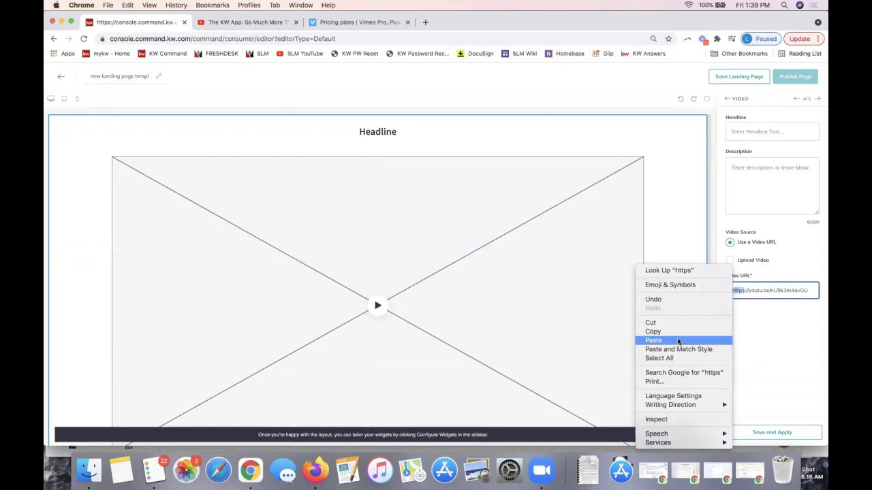
left_click(802, 348)
Set the Video widget's headline to "Virtual Tour", correcting its spelling.
left_click(739, 137)
type("Virtual Tour")
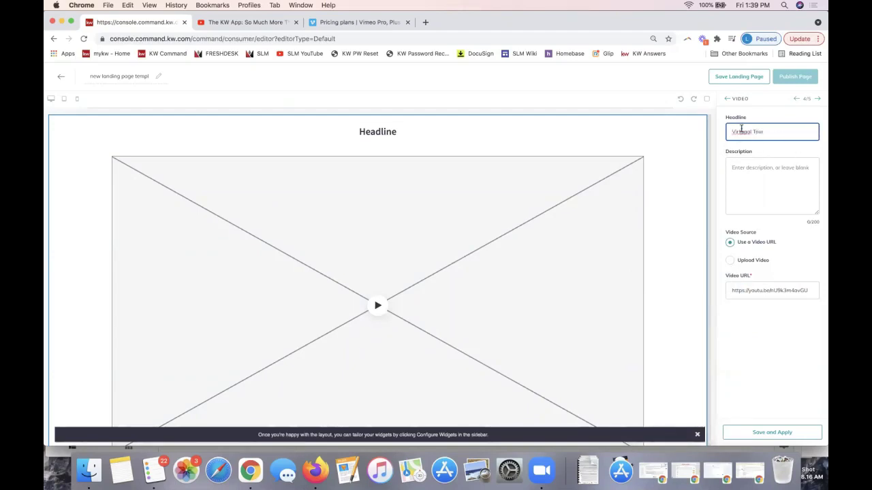
right_click(741, 129)
left_click(732, 131)
Enter "Description about the gleaming hardwoods aand beaautiful built in shelfing" as the video description, correcting the spelling of "Description" and "hardwoods".
left_click(734, 169)
type("Desscriptio")
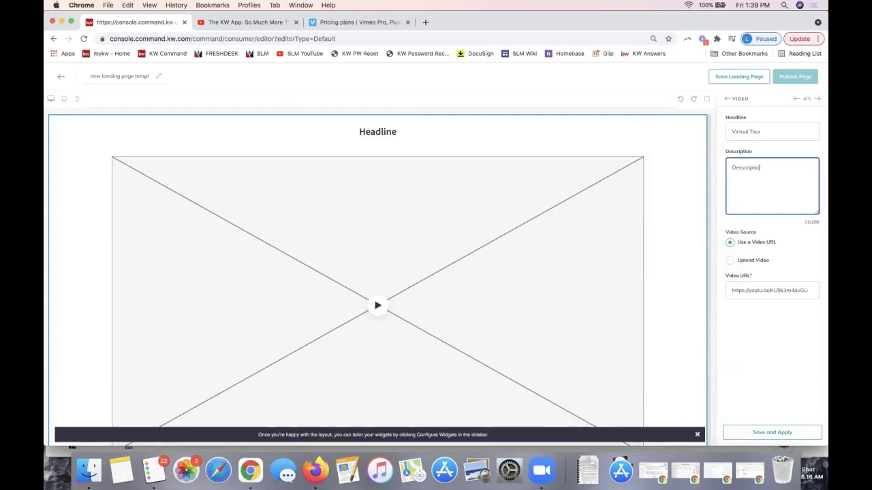
type("n about the gleaming hhardwood")
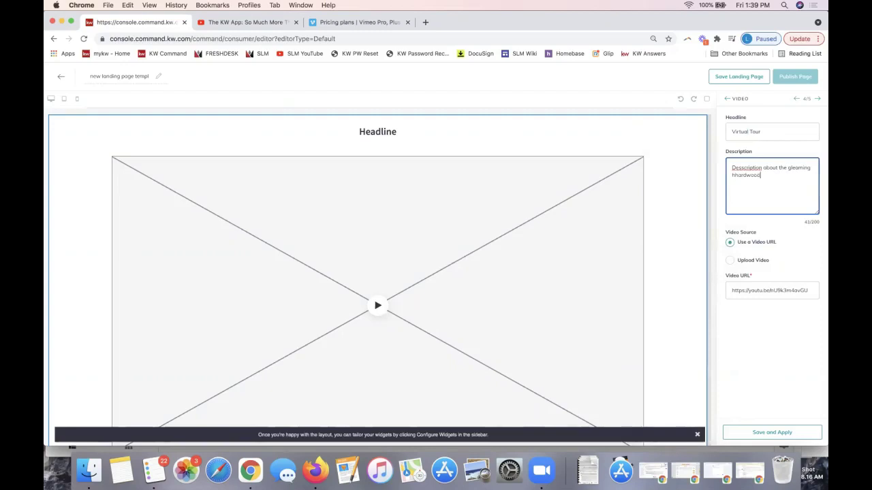
type("s aand beautiful built in shelfing")
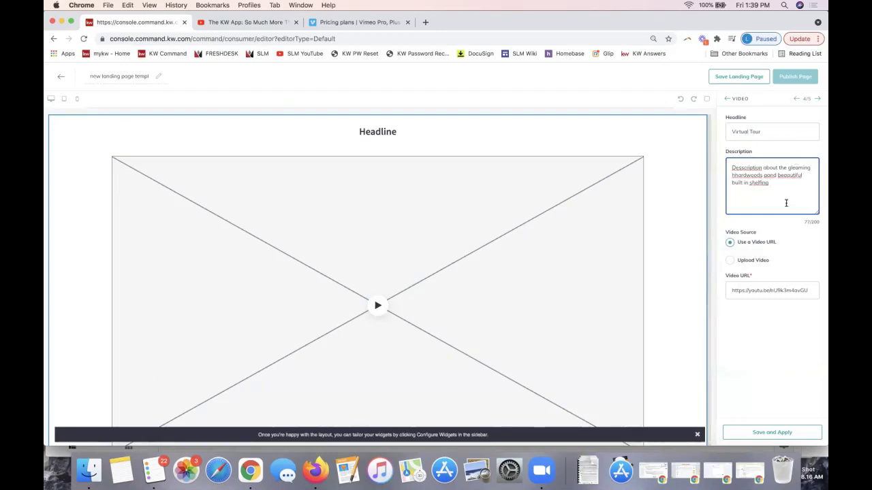
key("BackSpace")
right_click(746, 169)
left_click(736, 170)
Save and apply the Video widget settings, and check the headline, embedded video and description in the page preview.
left_click(772, 433)
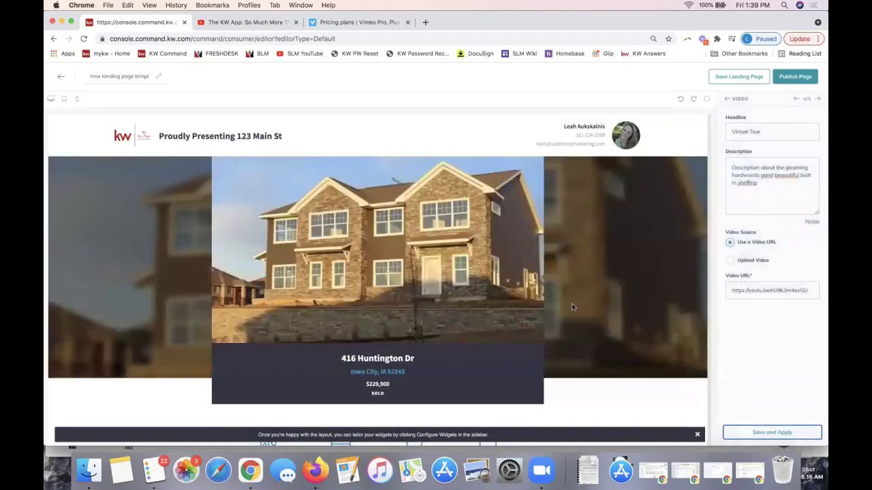
scroll(571, 303, "down", 15)
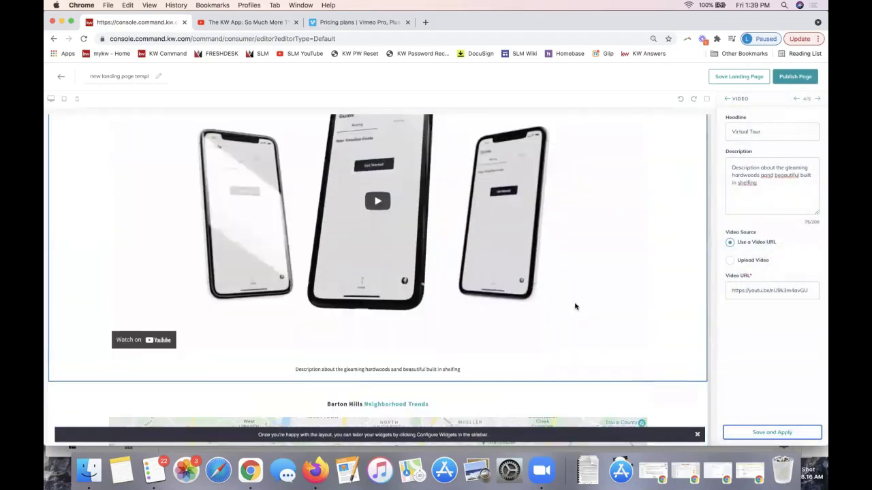
scroll(481, 260, "up", 3)
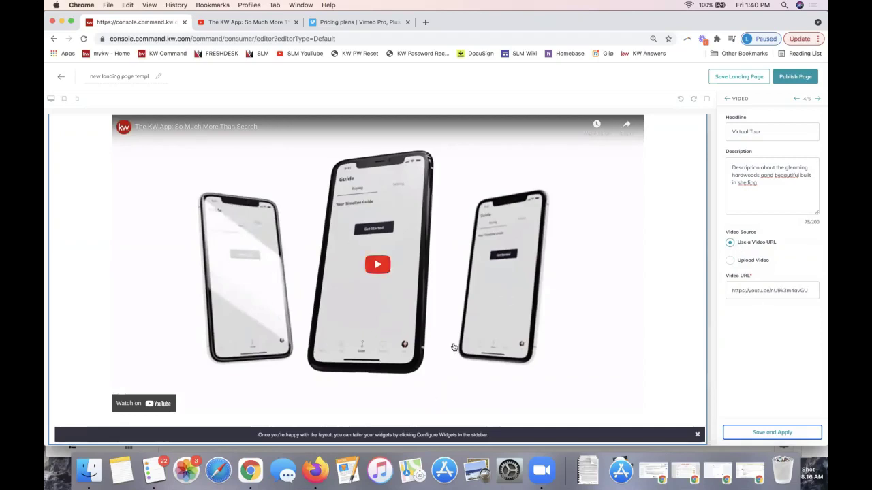
scroll(455, 348, "down", 3)
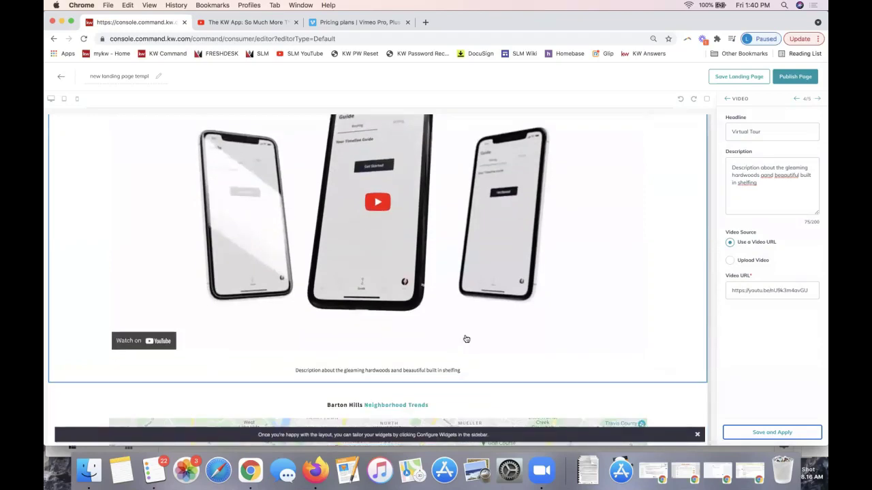
scroll(540, 305, "up", 3)
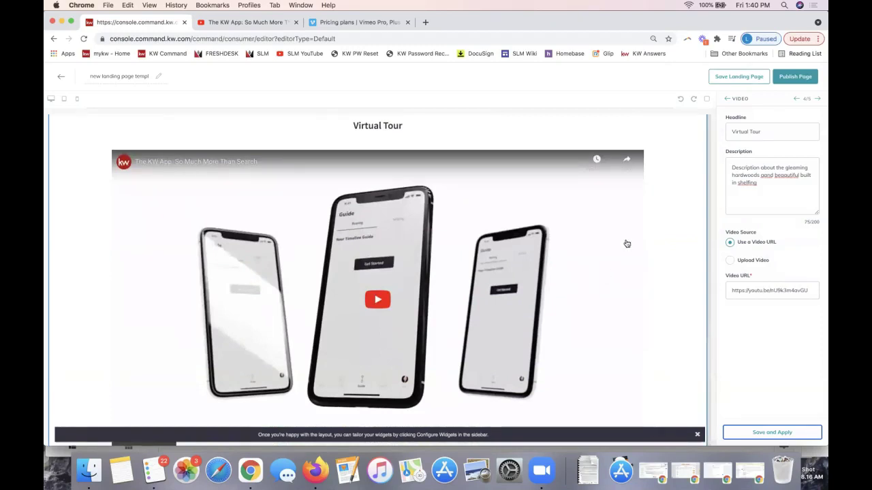
Advance to the New Market Snap widget and set its postal code to 28173.
left_click(819, 99)
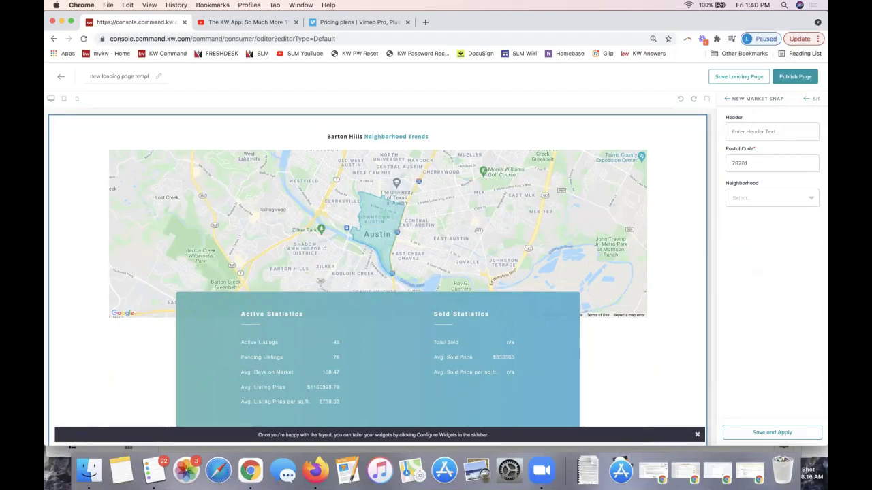
double_click(760, 164)
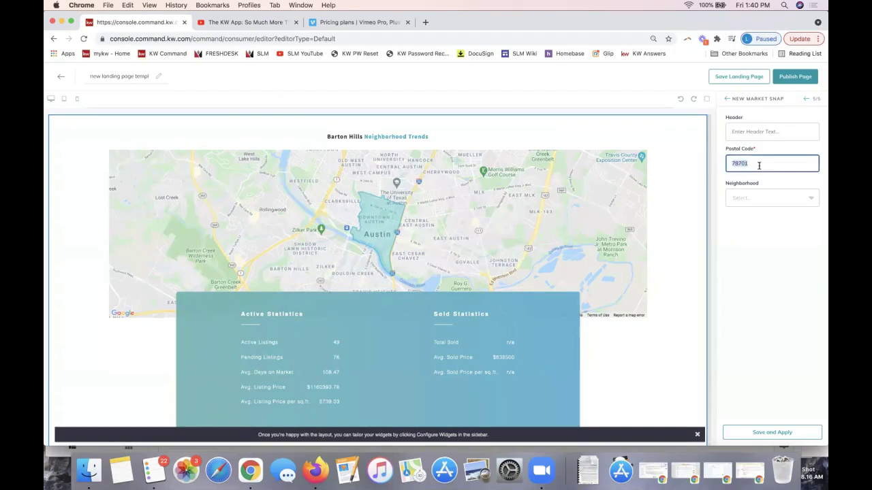
type("28173")
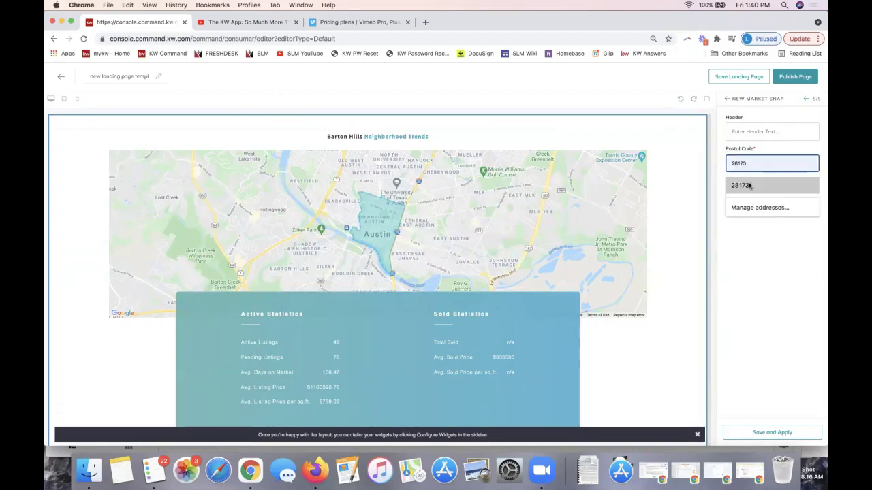
left_click(748, 185)
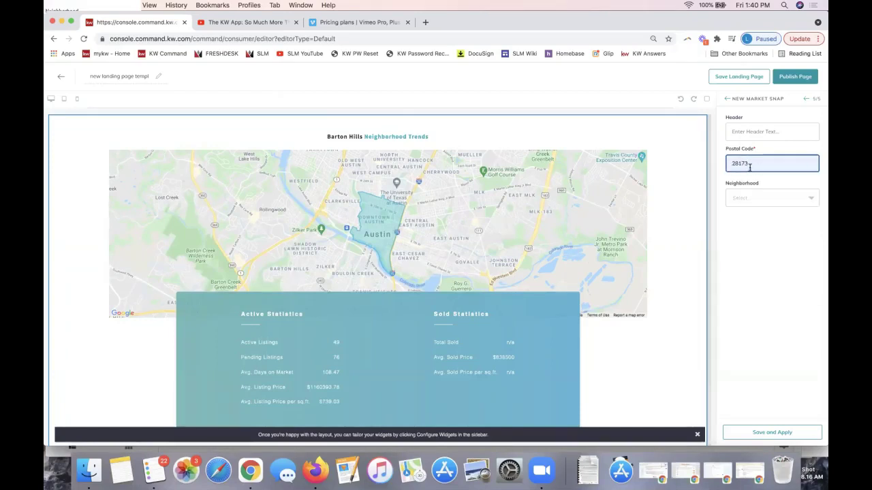
left_click(748, 164)
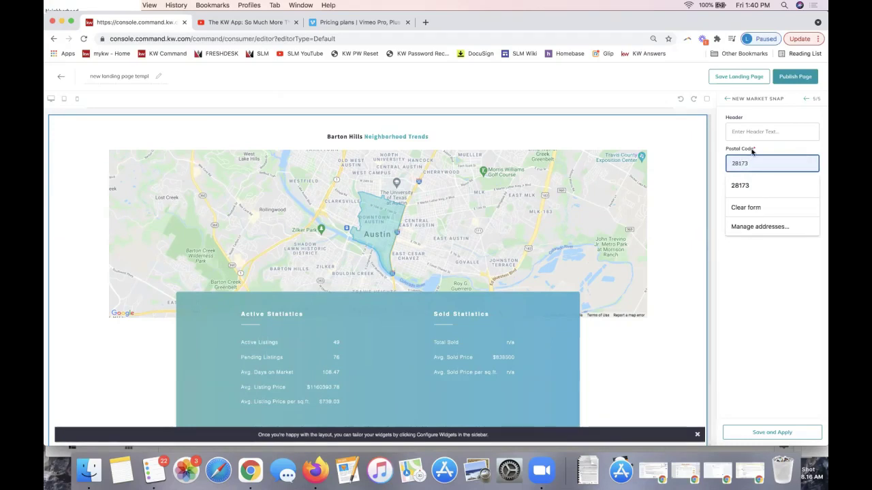
left_click(749, 186)
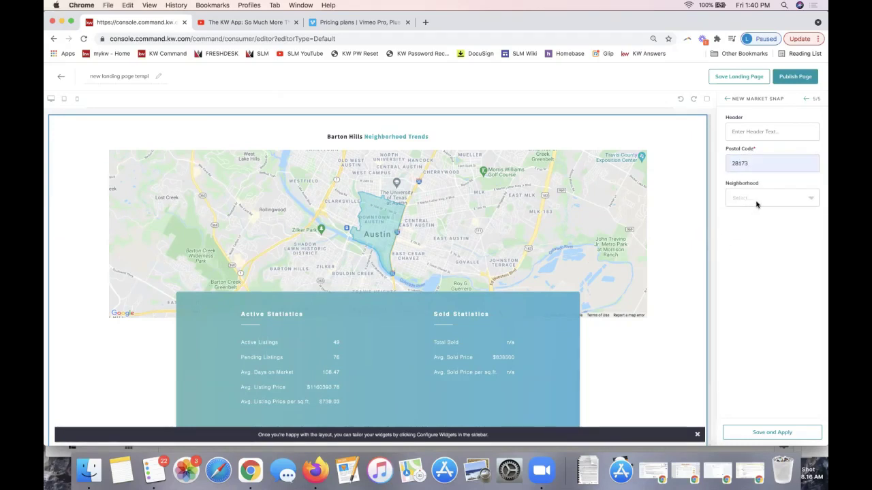
Choose Marvin Creek as the market snapshot's neighborhood.
left_click(756, 201)
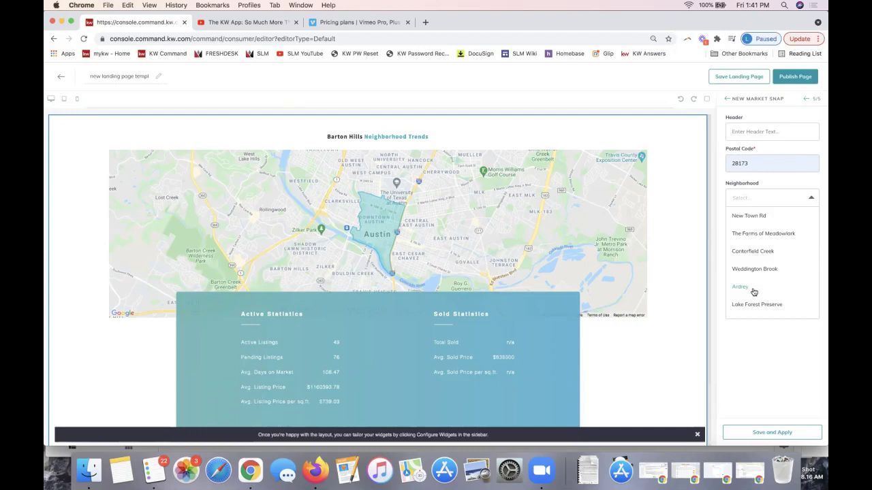
scroll(754, 292, "down", 3)
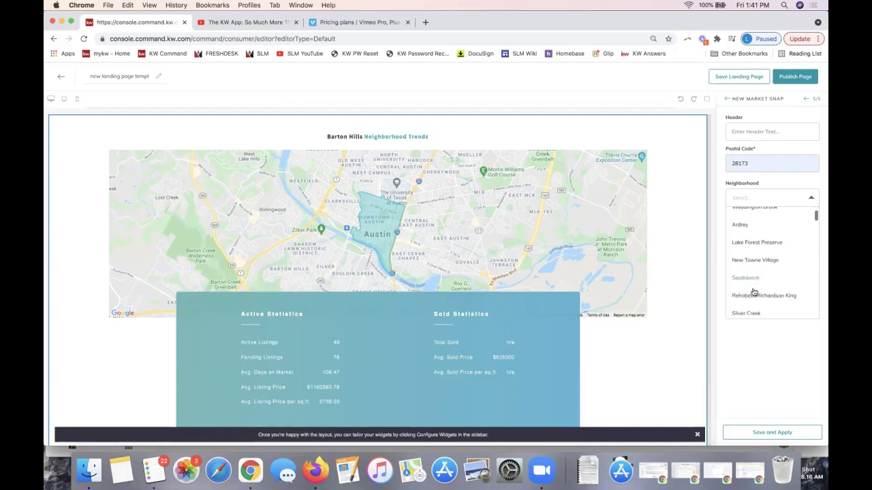
scroll(754, 292, "down", 5)
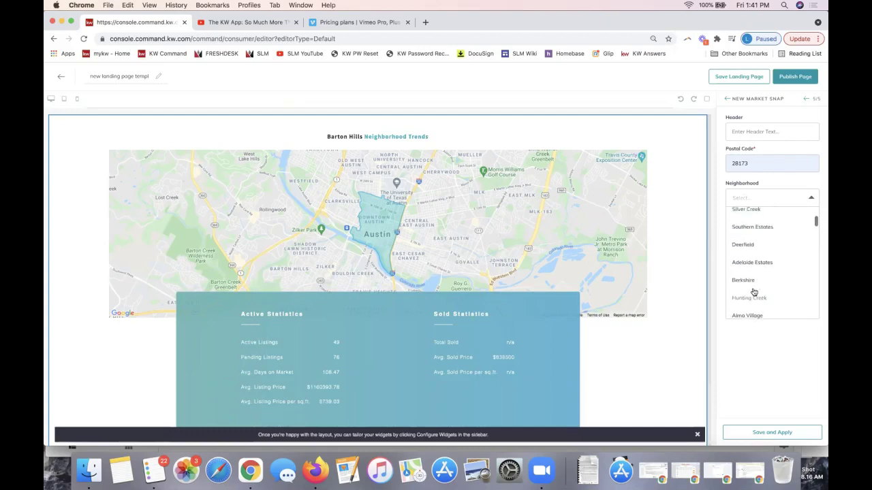
scroll(754, 292, "down", 2)
scroll(754, 292, "down", 2)
scroll(770, 257, "down", 2)
scroll(770, 256, "down", 4)
scroll(771, 256, "up", 4)
scroll(771, 257, "down", 3)
left_click(757, 249)
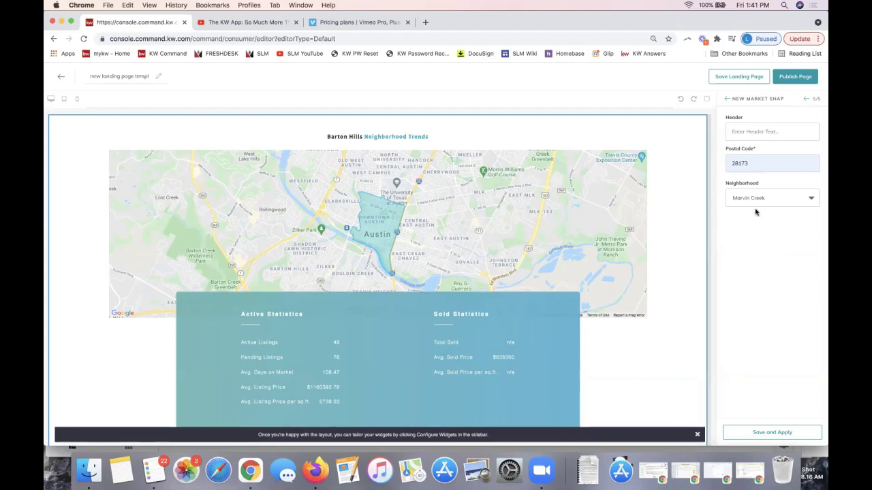
Save and apply the market snapshot settings, and check the Marvin Creek map and statistics in the page preview.
left_click(773, 433)
left_click(775, 432)
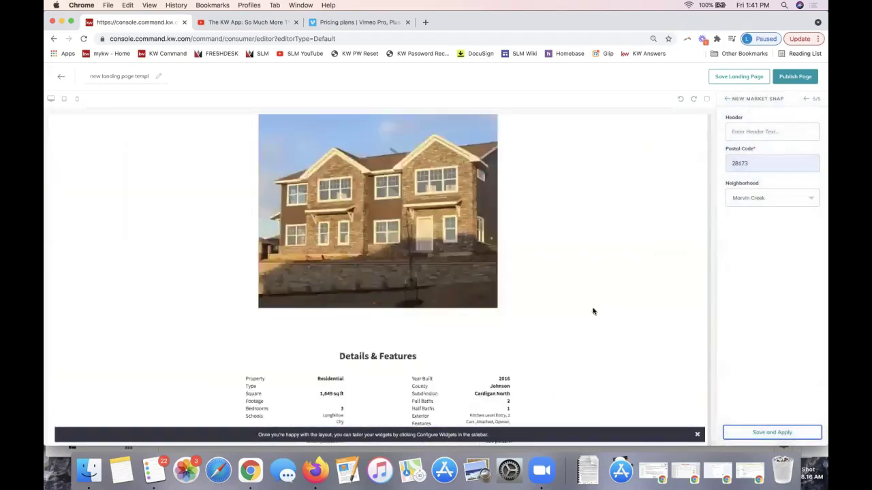
scroll(423, 234, "up", 1)
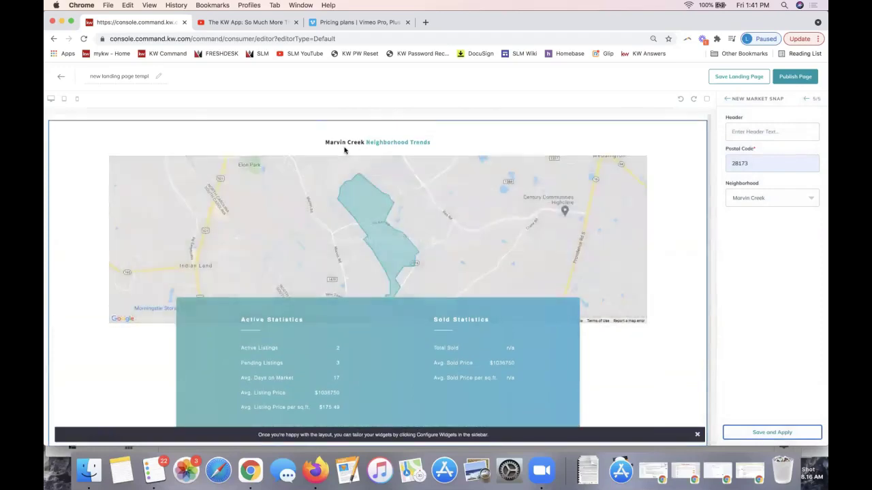
scroll(346, 153, "down", 1)
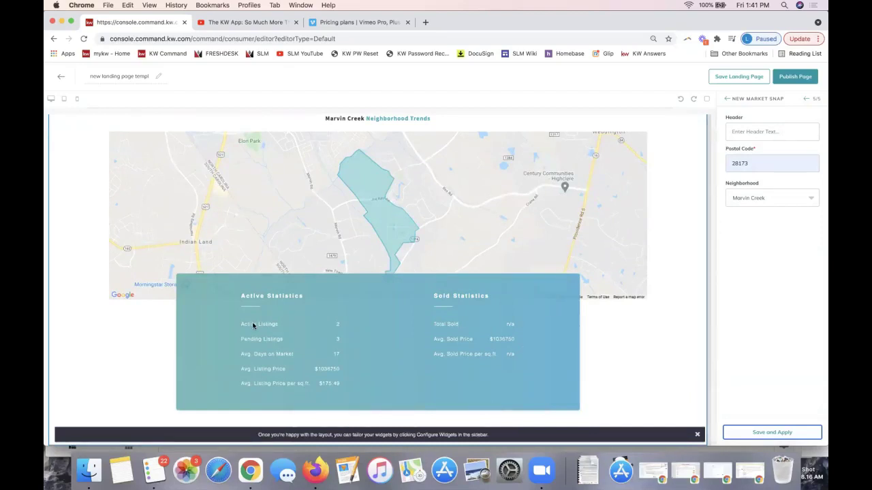
double_click(758, 161)
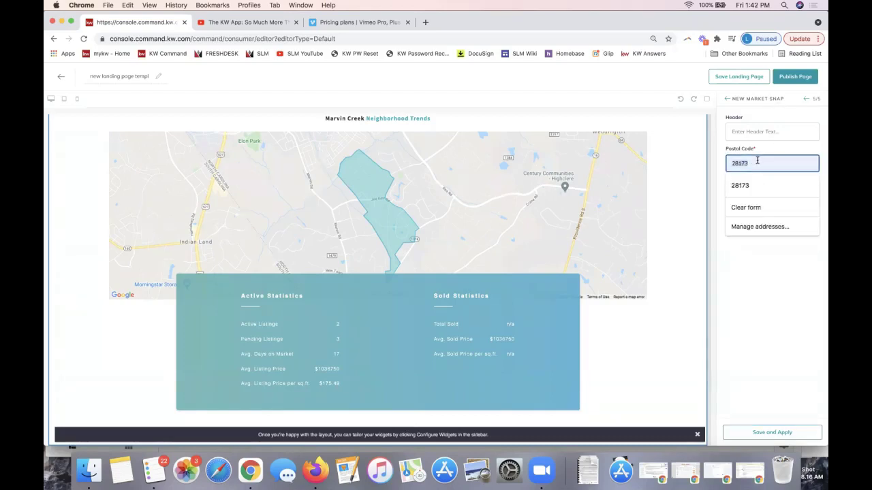
left_click(721, 164)
left_click(765, 198)
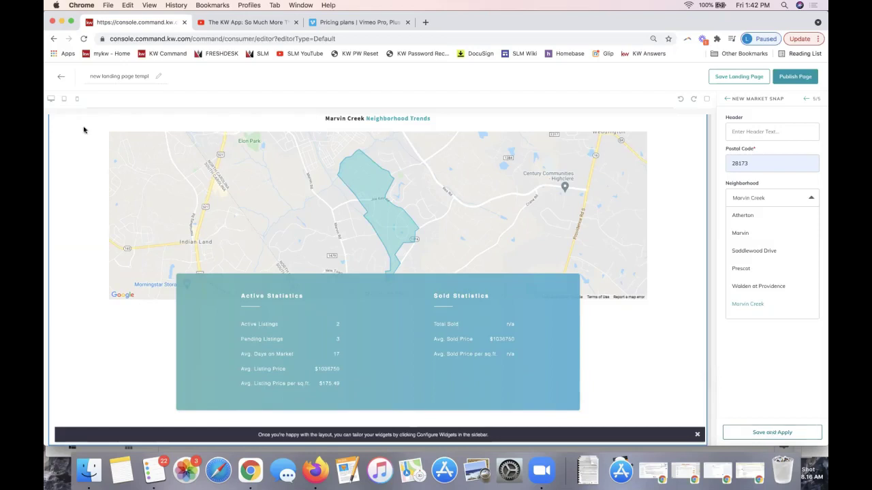
Rename the landing page as "Listed - 123 Main St.".
left_click(100, 77)
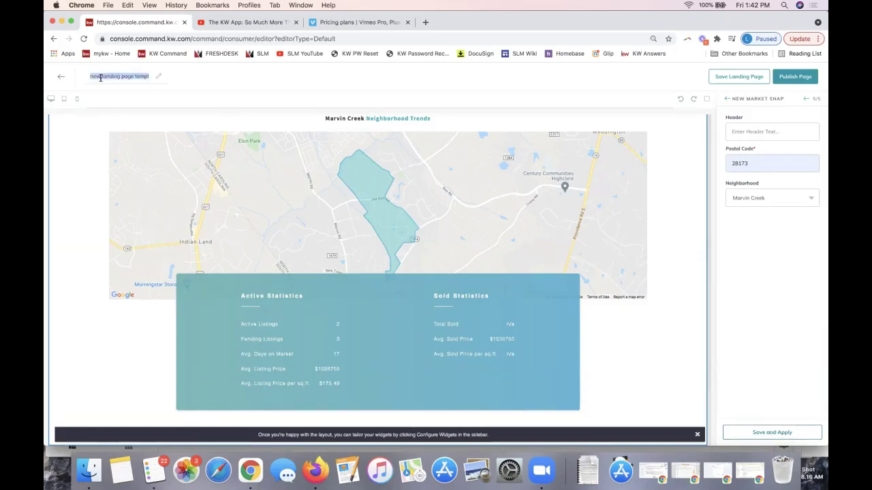
type("1")
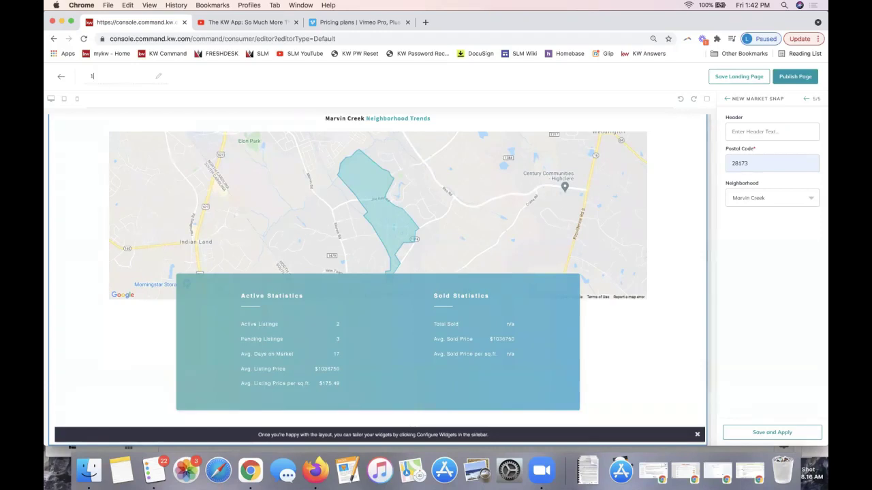
key("BackSpace")
type("1")
type("isted - 123 M")
type("ain S")
type("t.")
triple_click(110, 76)
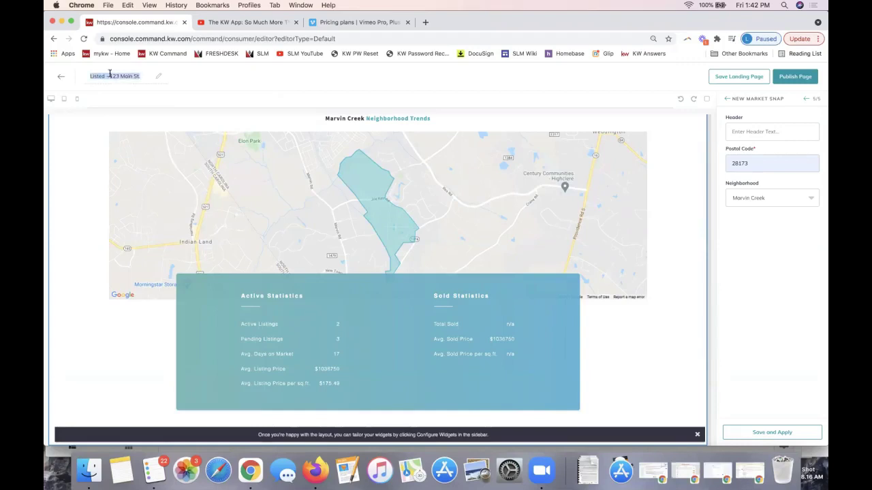
Publish the page as a landing page and show the list of landing pages.
left_click(795, 79)
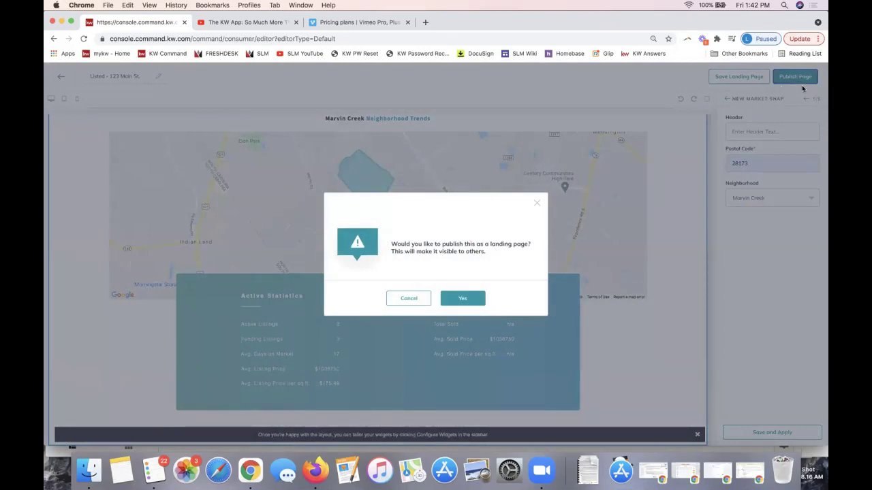
left_click(463, 299)
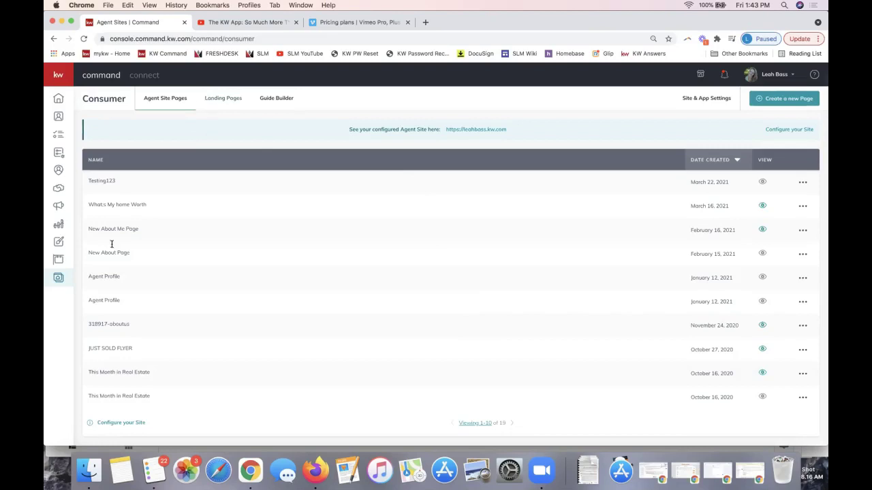
left_click(212, 101)
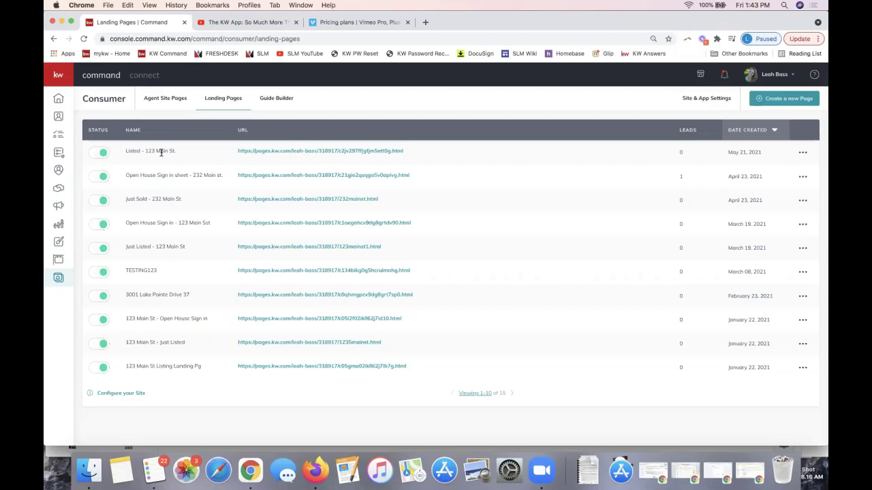
Open the published "Listed - 123 Main St." page and review its listing, video and neighborhood sections.
left_click(320, 153)
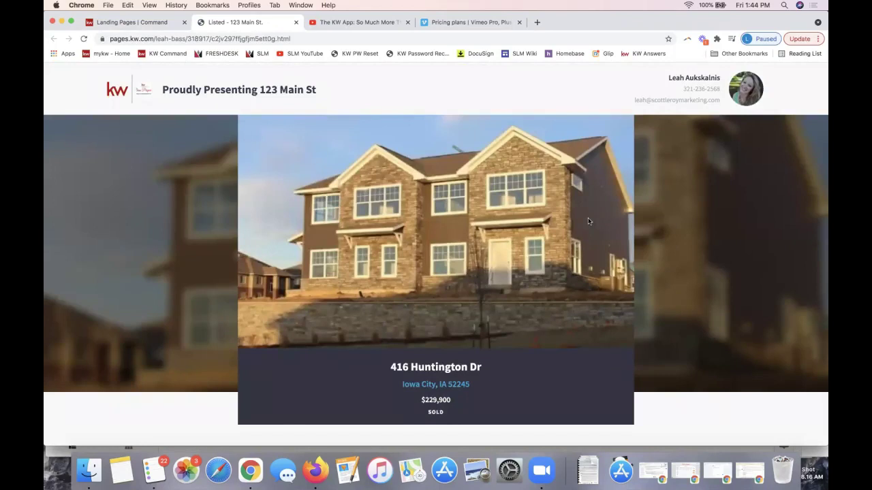
scroll(707, 202, "down", 5)
scroll(707, 202, "down", 15)
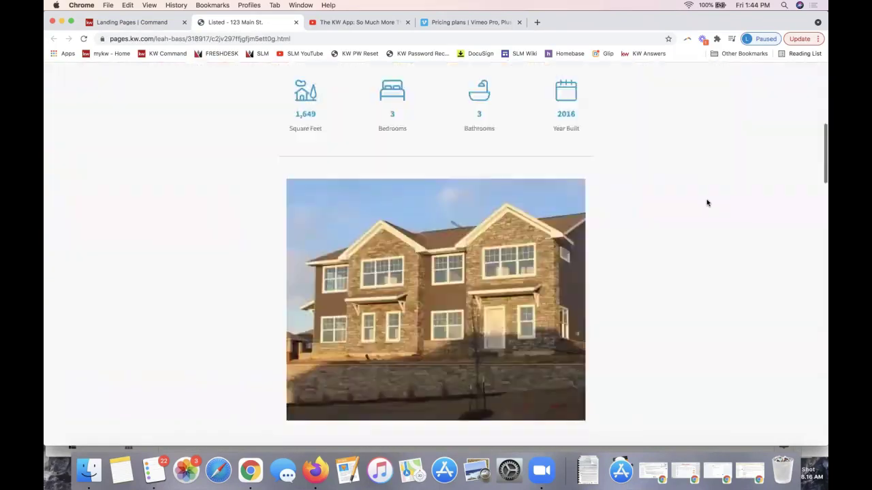
scroll(707, 205, "down", 15)
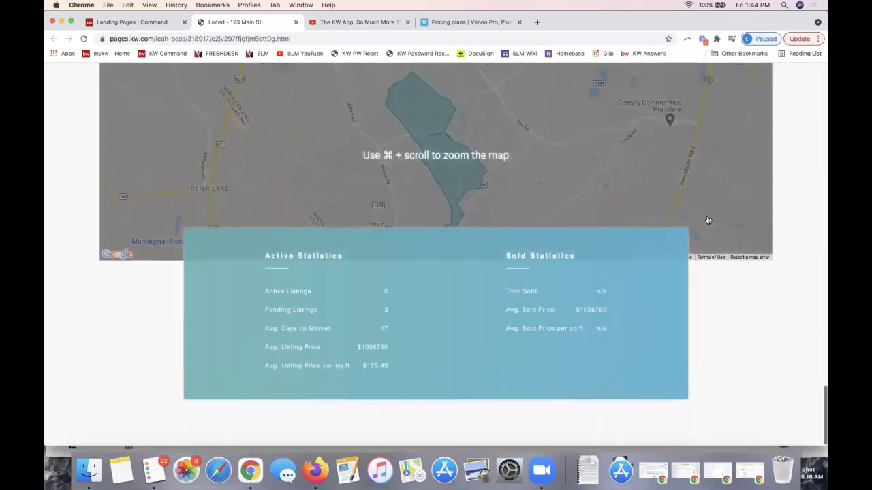
scroll(709, 220, "up", 5)
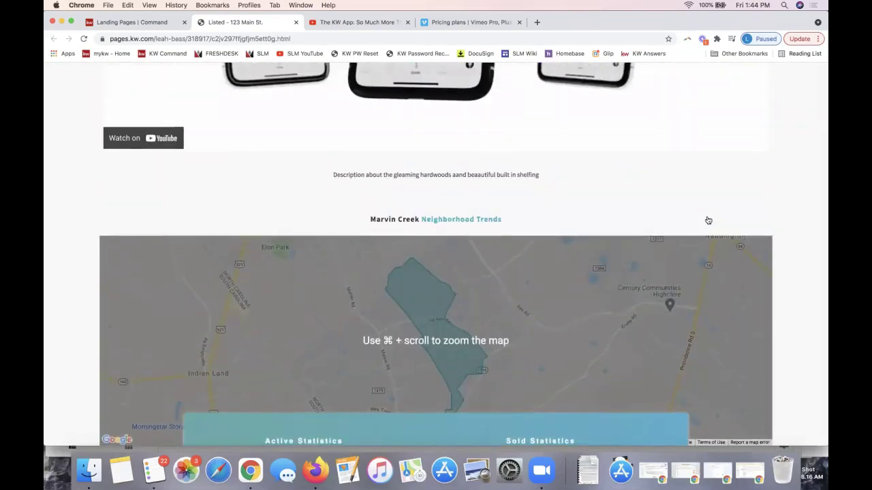
scroll(708, 220, "up", 15)
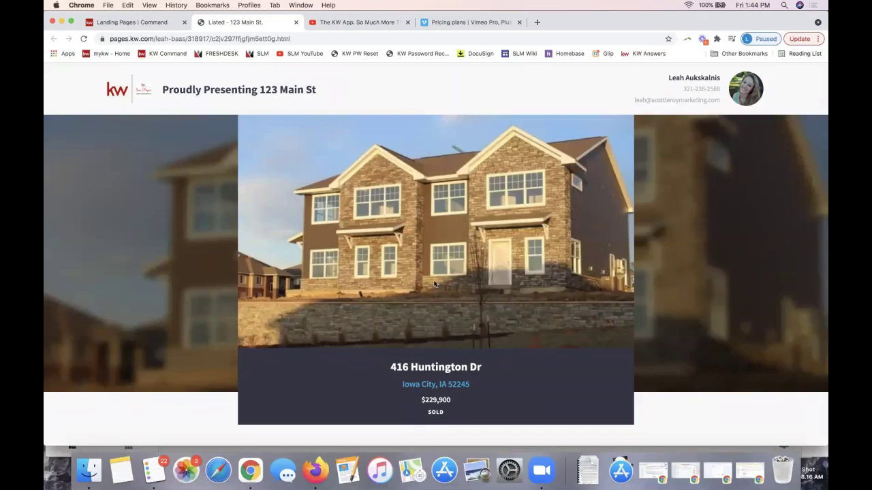
scroll(423, 259, "down", 4)
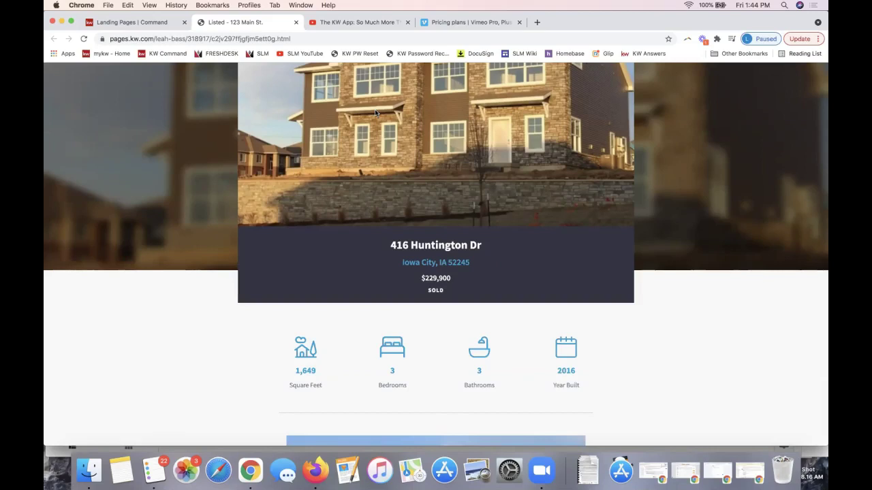
Change the custom URL ending of the "Listed - 123 Main St." landing page to 123mainst2.
left_click(148, 25)
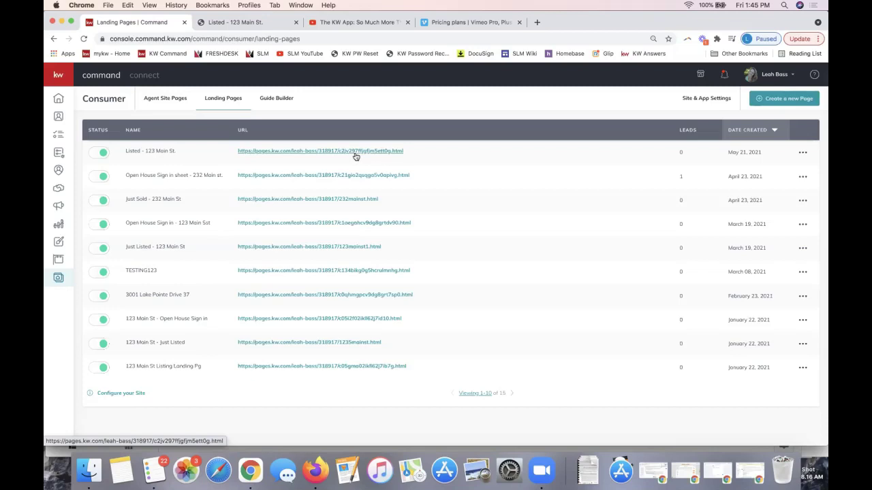
left_click(803, 152)
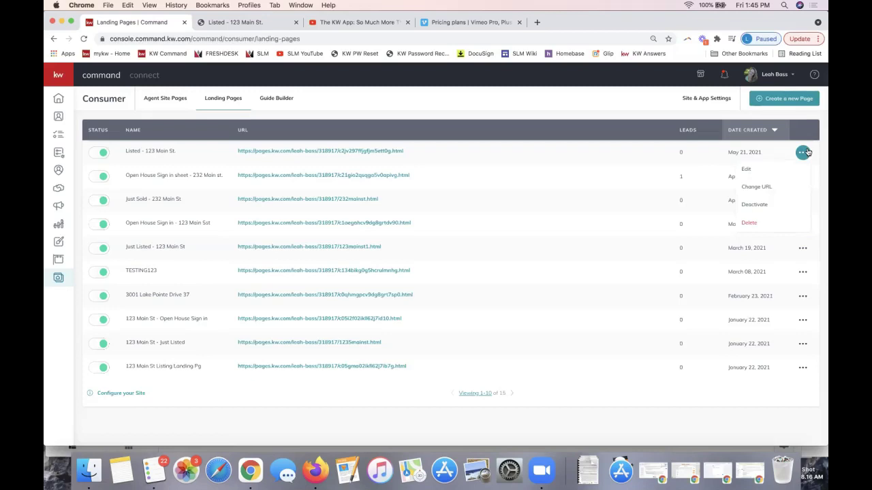
left_click(763, 192)
left_click_drag(423, 240, 557, 238)
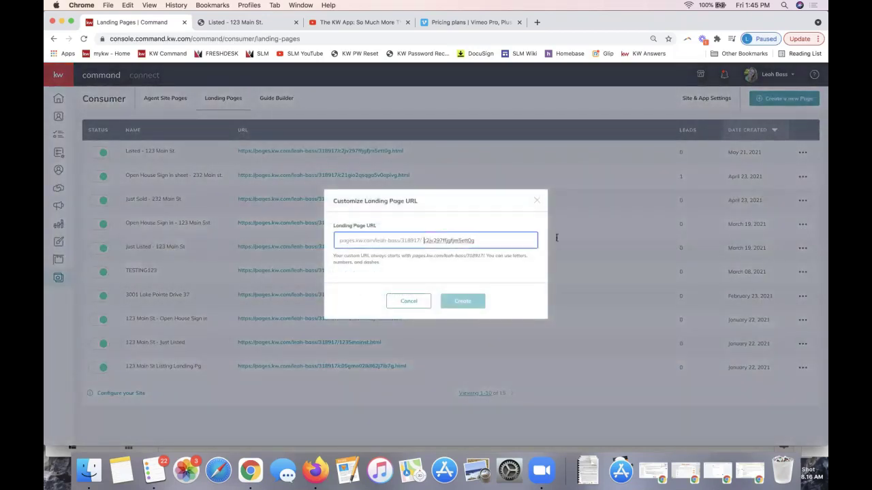
key("BackSpace")
type("123")
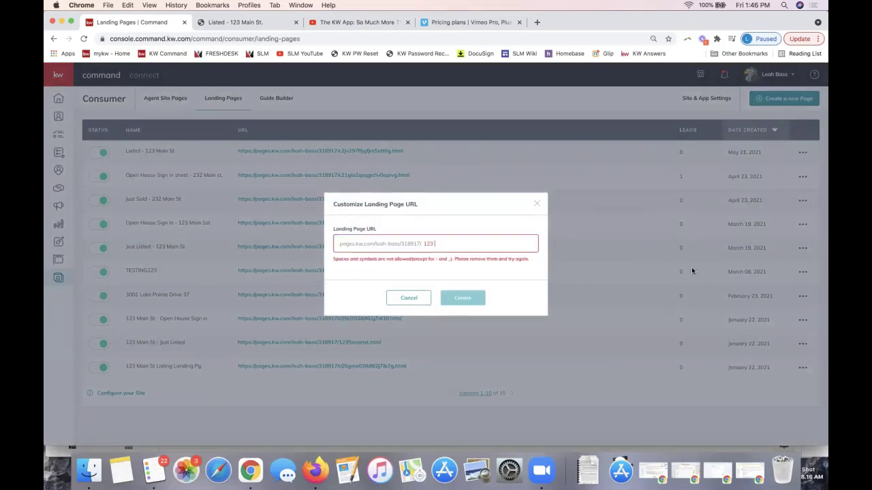
type("m")
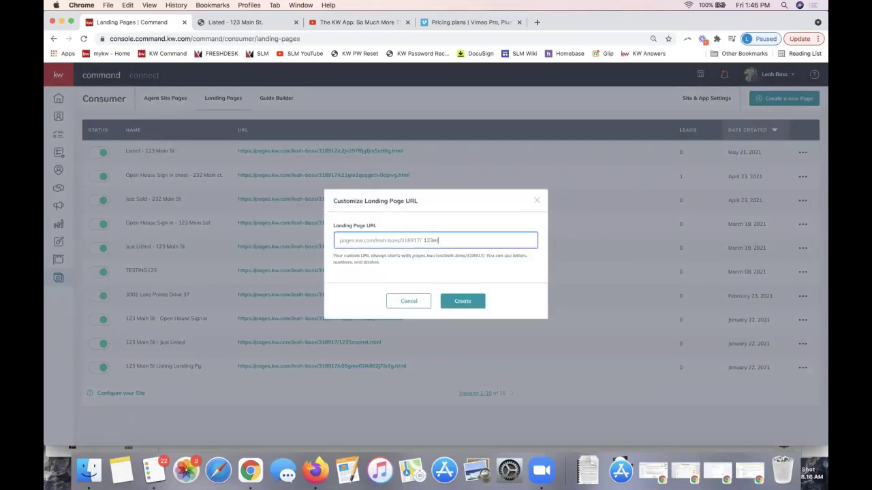
type("ainst2")
left_click(478, 304)
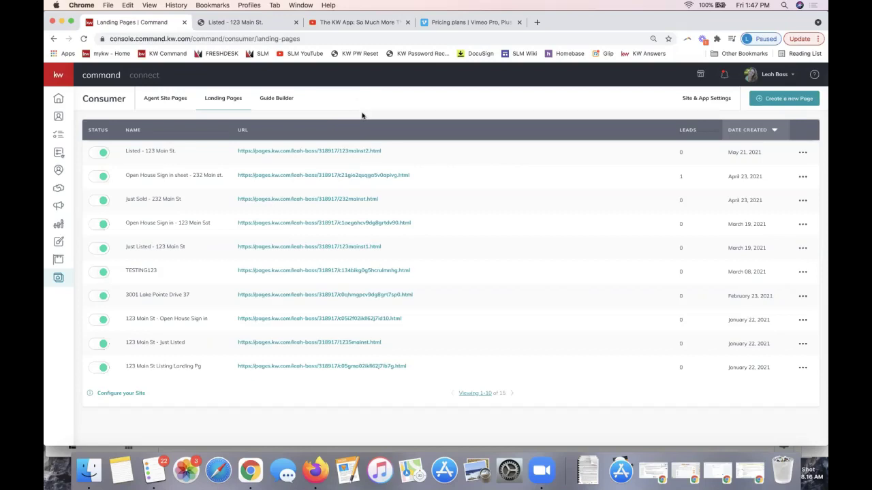
Examine the private showing contact form, virtual tour video and listing map on the live landing page.
left_click(250, 22)
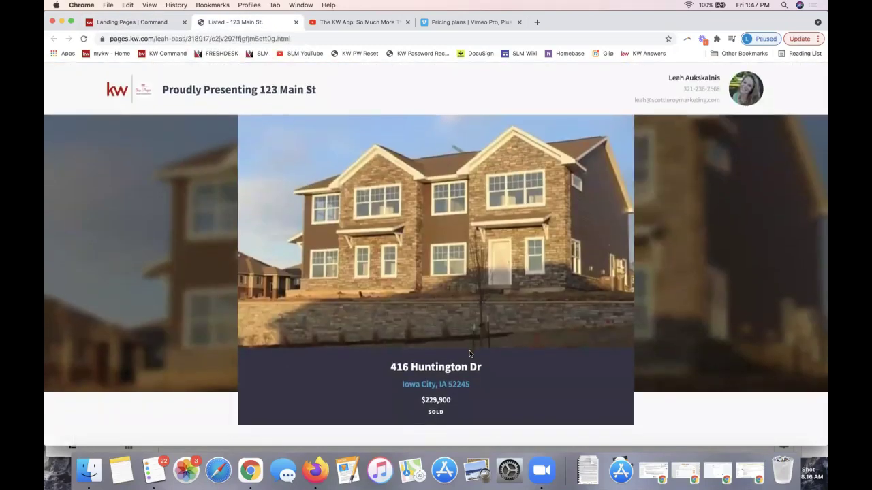
scroll(470, 354, "down", 15)
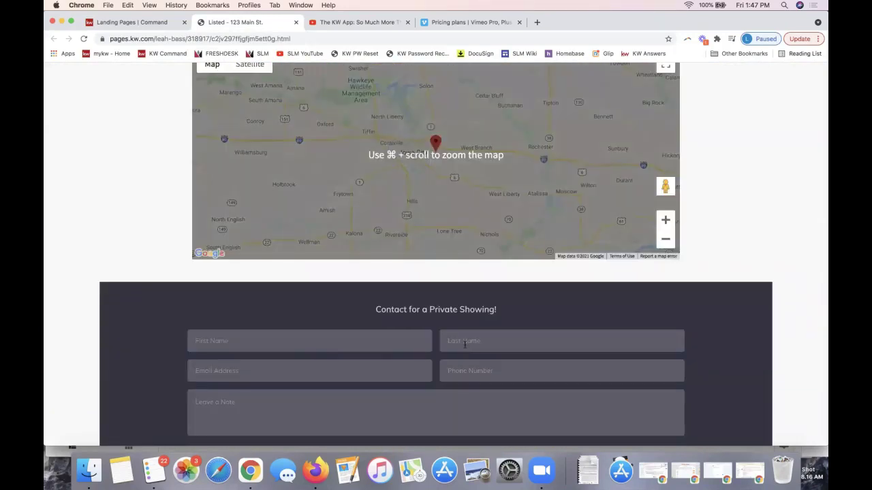
scroll(464, 345, "down", 4)
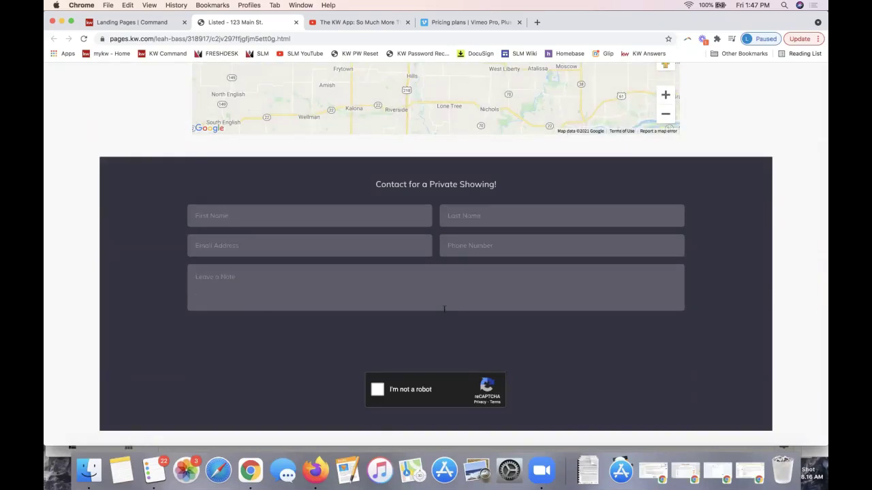
scroll(444, 310, "down", 2)
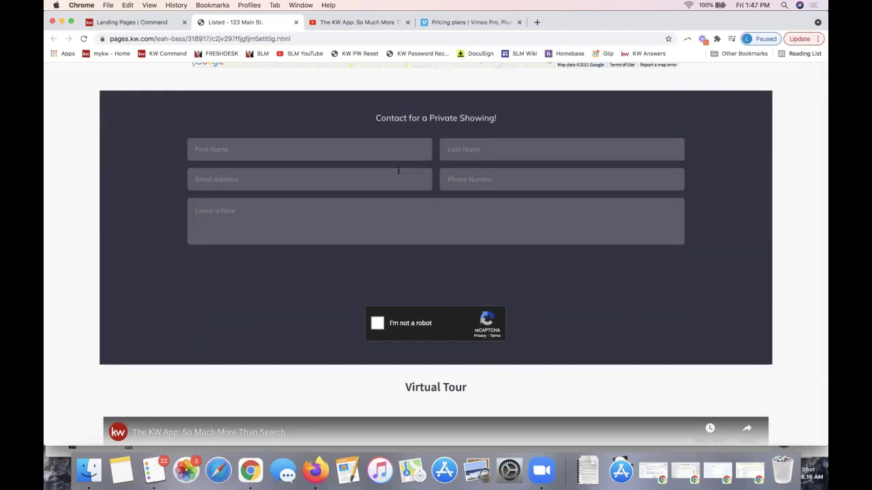
scroll(398, 170, "down", 3)
scroll(592, 318, "down", 8)
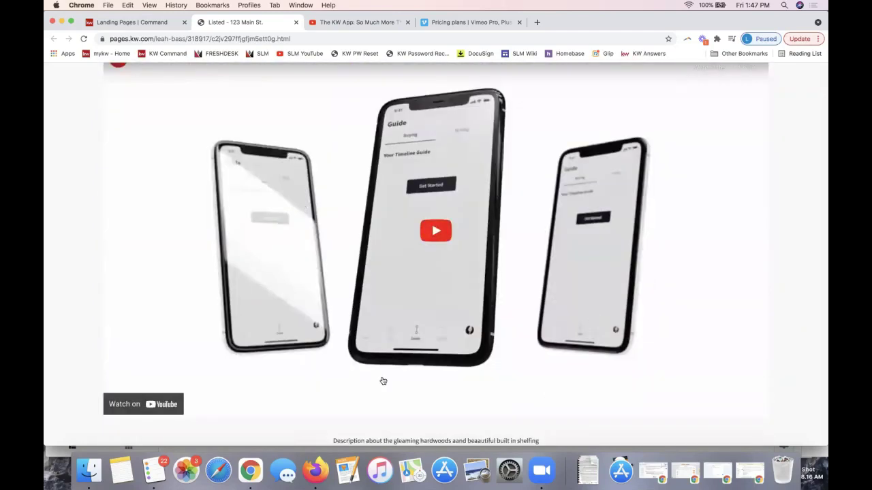
scroll(418, 292, "up", 10)
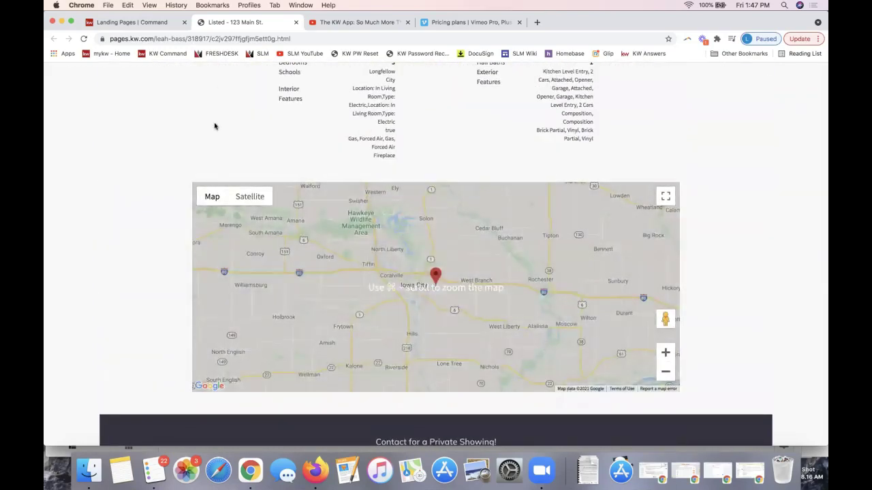
Check the new landing page's link in the list, and search Google for "qr code creater" in a new browser tab.
left_click(129, 24)
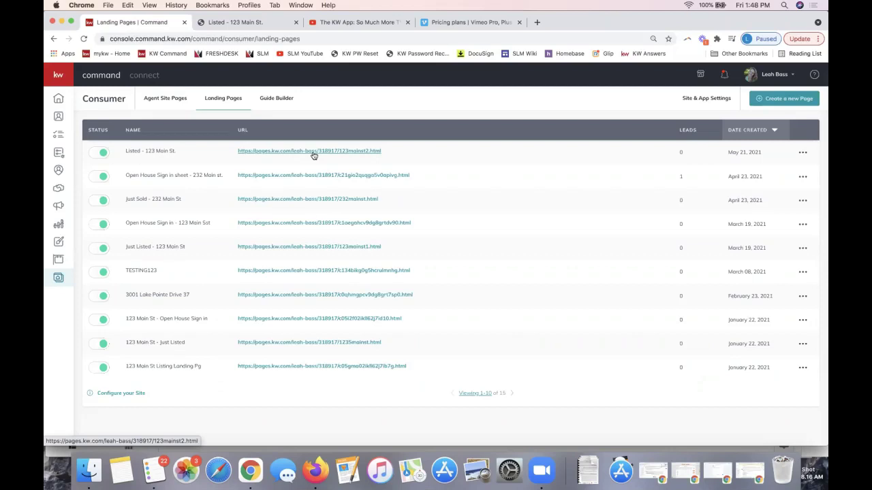
left_click(537, 24)
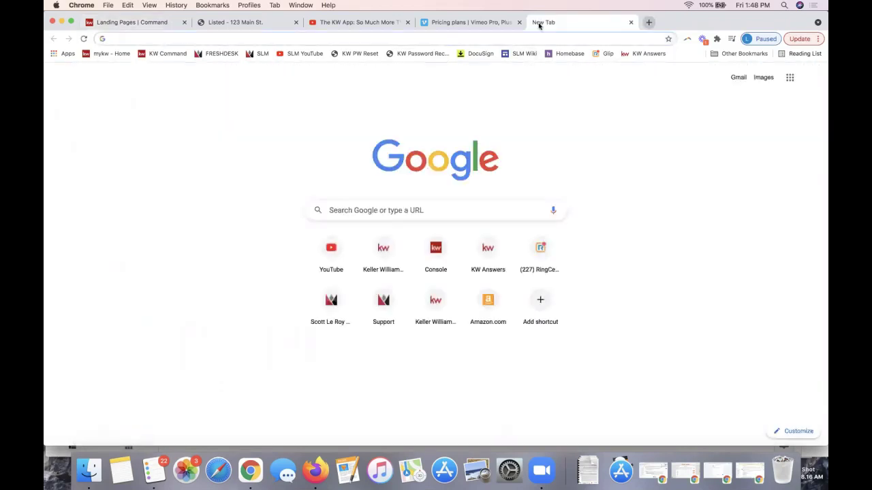
type("qr code ")
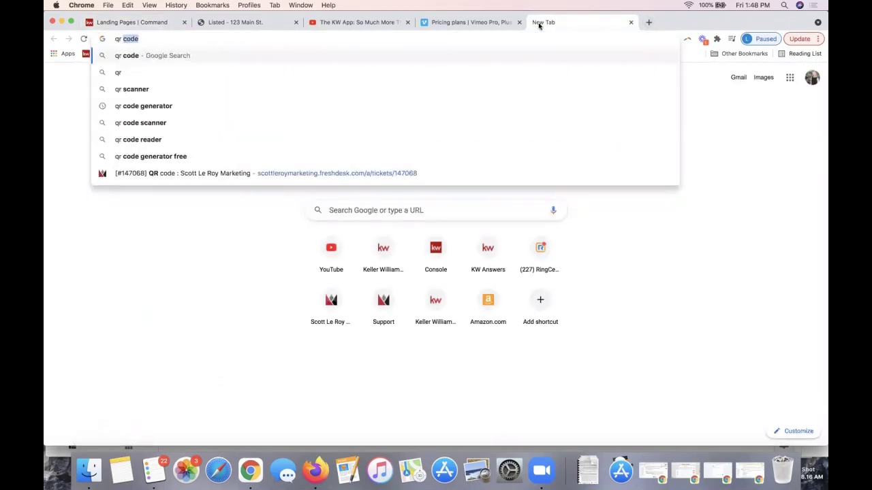
type("creater")
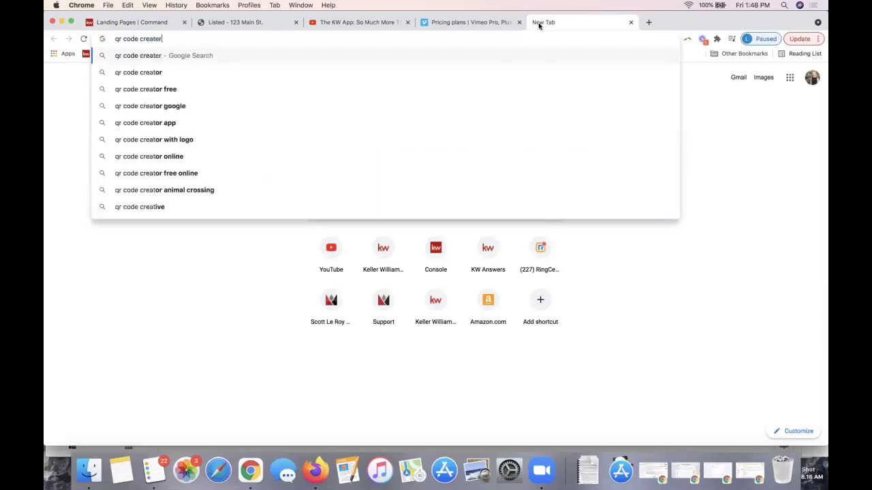
key("Return")
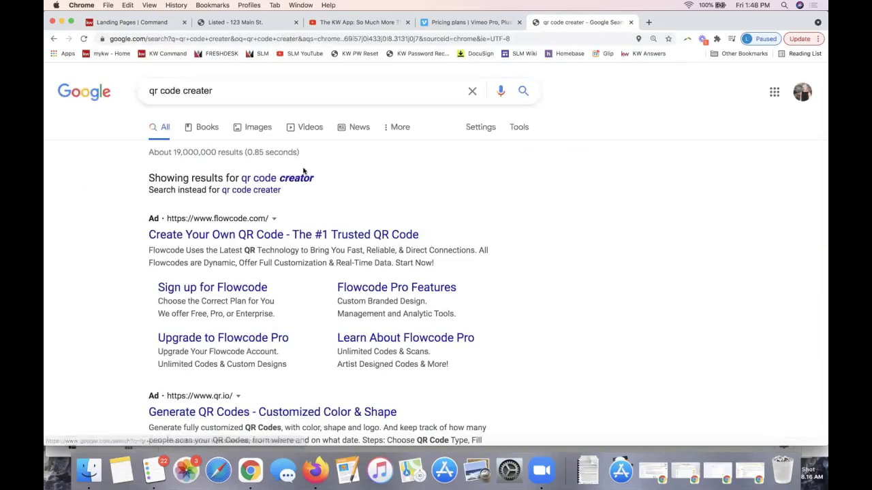
scroll(305, 173, "down", 5)
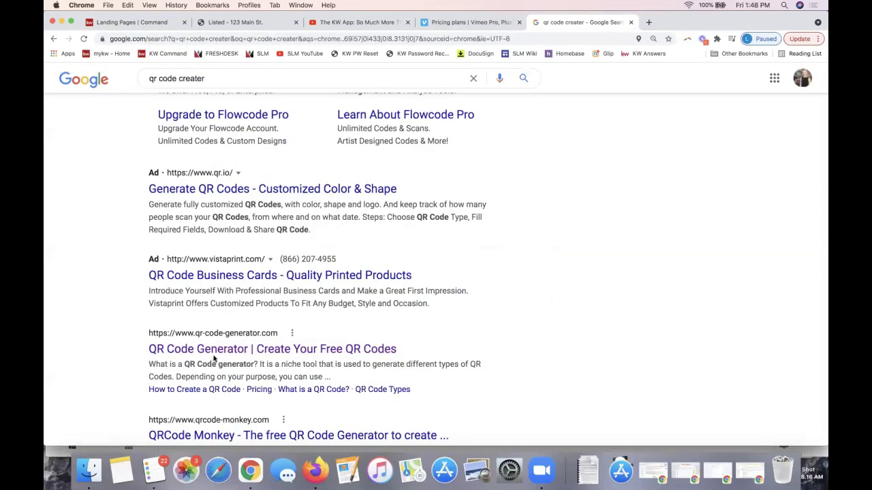
Open the QR Code Generator website from the search results to check its address, and close its tab.
left_click(231, 353)
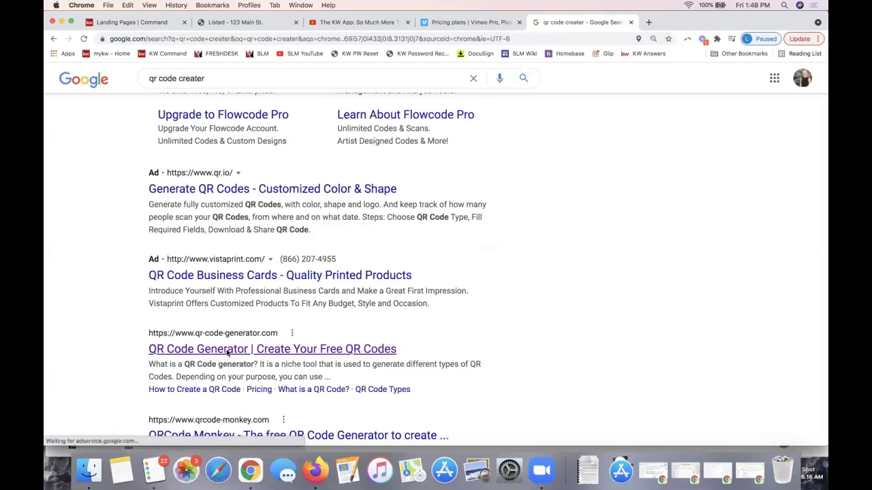
left_click(166, 39)
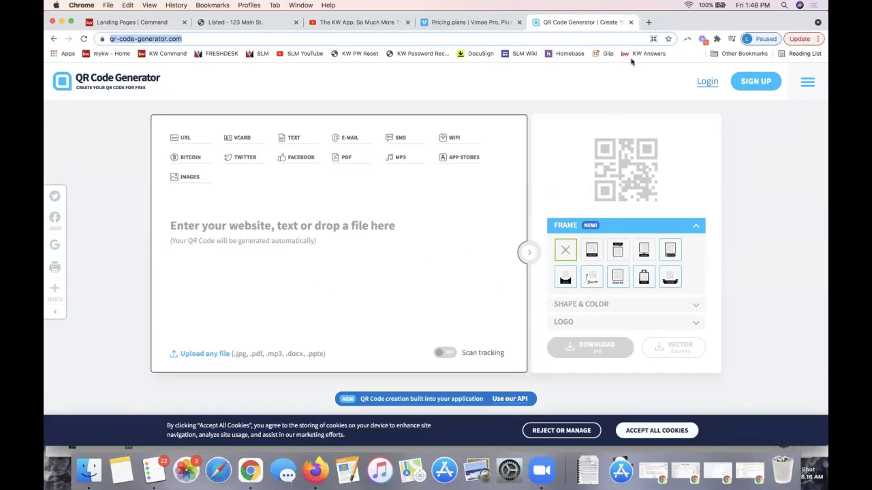
left_click(631, 23)
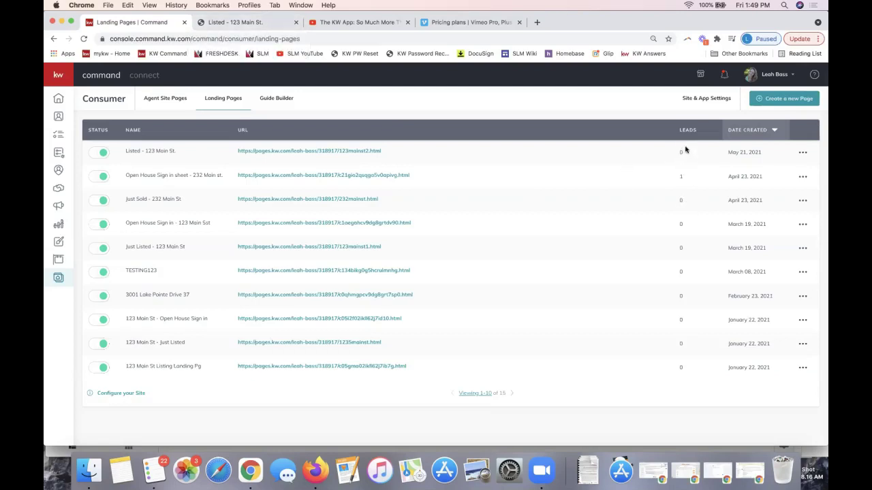
Check the lead count for the "Open House Sign in sheet - 232 Main st." page, and review the notifications from the Contacts page.
double_click(680, 178)
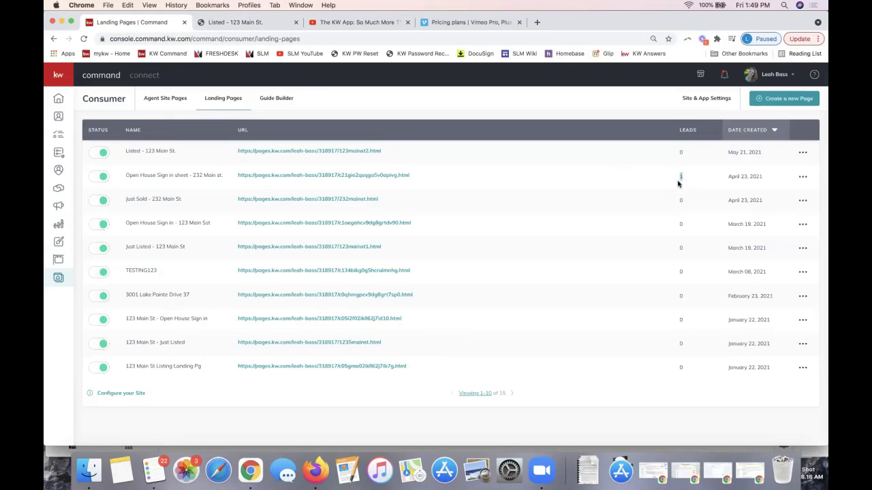
left_click(59, 118)
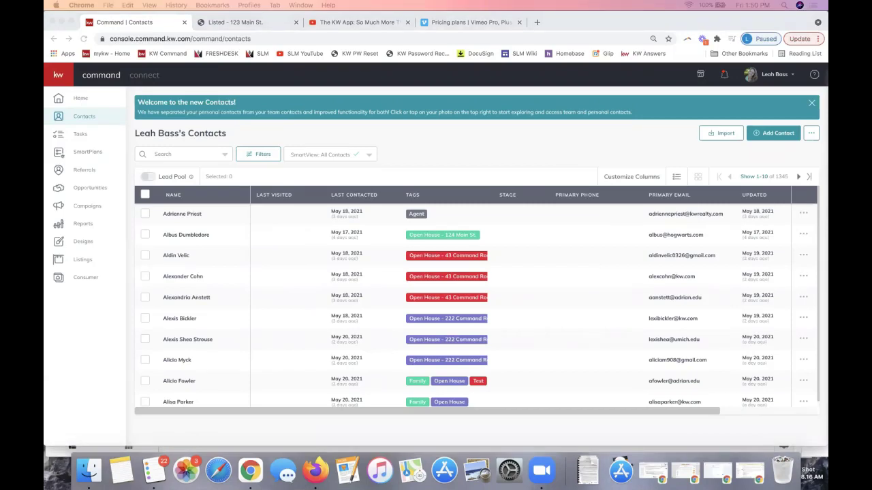
left_click(614, 139)
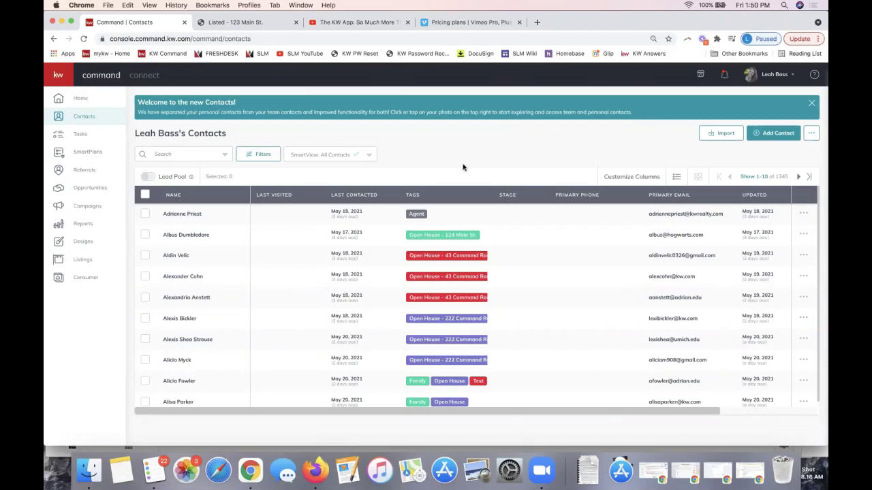
left_click(57, 78)
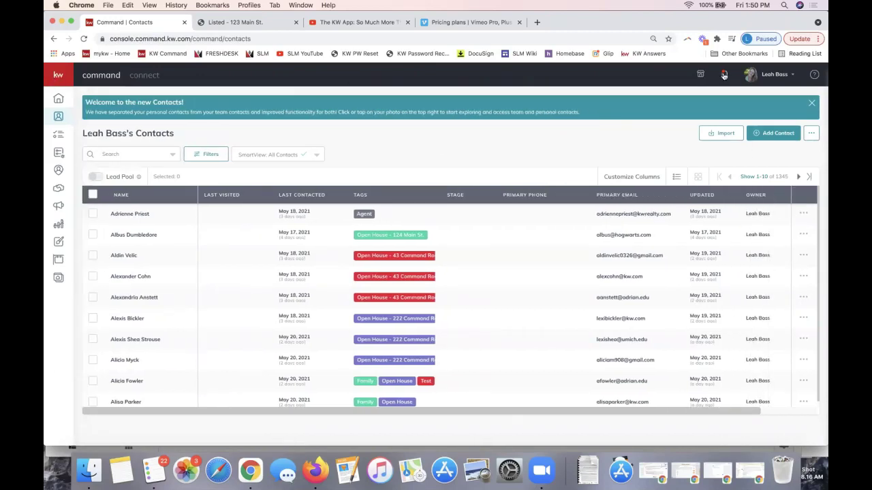
left_click(724, 74)
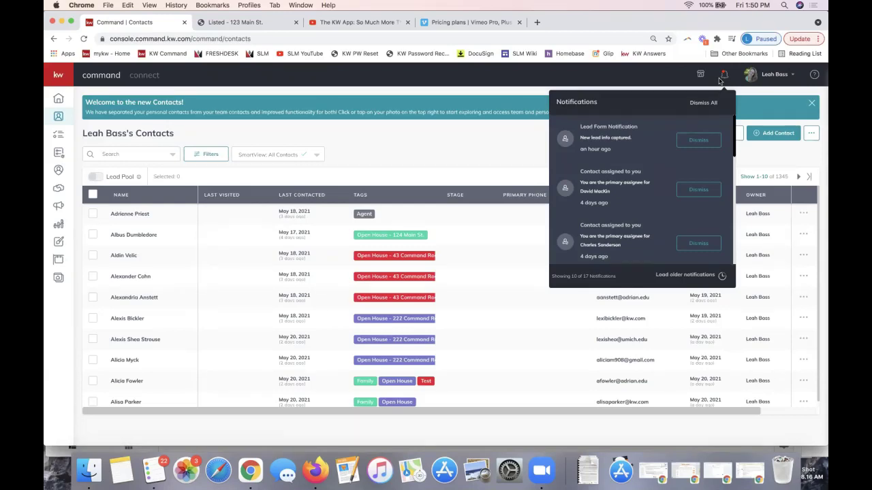
left_click(378, 157)
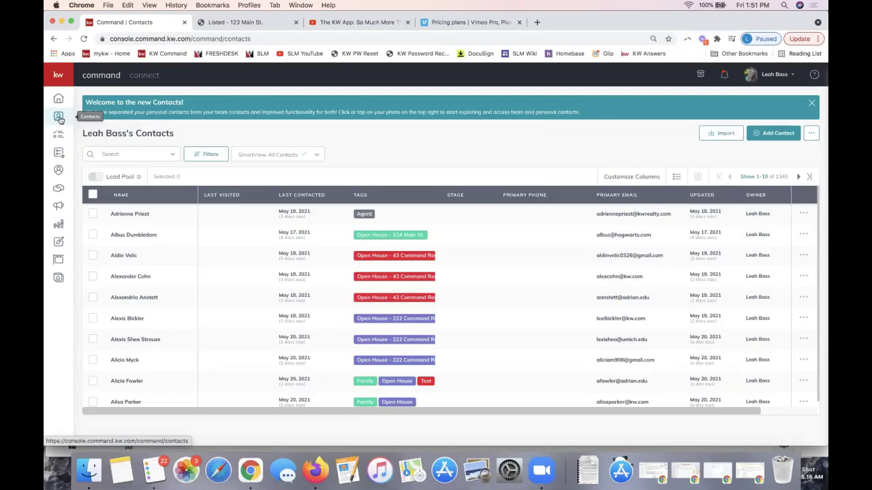
Filter the contacts list to Leads Only, and recheck the filter settings.
left_click(212, 154)
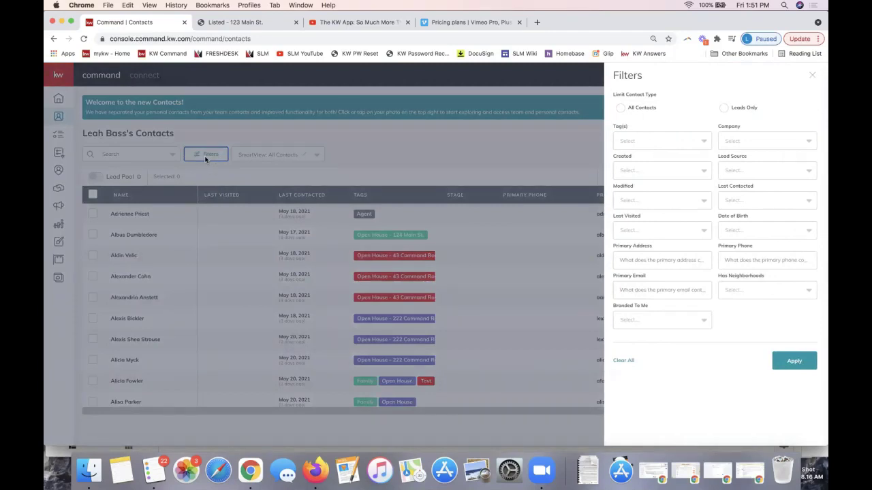
left_click(724, 110)
left_click(752, 173)
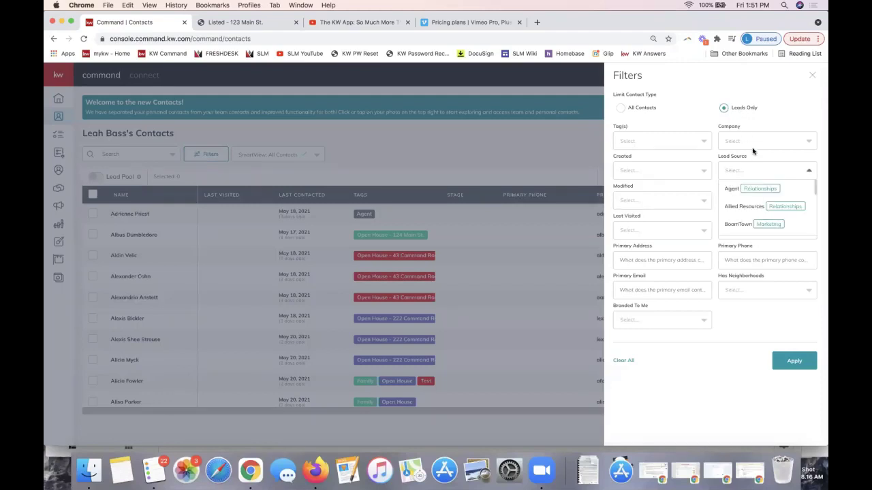
left_click(756, 108)
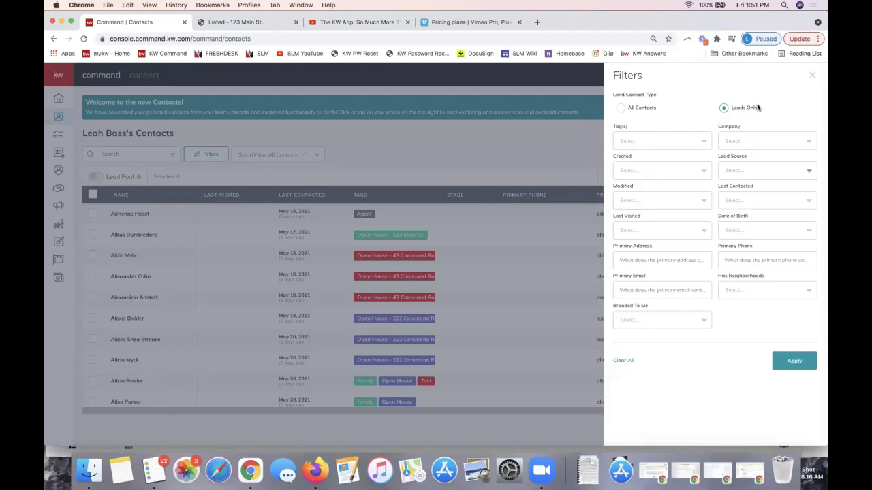
left_click(794, 362)
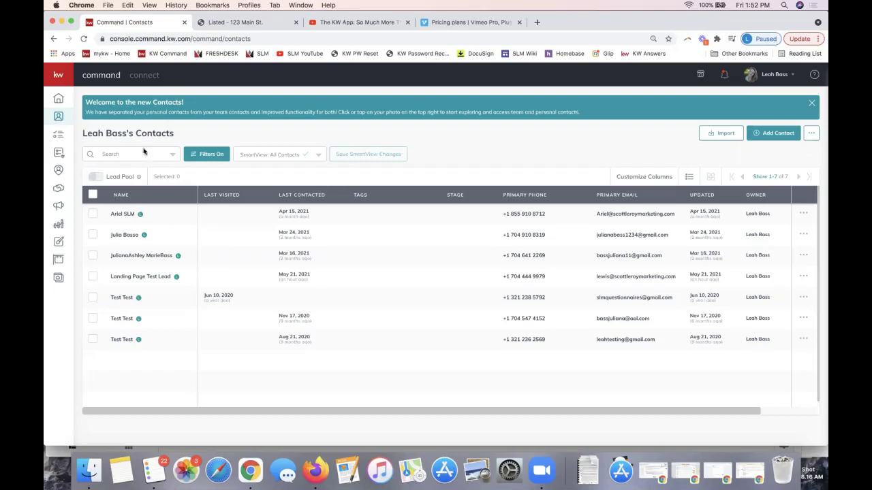
left_click(200, 157)
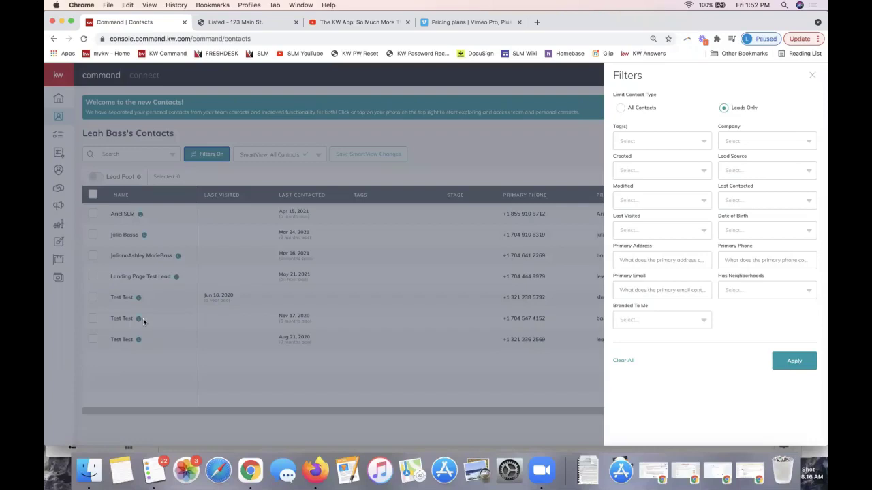
left_click(213, 132)
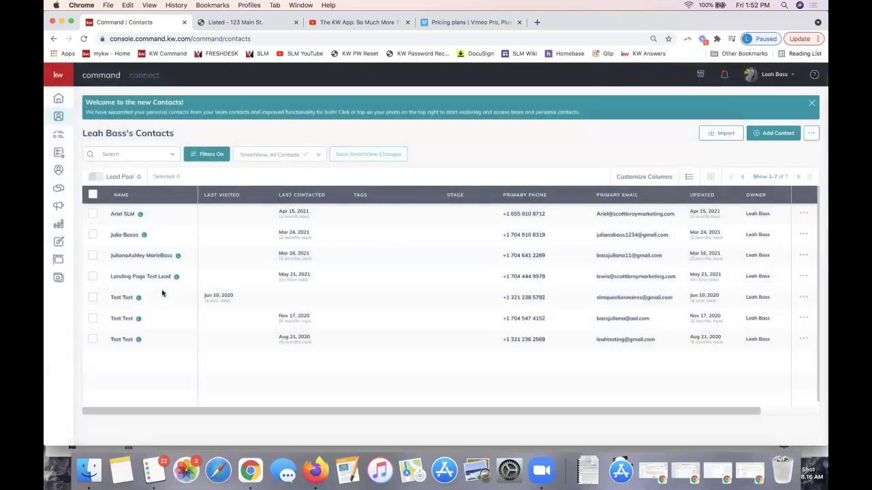
Save the filtered contacts list as a new SmartView named "All Leads".
left_click(287, 156)
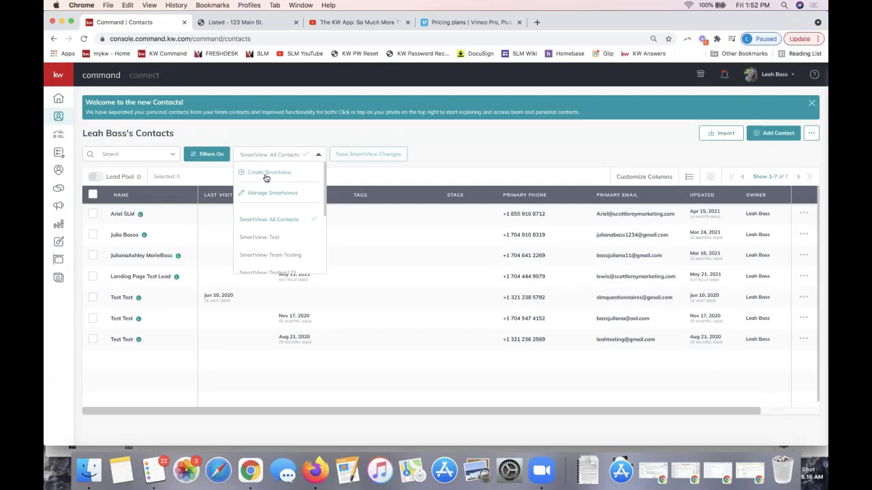
left_click(266, 174)
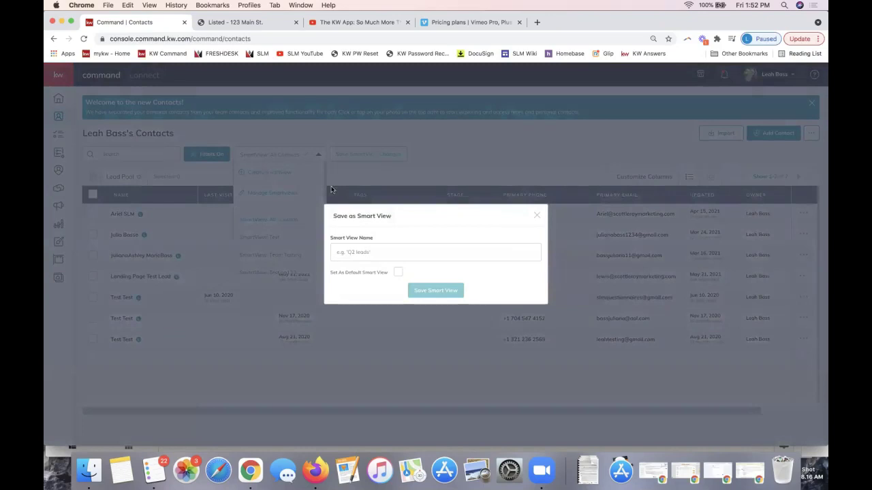
left_click(405, 249)
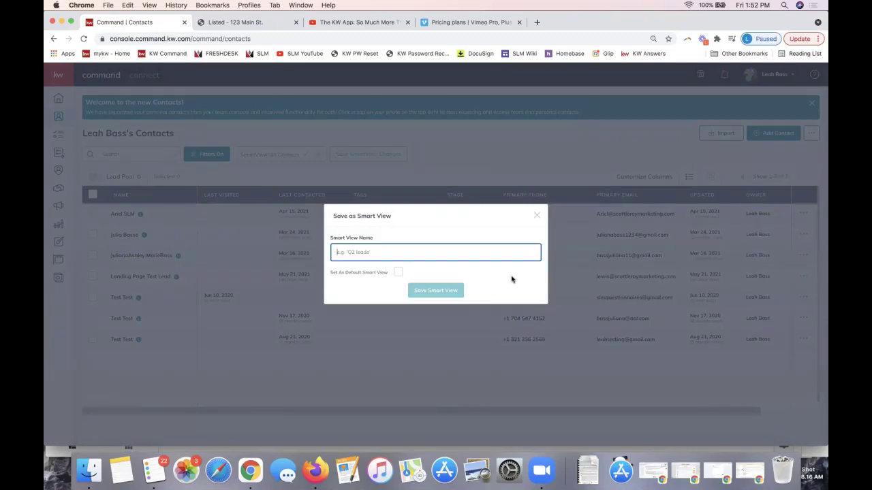
type("All Leads")
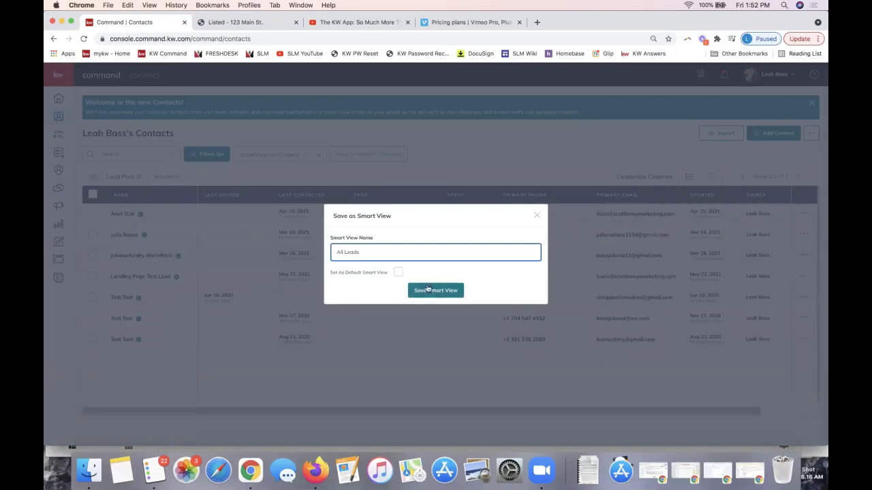
left_click(425, 294)
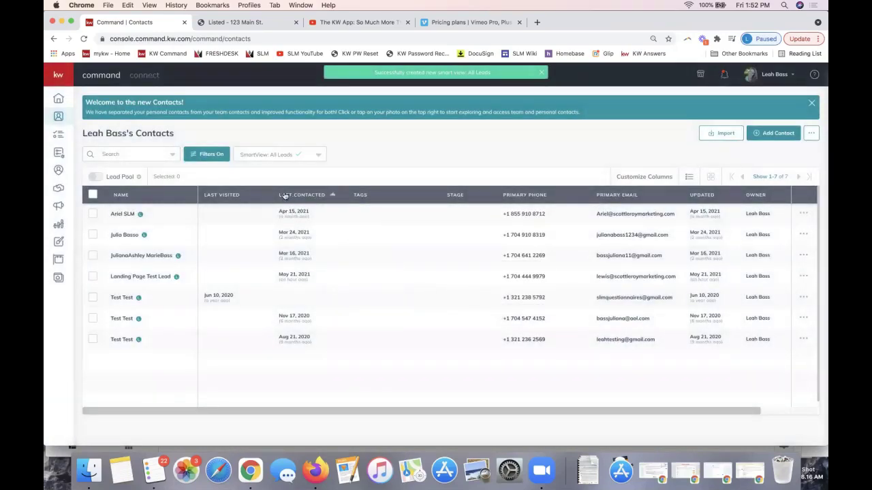
Switch the contacts list to the All Contacts SmartView and back to All Leads.
left_click(265, 161)
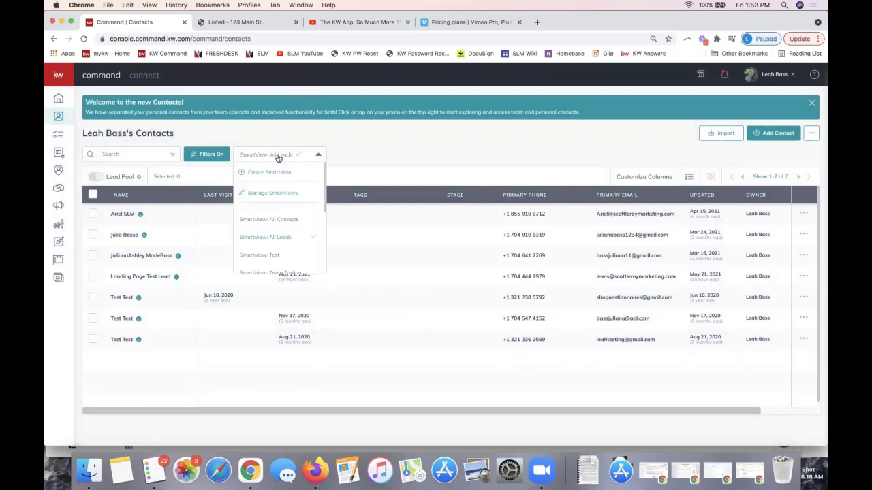
left_click(294, 216)
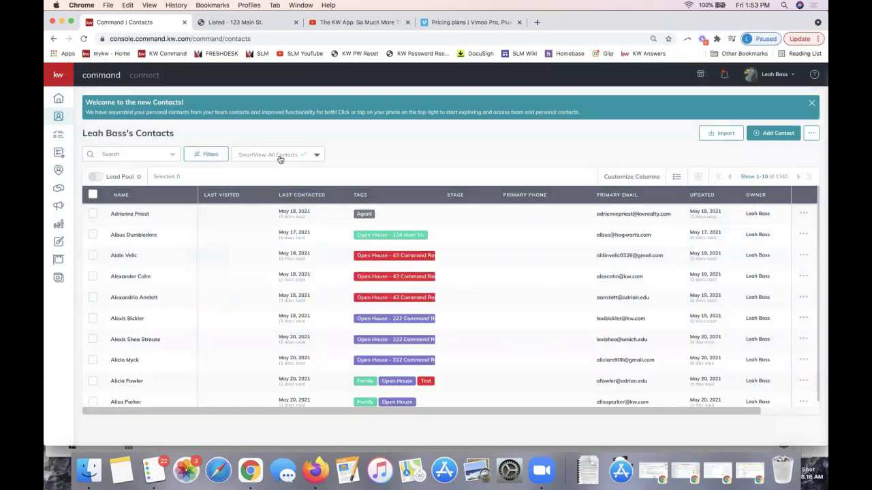
left_click(279, 156)
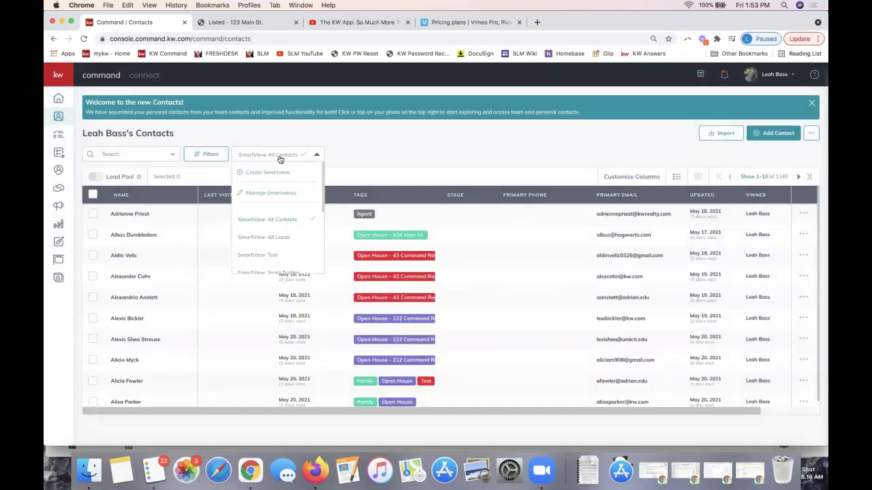
left_click(282, 236)
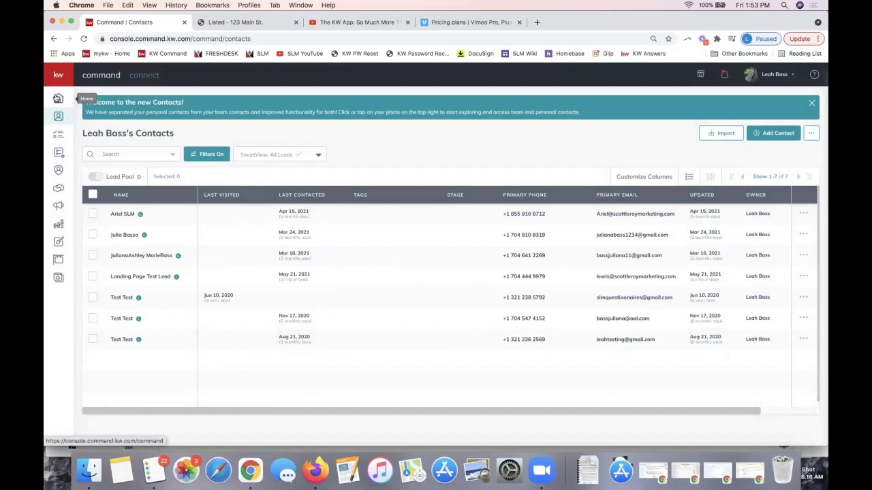
Examine the Recent Leads widget and the other widgets on the Command home dashboard.
left_click(60, 102)
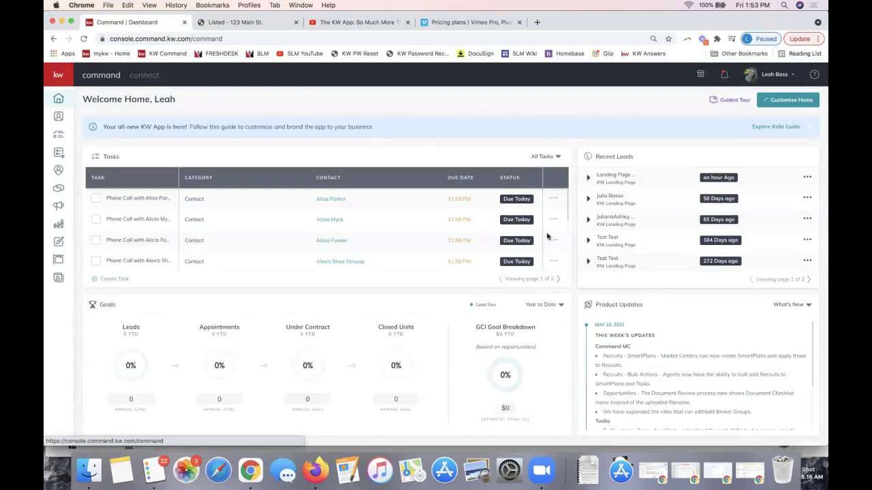
triple_click(623, 158)
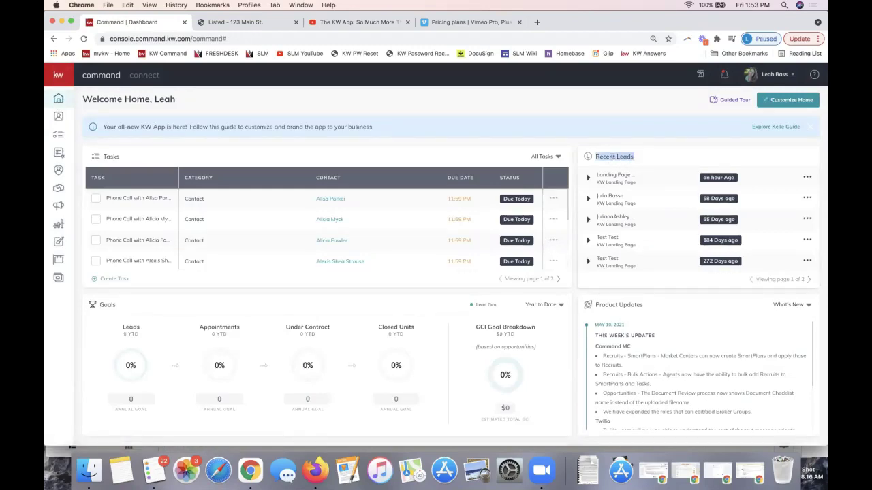
double_click(616, 158)
scroll(505, 167, "down", 3)
scroll(505, 166, "down", 5)
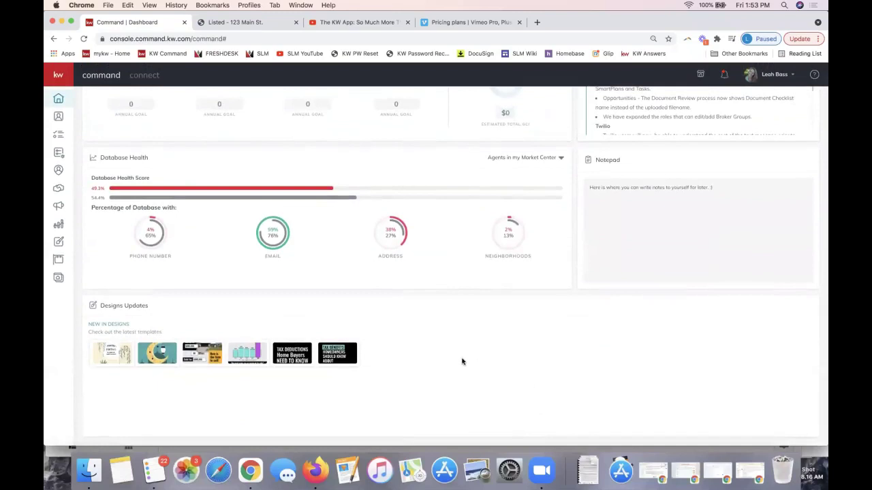
scroll(464, 362, "up", 8)
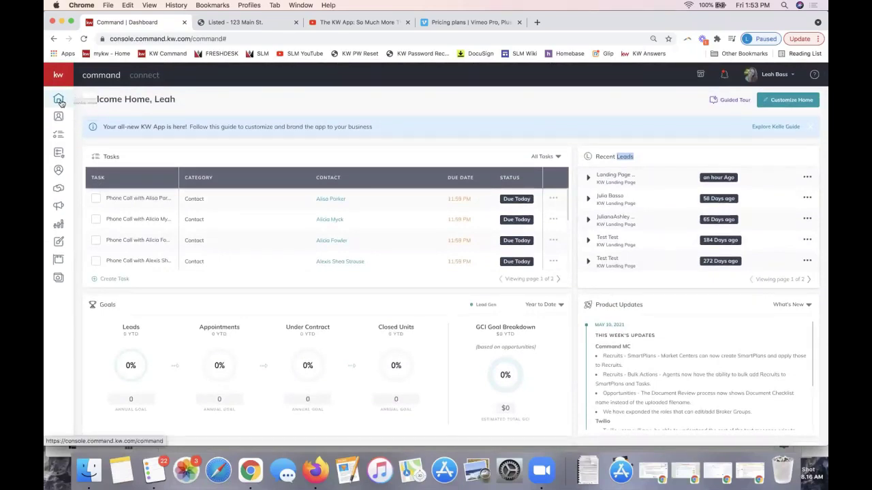
Try repositioning the Leads widget in the home dashboard customization, and apply the layout.
left_click(780, 104)
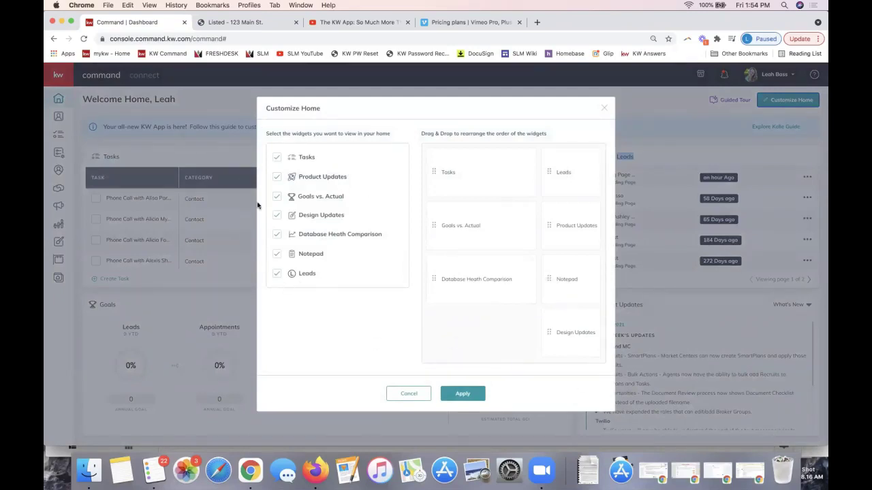
left_click_drag(550, 170, 508, 333)
mouse_move(546, 169)
left_mouse_down()
mouse_move(561, 341)
mouse_move(546, 329)
mouse_move(549, 174)
left_mouse_up()
mouse_move(548, 175)
left_mouse_down()
mouse_move(445, 178)
mouse_move(542, 175)
left_mouse_up()
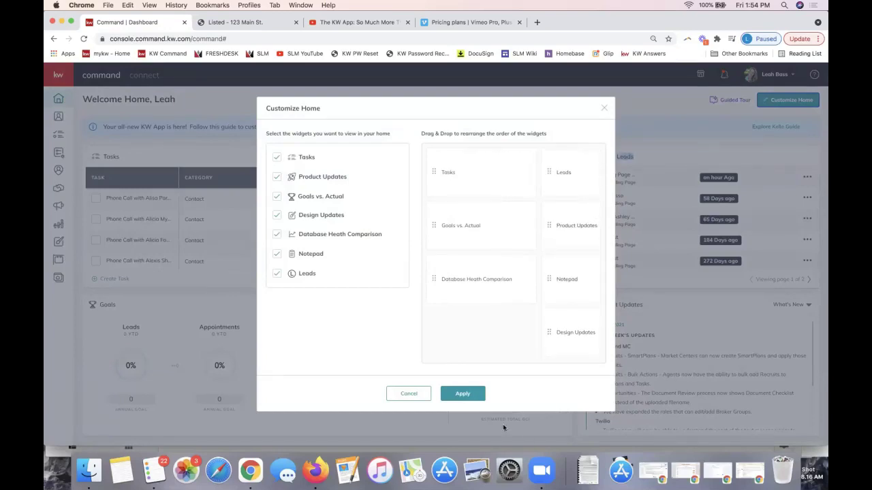
left_click(462, 395)
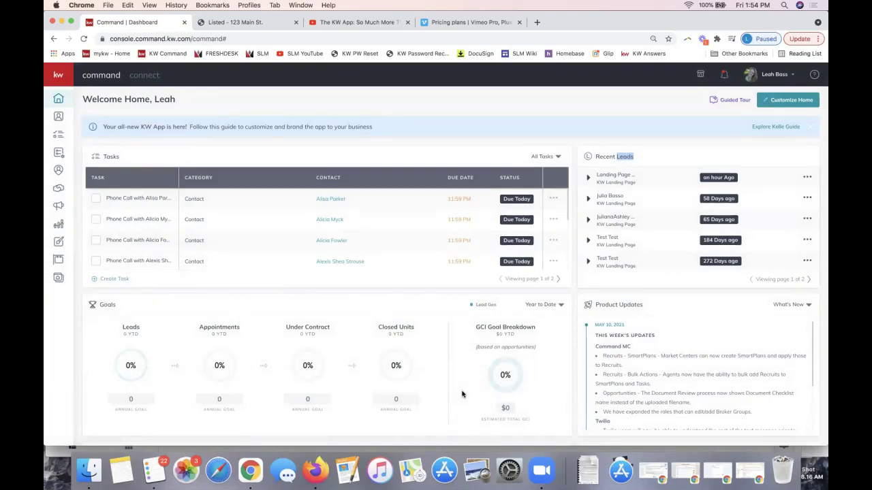
Open the Scott Le Roy Marketing YouTube channel in a new browser tab, and copy its web address with the intro video paused.
left_click(538, 23)
left_click(299, 54)
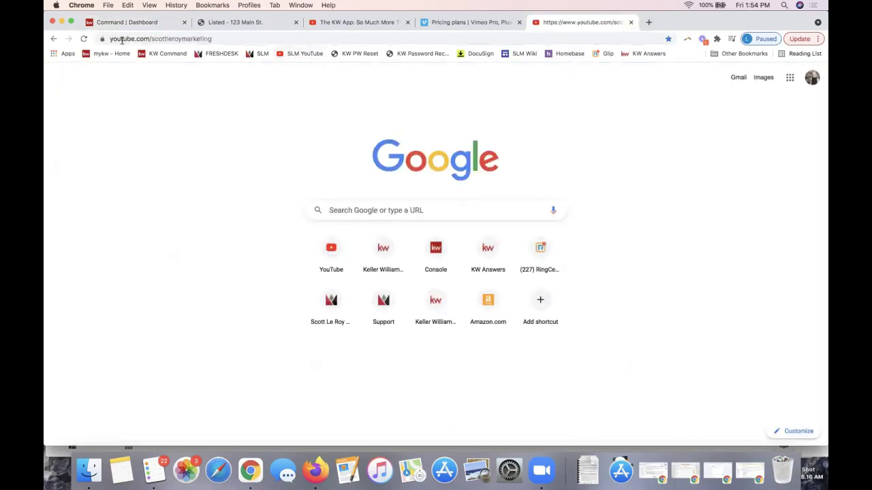
left_click(128, 39)
key("super+c")
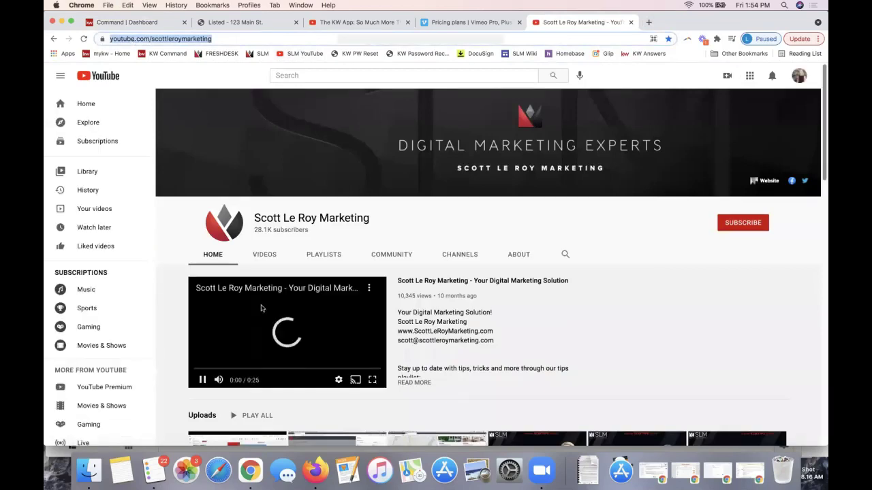
left_click(261, 308)
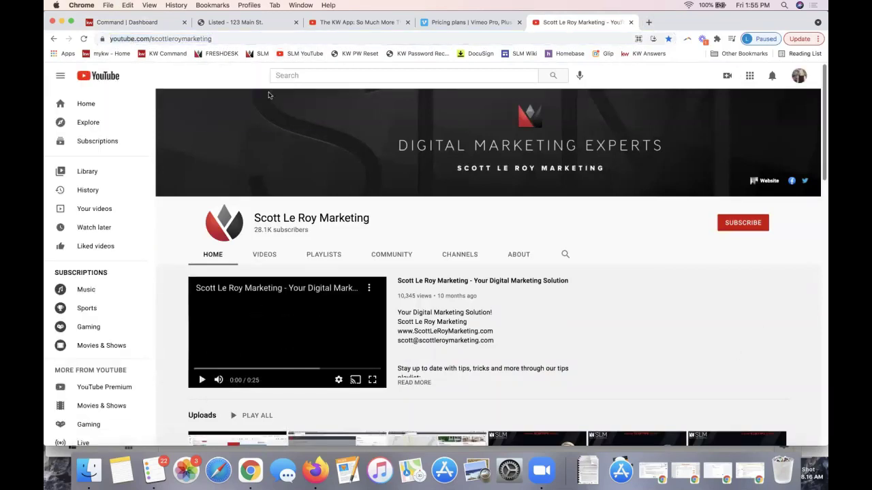
left_click(173, 40)
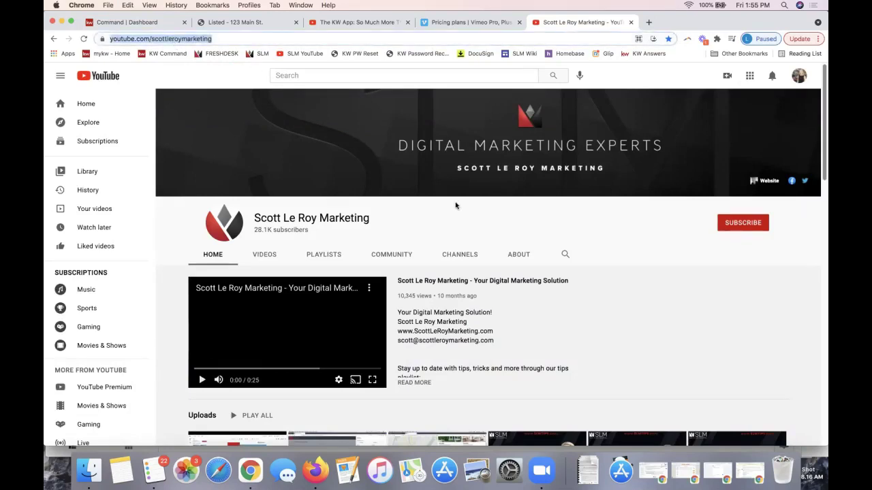
Look over the channel's uploaded videos, and close the channel's browser tab.
scroll(455, 201, "down", 3)
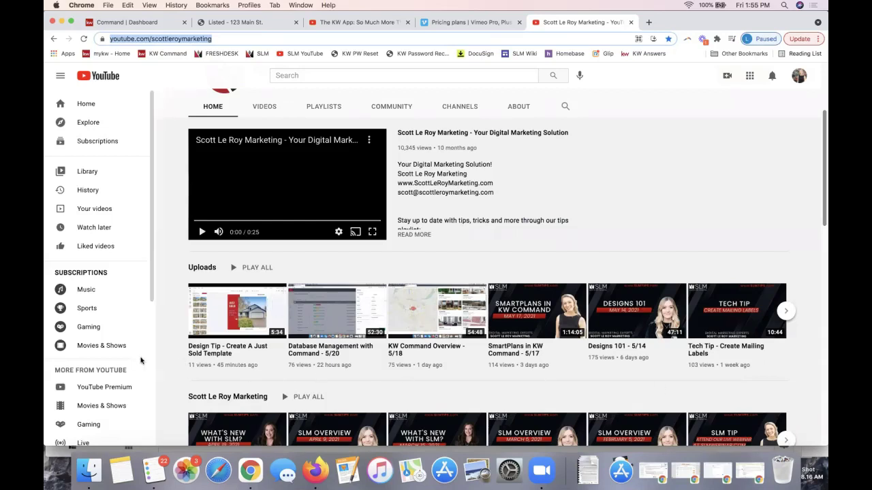
scroll(282, 343, "up", 3)
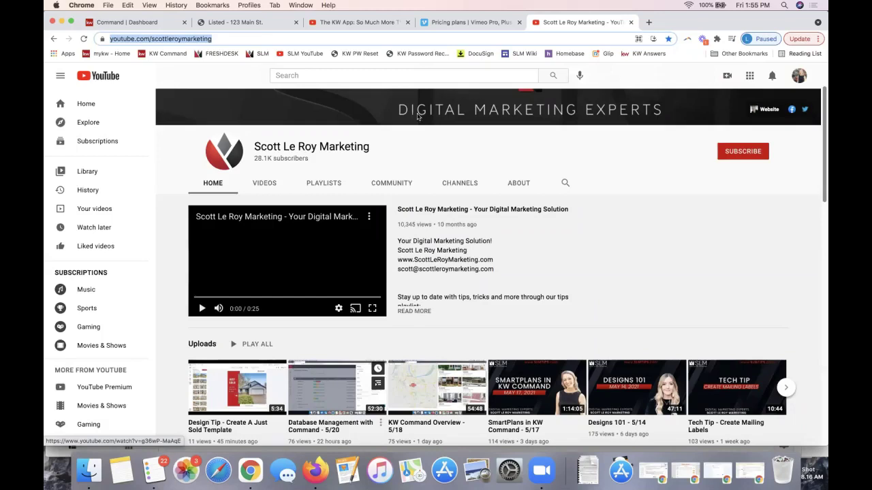
left_click(630, 21)
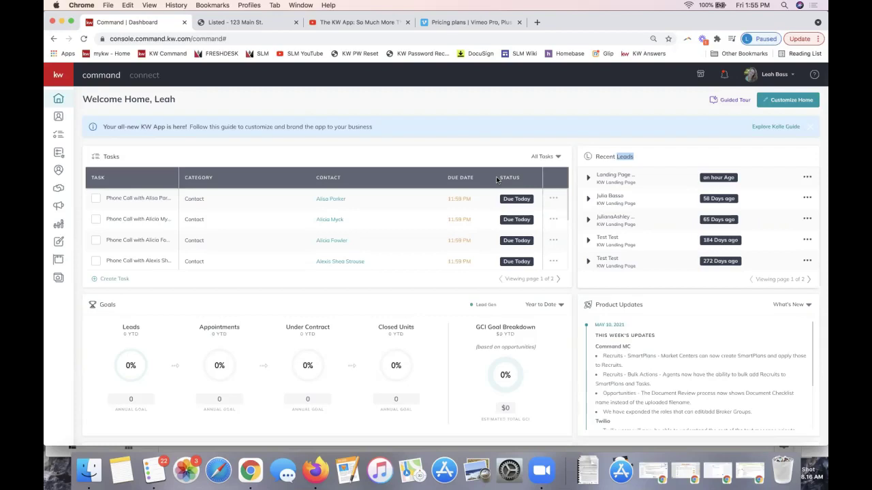
Open the Landing Pages list in Command's Consumer section.
left_click(218, 25)
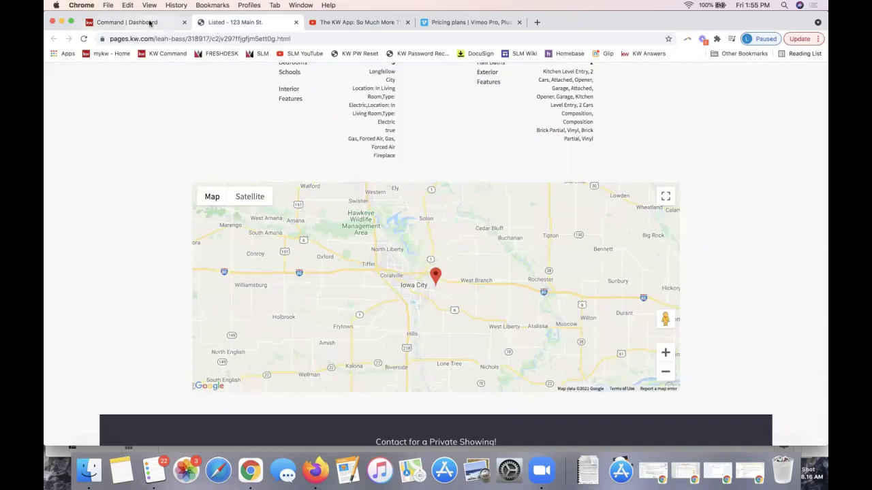
left_click(150, 22)
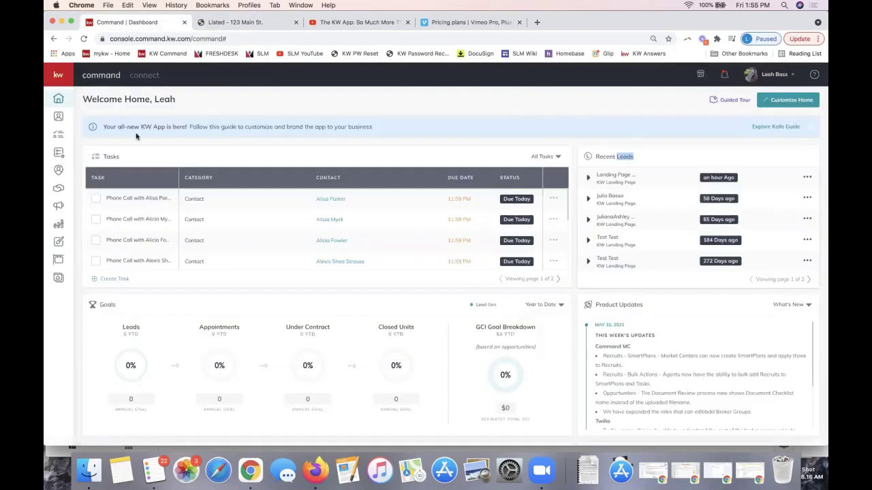
left_click(58, 281)
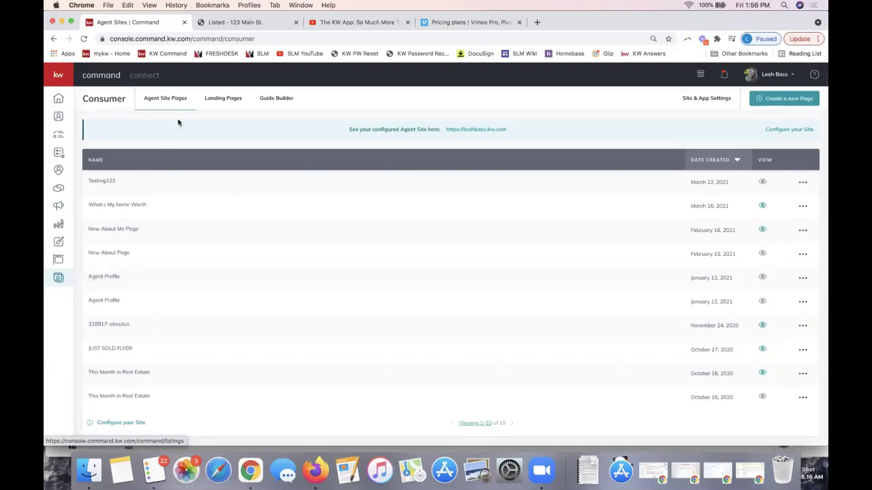
left_click(221, 103)
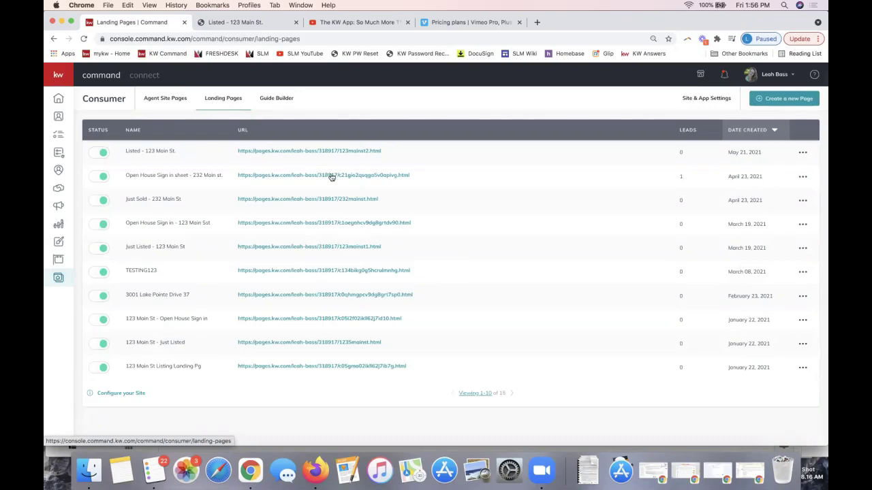
Copy the URL of the "Listed - 123 Main St." landing page from the list.
right_click(286, 152)
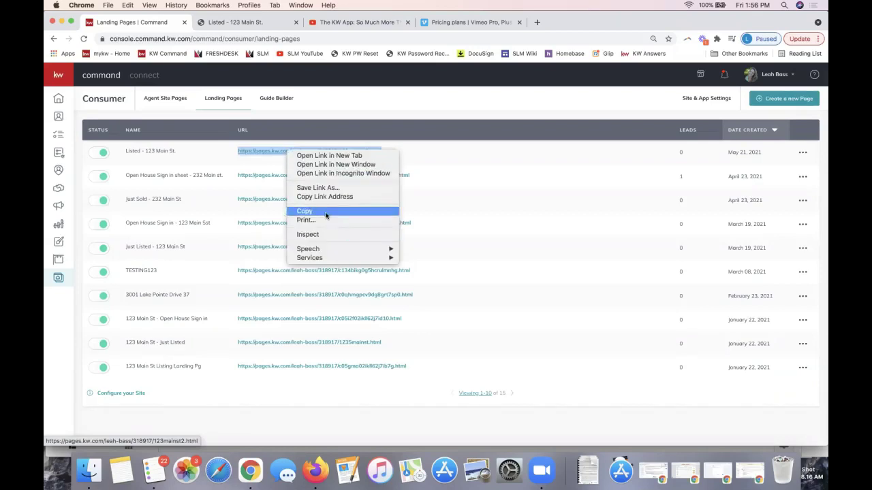
left_click(333, 214)
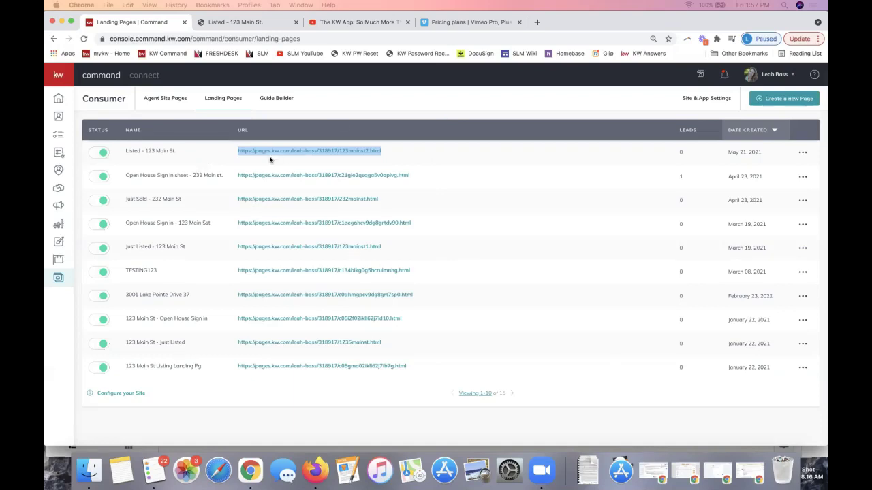
left_click(316, 114)
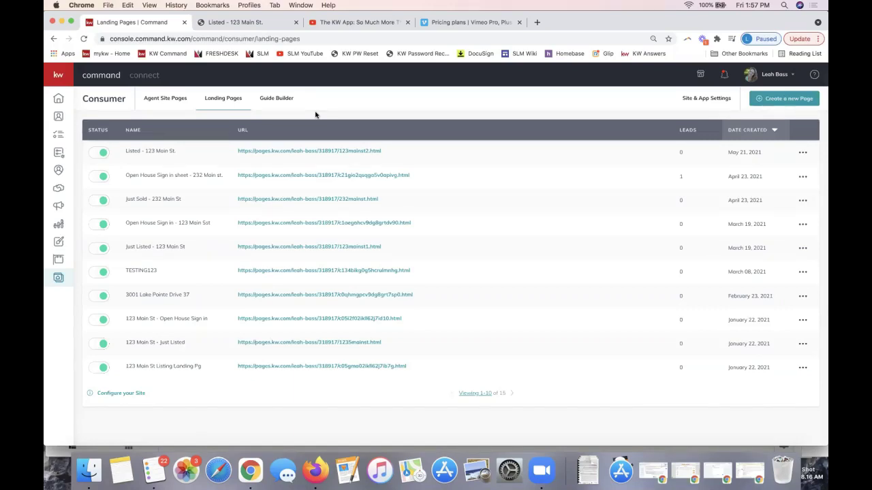
right_click(272, 150)
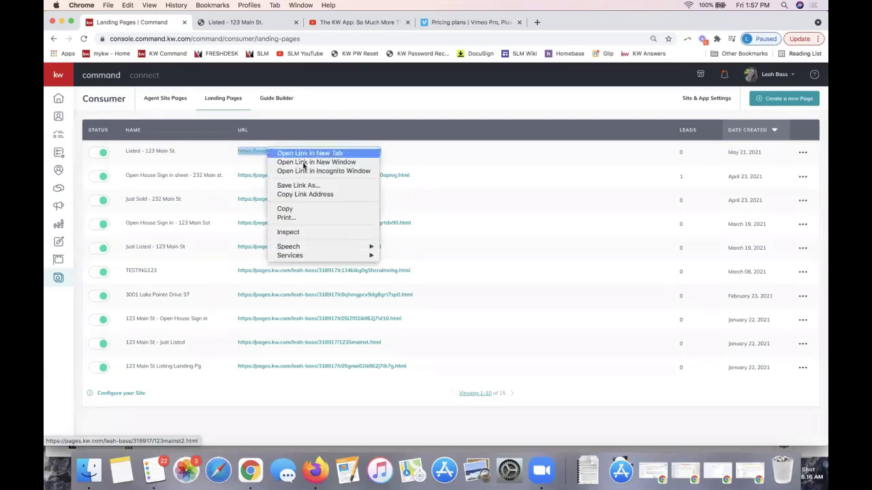
left_click(285, 208)
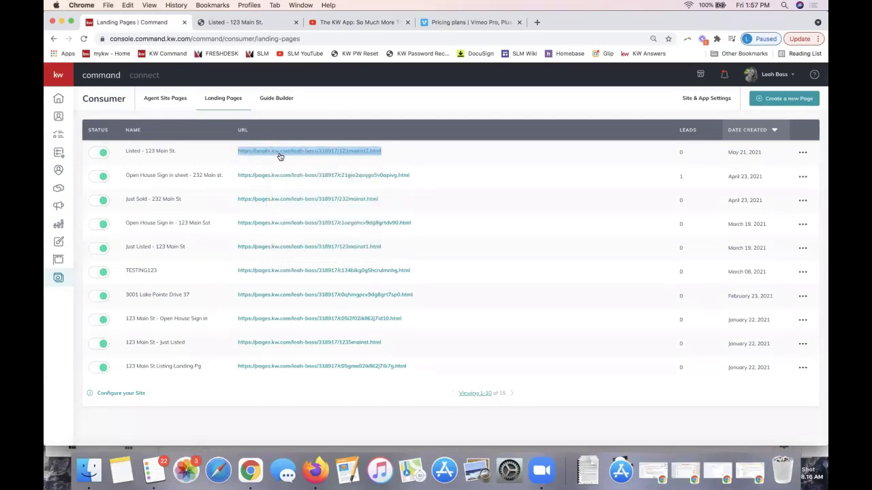
left_click(207, 159)
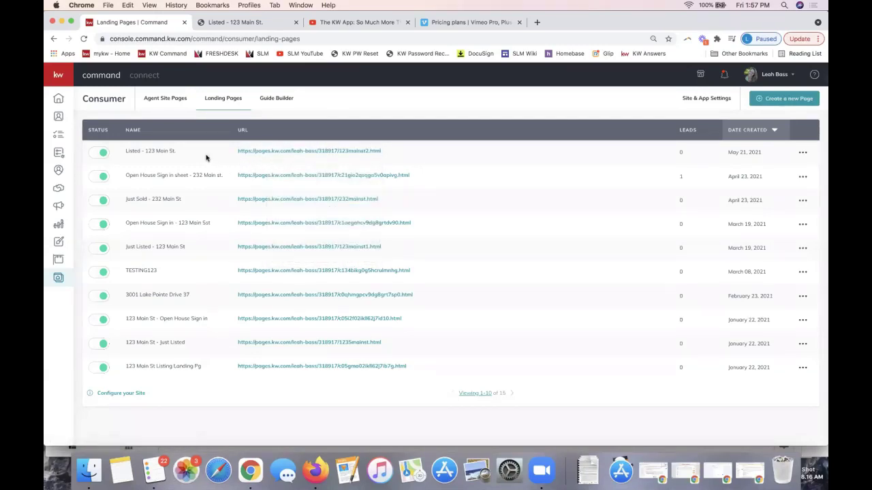
right_click(278, 157)
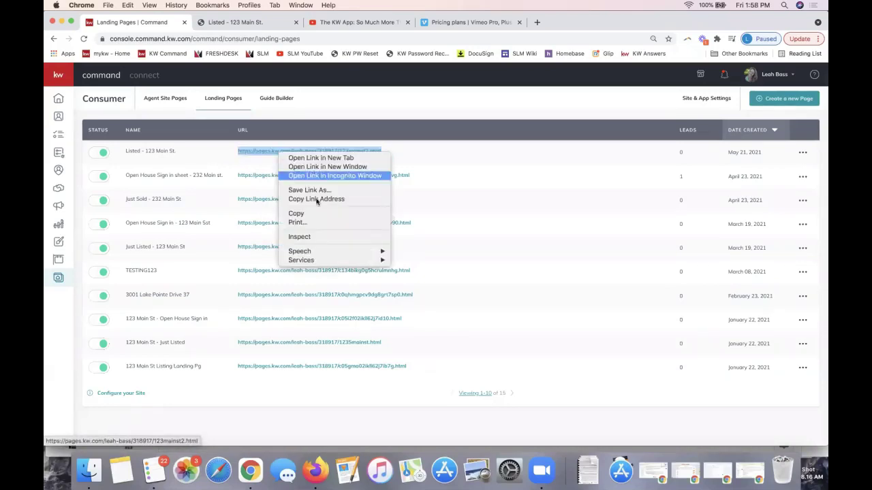
left_click(318, 214)
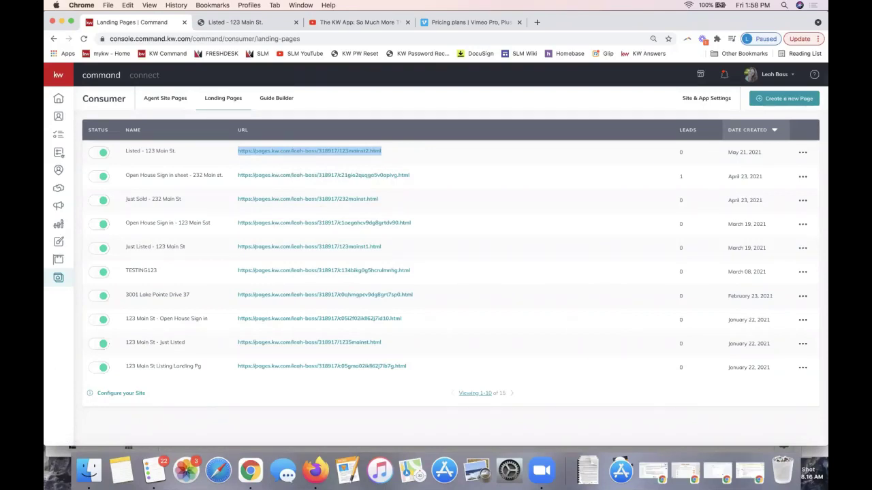
Switch to the J & L Designs Facebook page and publish a post containing the copied landing page URL.
left_click_drag(45, 9, 274, 8)
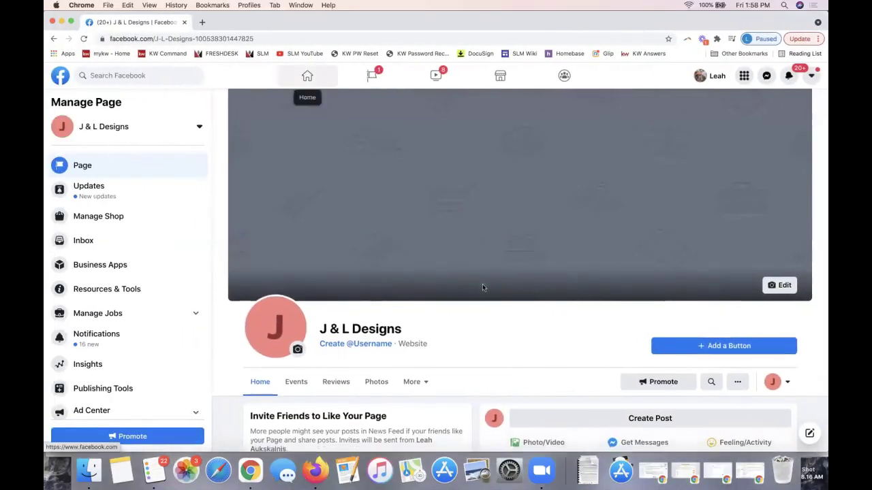
scroll(482, 284, "down", 5)
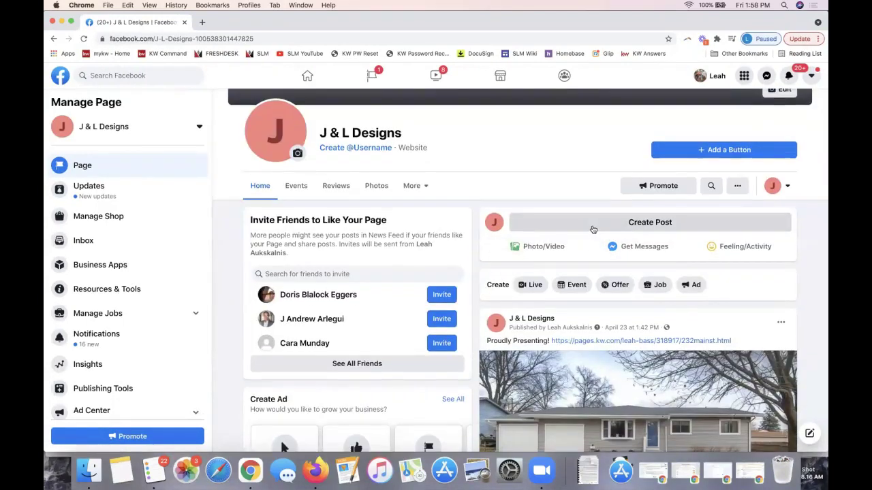
left_click(593, 229)
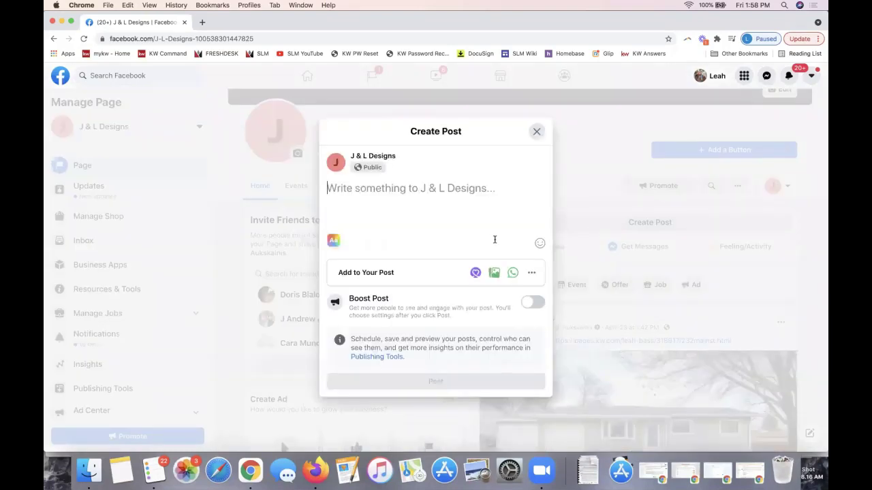
key("super+v")
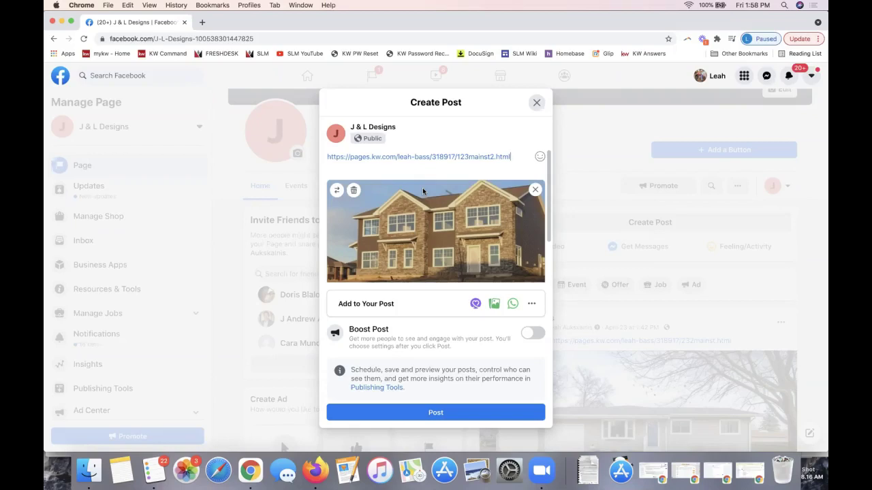
left_click(440, 413)
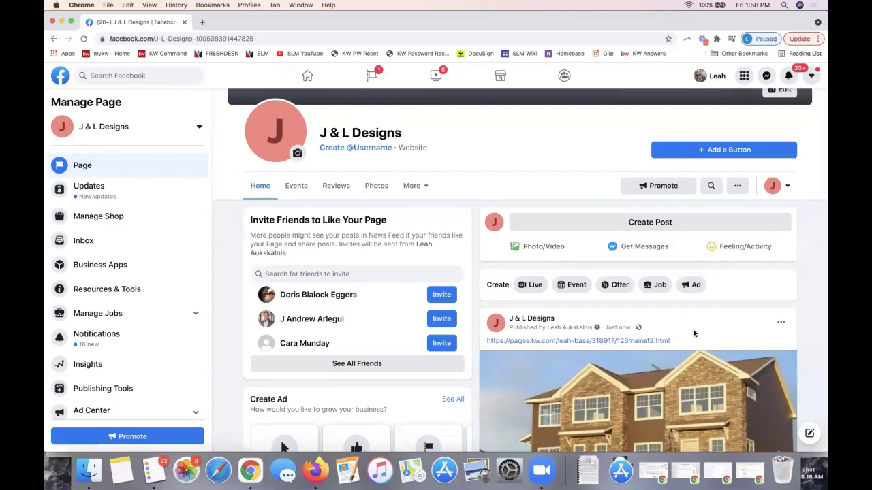
Open the landing page from the new Facebook post's link, and examine its contact form, map and listing header.
scroll(694, 333, "down", 3)
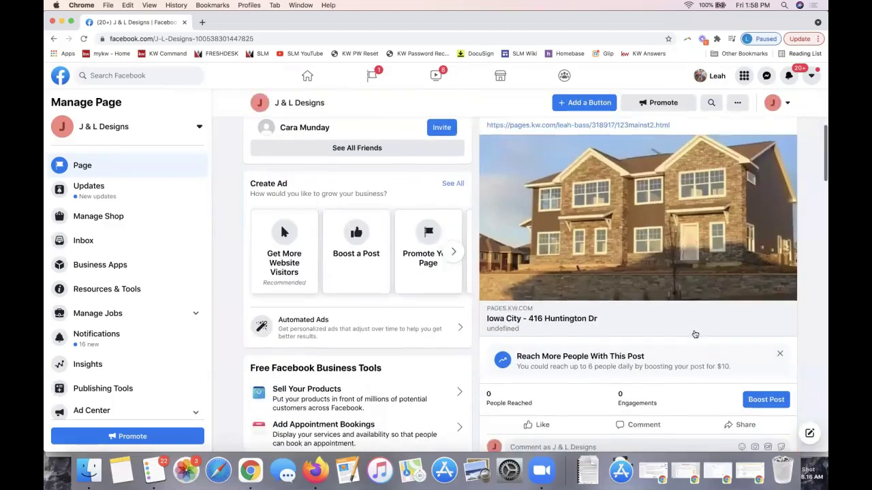
scroll(606, 228, "up", 2)
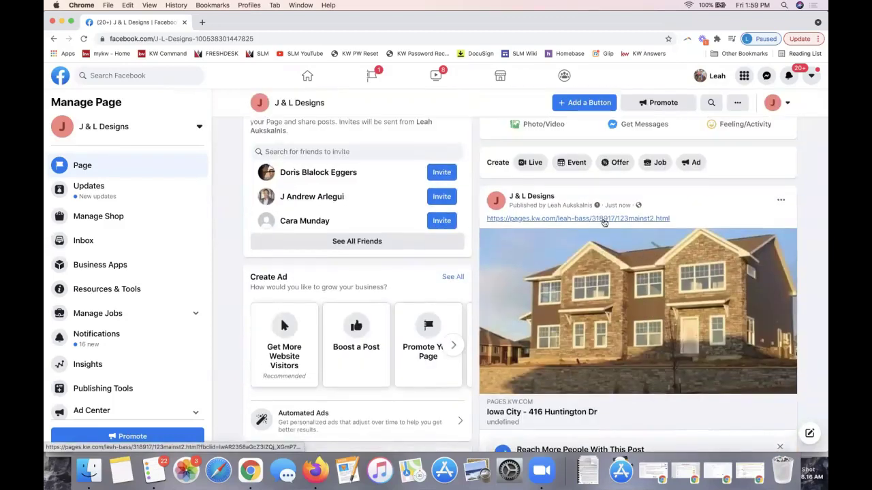
left_click(603, 219)
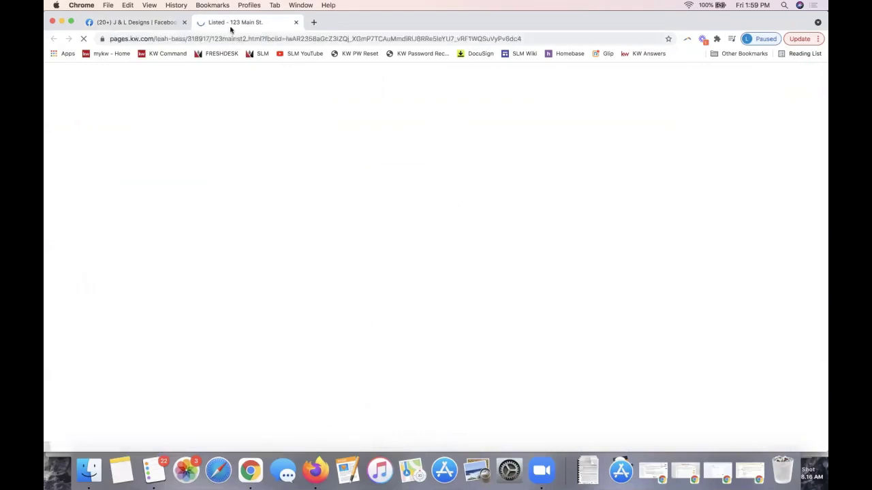
scroll(220, 243, "down", 10)
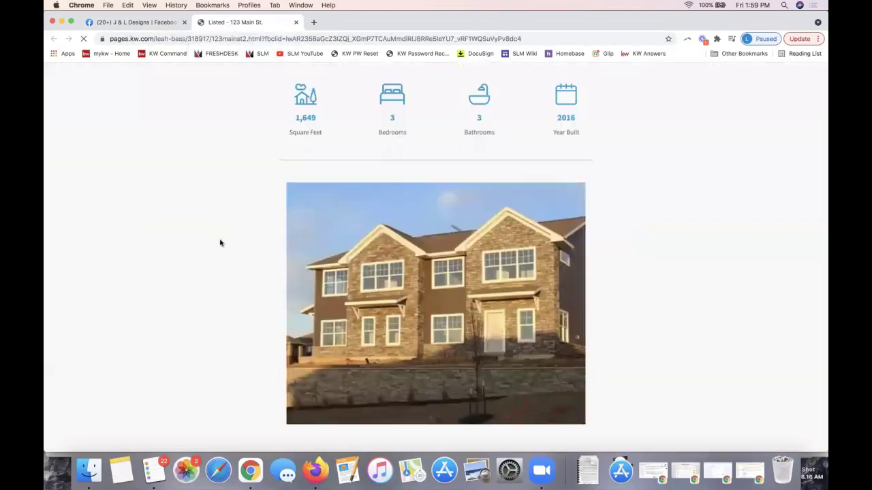
scroll(220, 243, "down", 10)
scroll(292, 95, "up", 1)
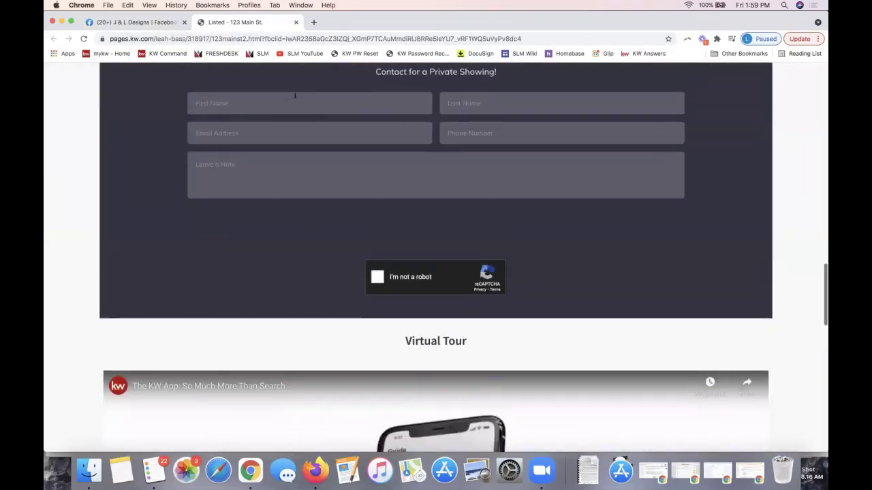
scroll(339, 184, "up", 3)
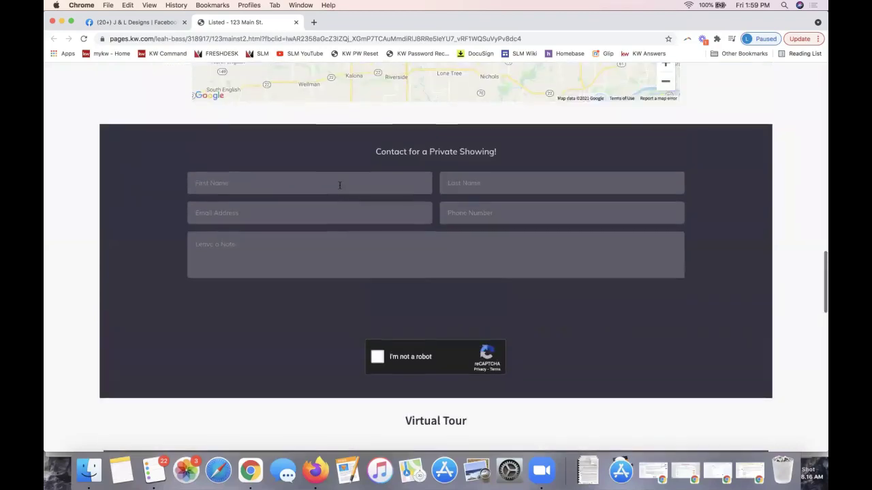
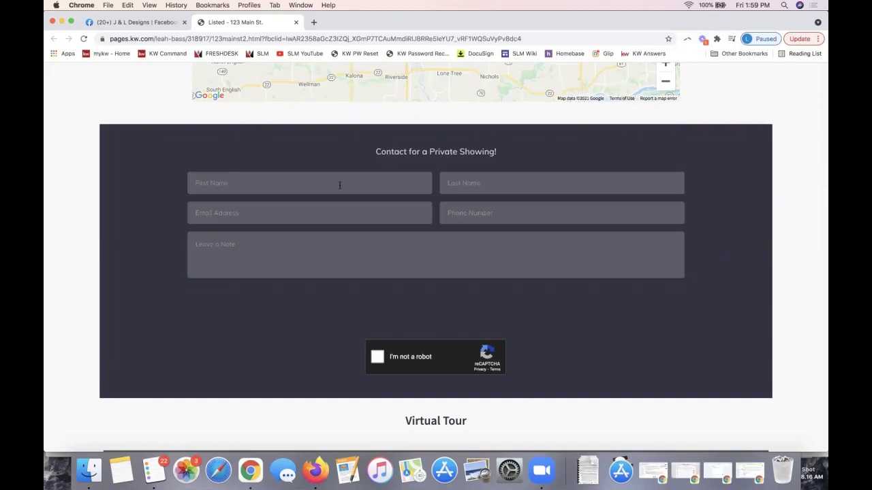
scroll(410, 245, "up", 15)
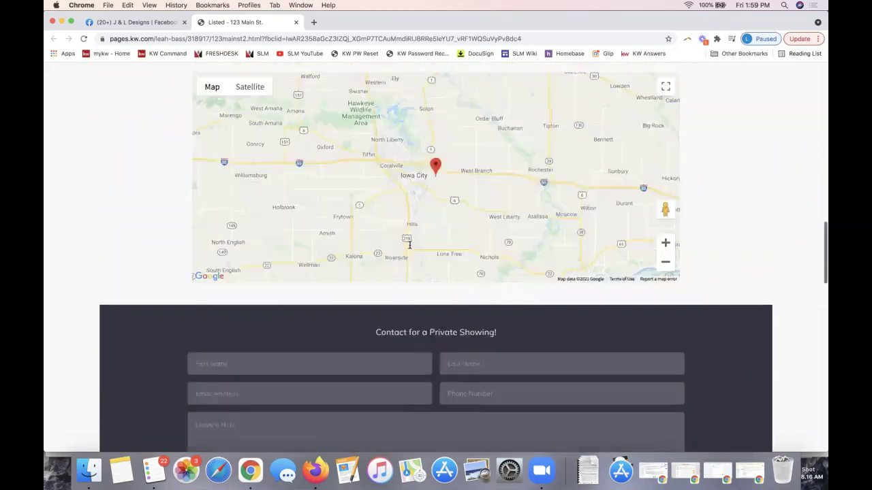
scroll(410, 248, "up", 2)
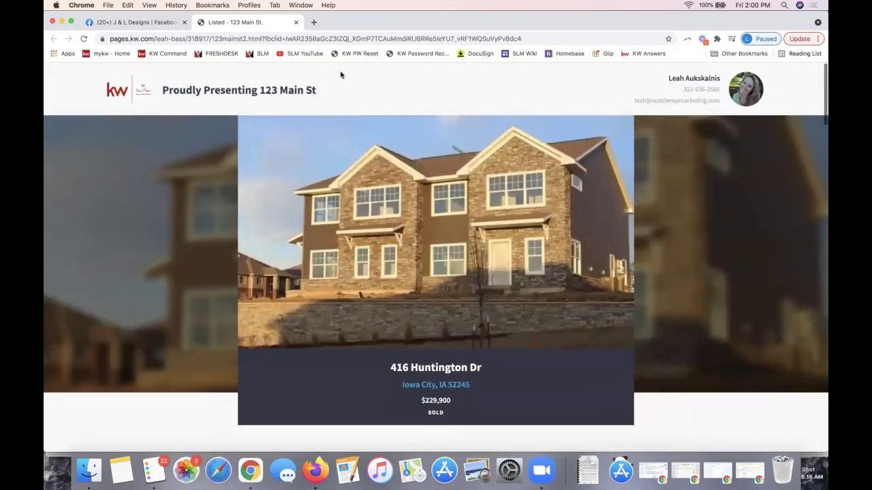
Switch back to the Command window and create a new page using the As A Landing Page option.
left_click_drag(324, 25, 389, 91)
left_click(510, 76)
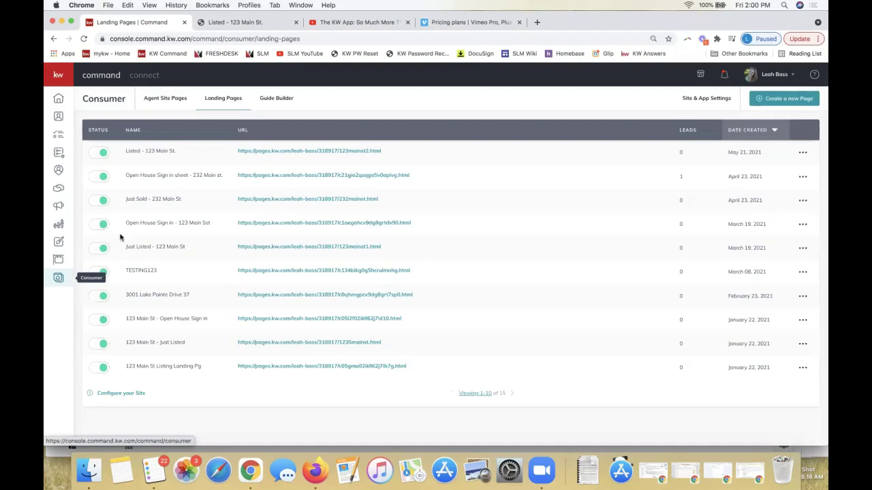
left_click(793, 102)
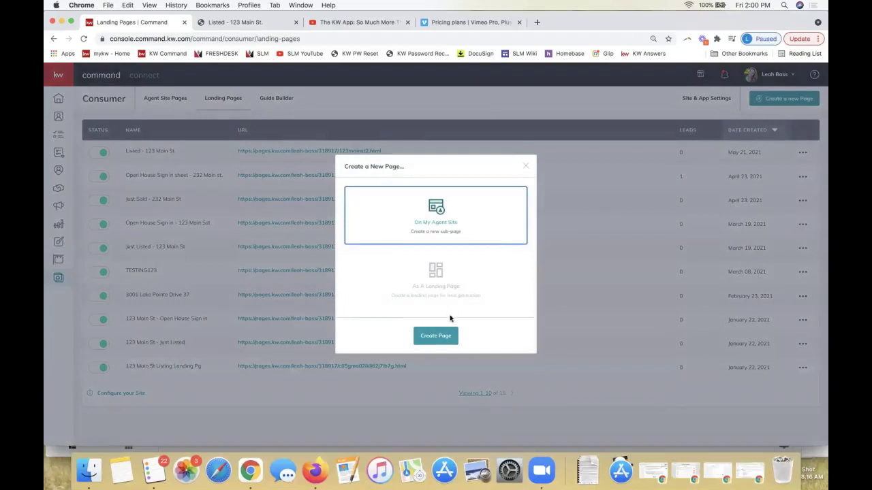
left_click(454, 289)
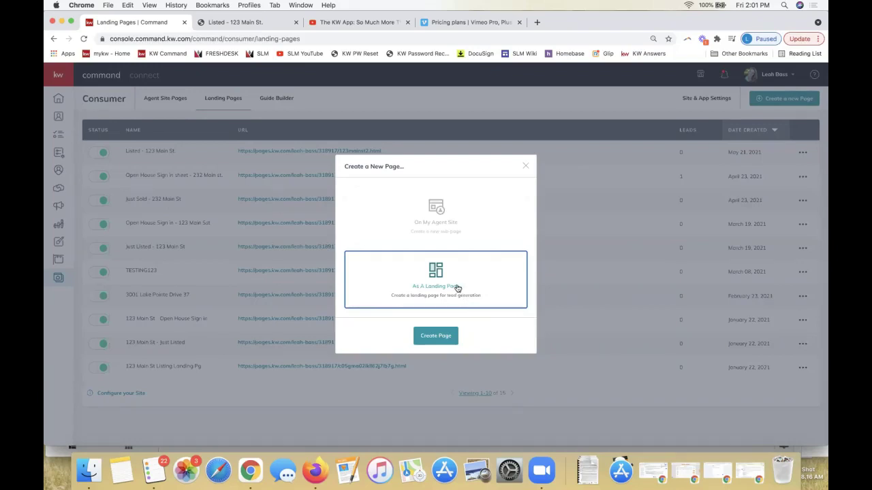
left_click(429, 336)
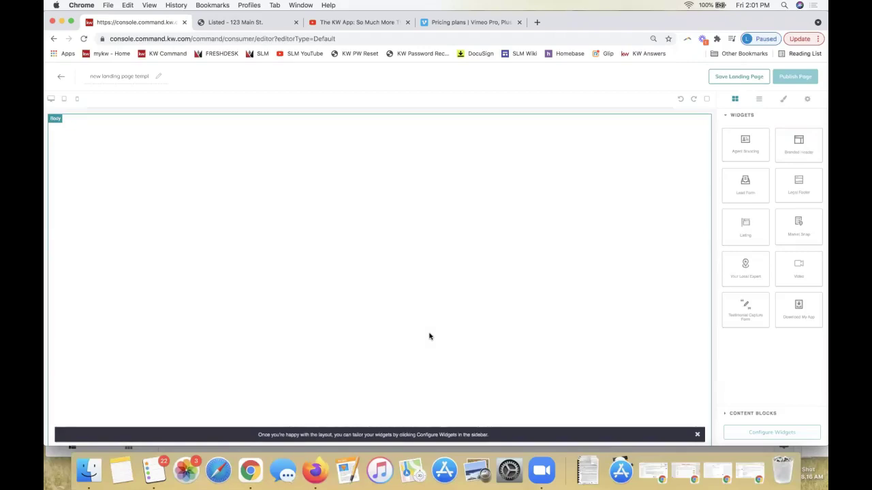
Add a Branded Header widget to the blank landing page and a Lead Form widget below it.
left_click_drag(788, 156, 646, 156)
left_click_drag(646, 157, 646, 157)
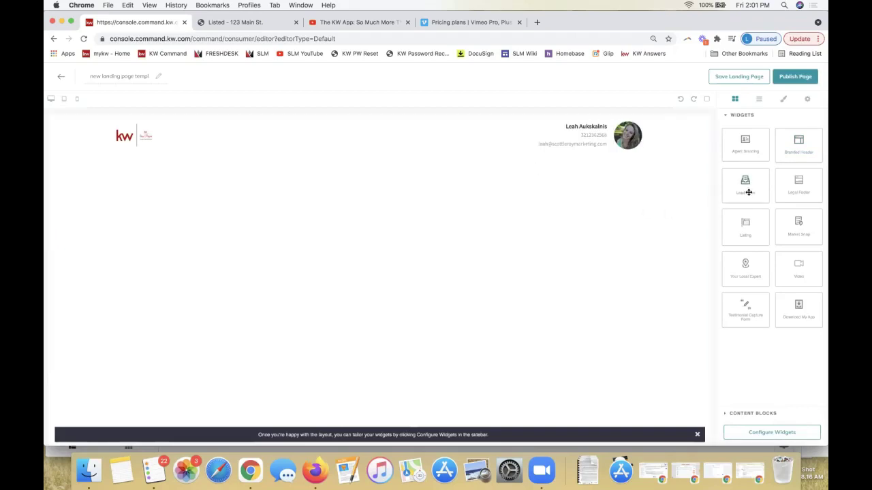
left_click_drag(745, 183, 593, 184)
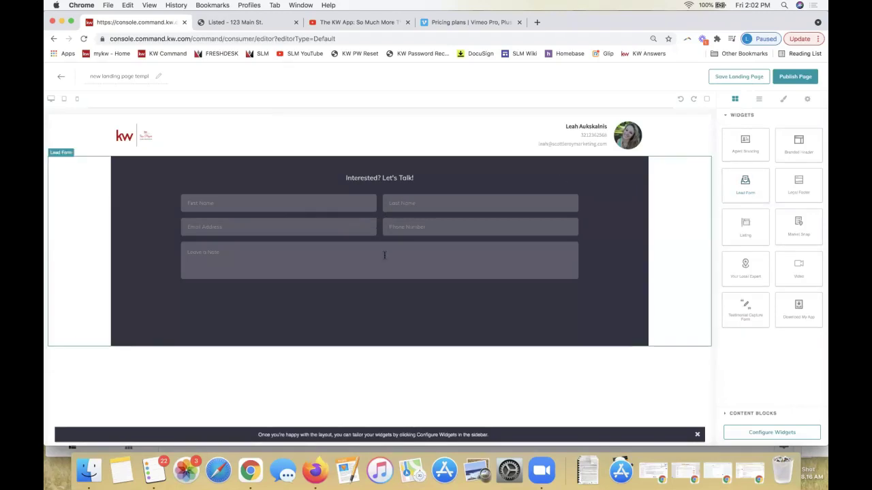
Add a Listing widget below the Lead Form and an Agent Branding widget beneath the listing's map.
left_click_drag(748, 231, 601, 382)
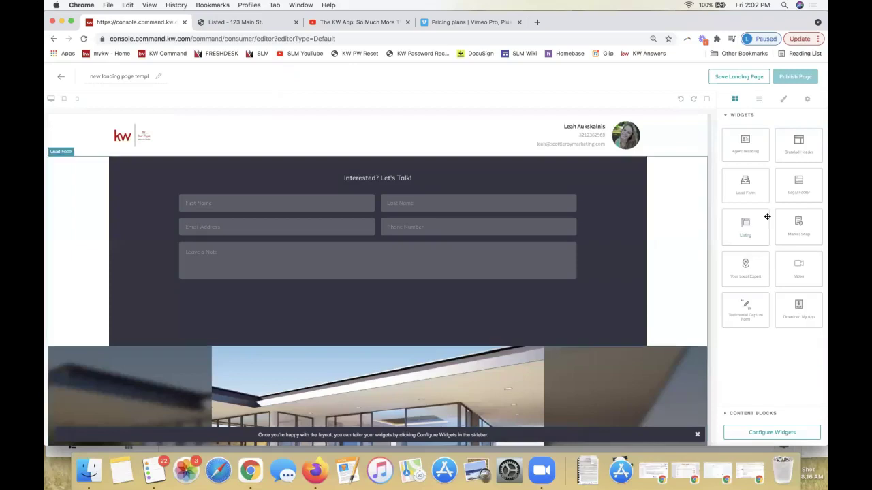
left_click_drag(758, 222, 638, 354)
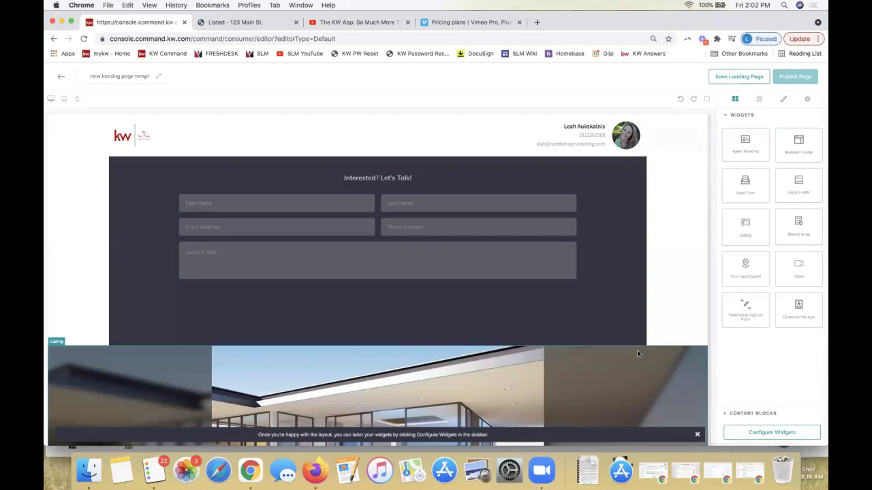
scroll(638, 353, "down", 15)
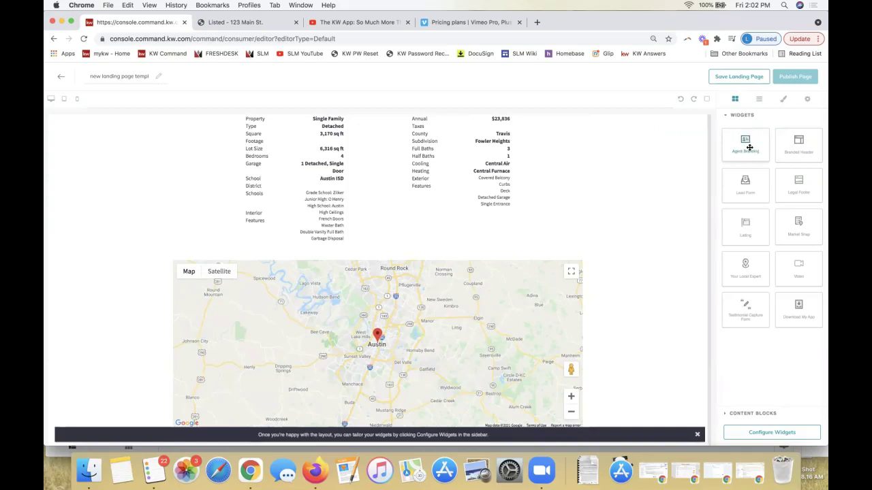
left_click_drag(748, 142, 659, 377)
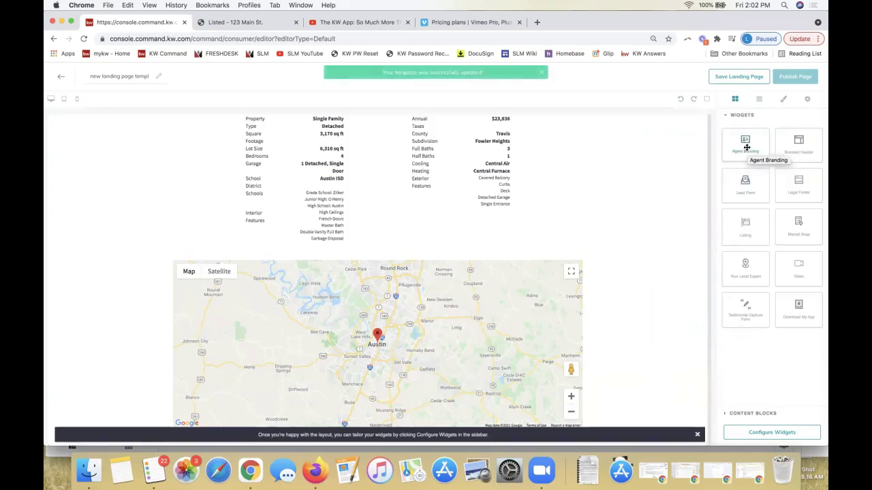
scroll(648, 381, "down", 3)
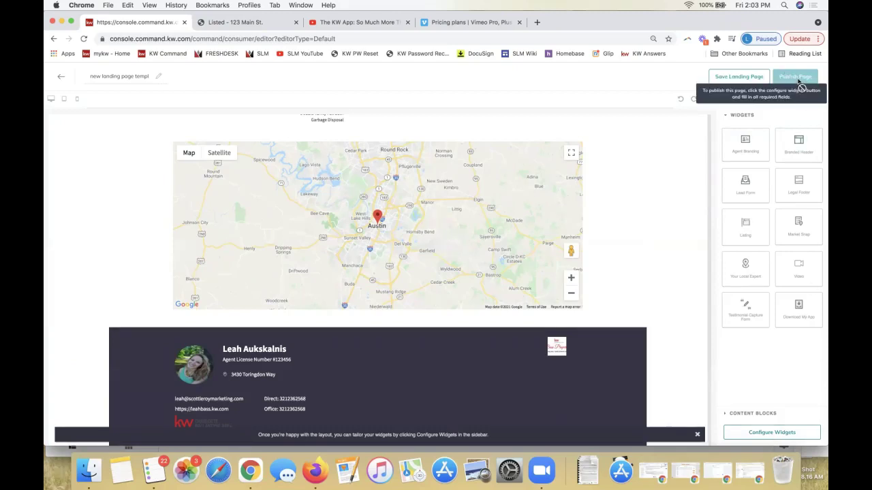
Configure the Branded Header with the text "Welcome to the Open House!" and a hyphenated phone number, and apply the changes.
left_click(768, 433)
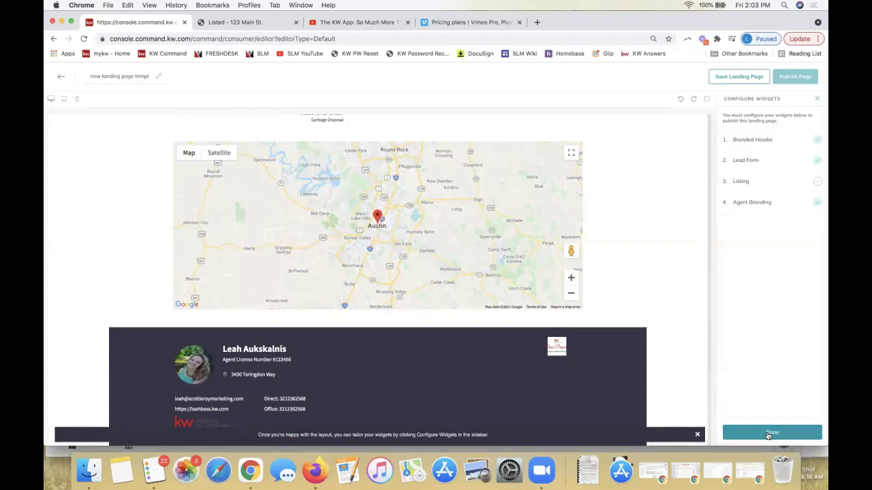
left_click(768, 434)
left_click(752, 144)
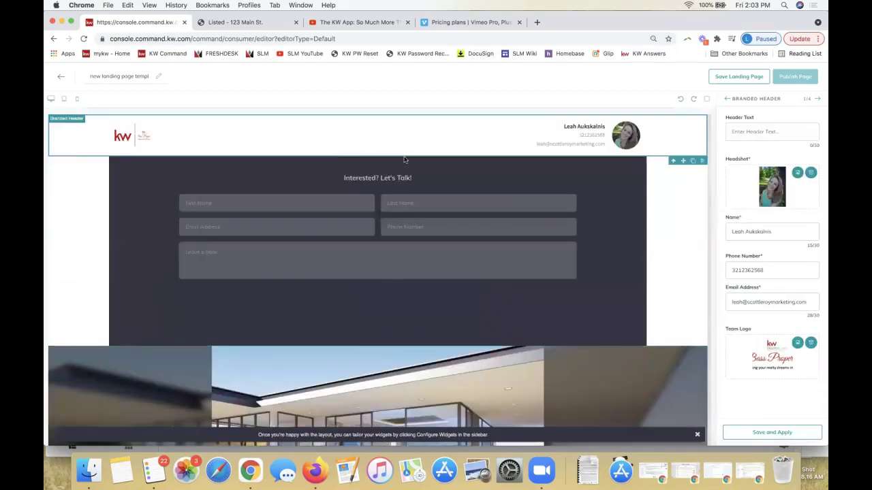
left_click(779, 136)
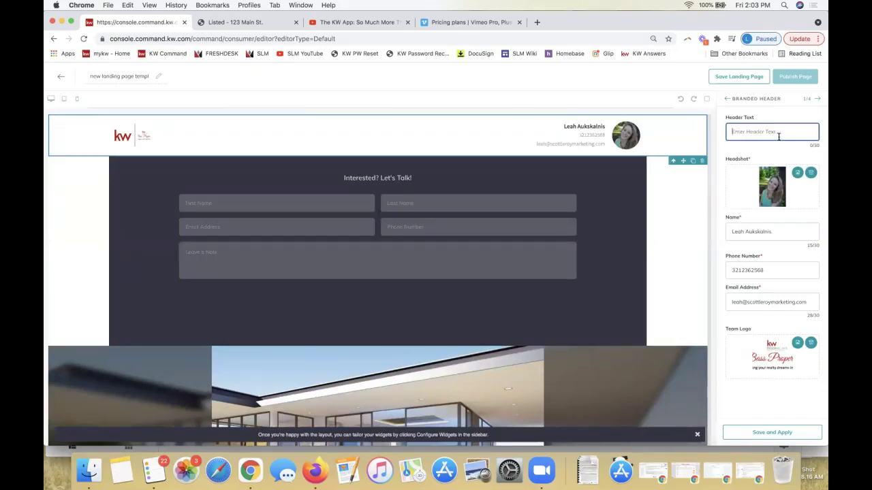
type("Welcome to the Open House!")
left_click(739, 270)
type("-236")
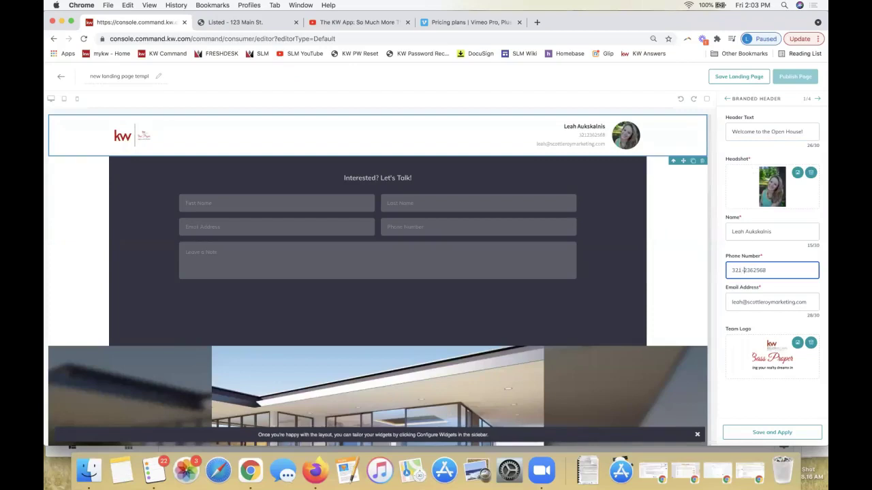
type("-")
left_click(770, 436)
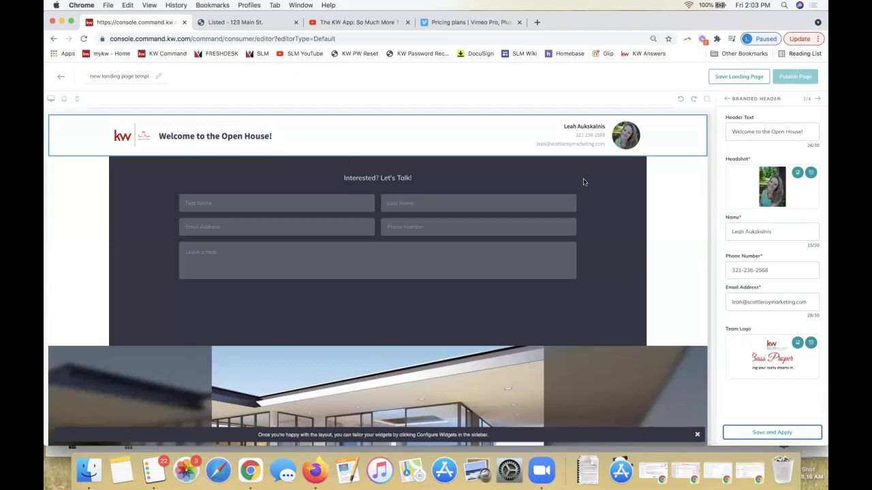
Set the Lead Form header text to "123 Main St Open House - Please Sign In" and apply it.
left_click(817, 101)
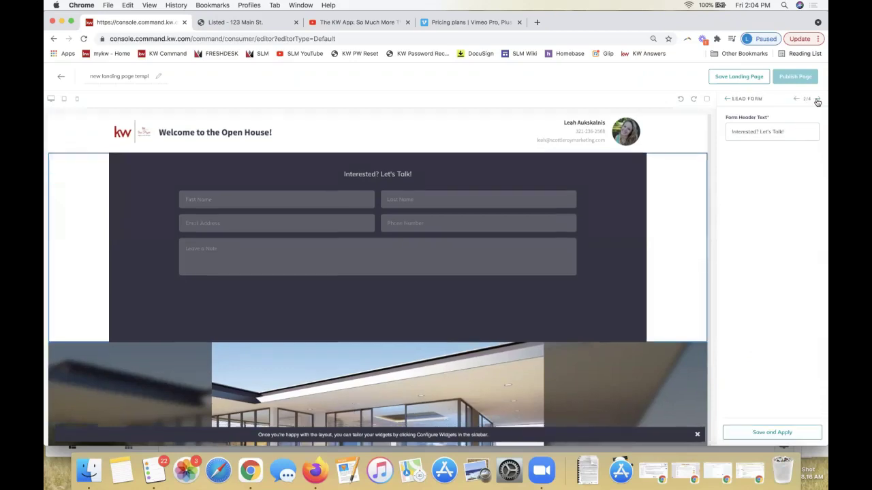
left_click_drag(784, 131, 582, 185)
scroll(511, 209, "up", 2)
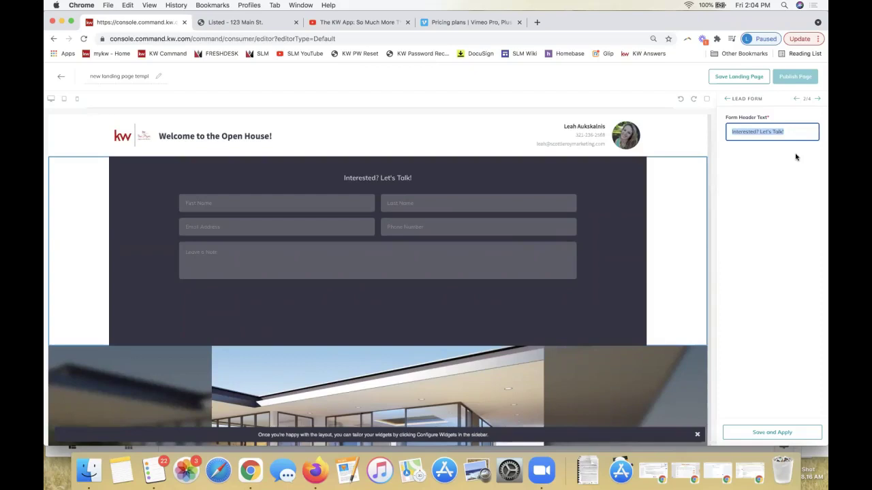
type("Please")
type(" Sign In ")
type("123 ")
type("Main St OOpen")
key("BackSpace")
key("BackSpace")
key("BackSpace")
key("BackSpace")
key("BackSpace")
type("pen House -")
left_click(760, 436)
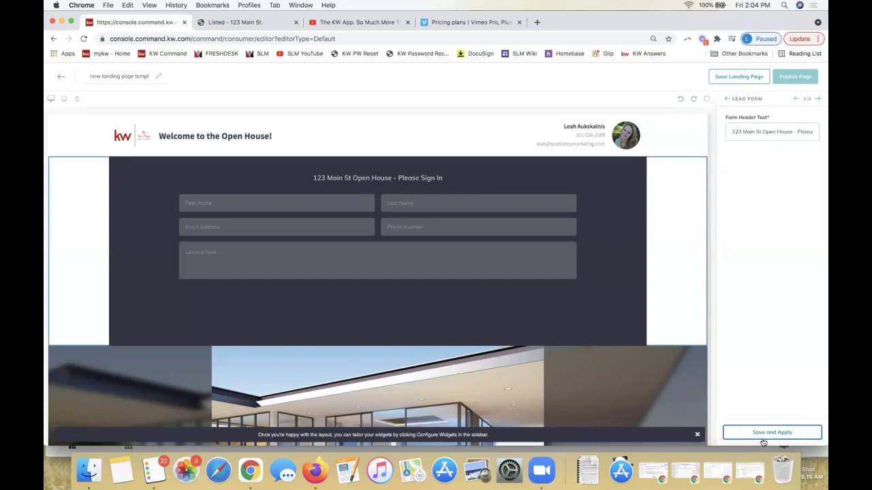
Assign the first available listing, in Cedar Rapids, IA, to the Listing widget, apply it and review its details on the page.
left_click(818, 100)
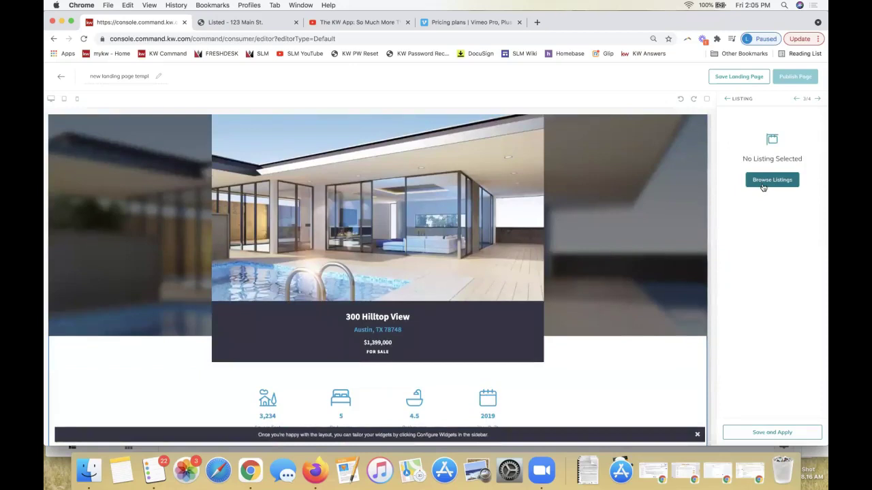
left_click(764, 182)
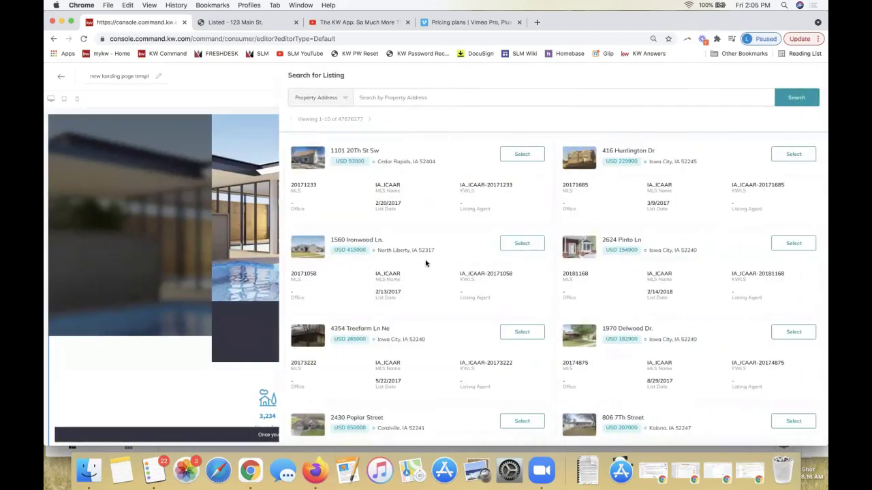
left_click(521, 155)
left_click(781, 439)
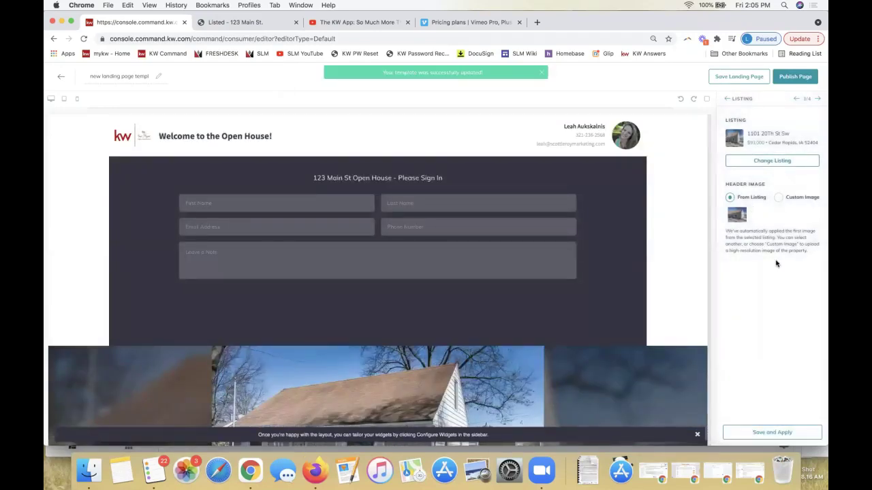
scroll(640, 384, "down", 10)
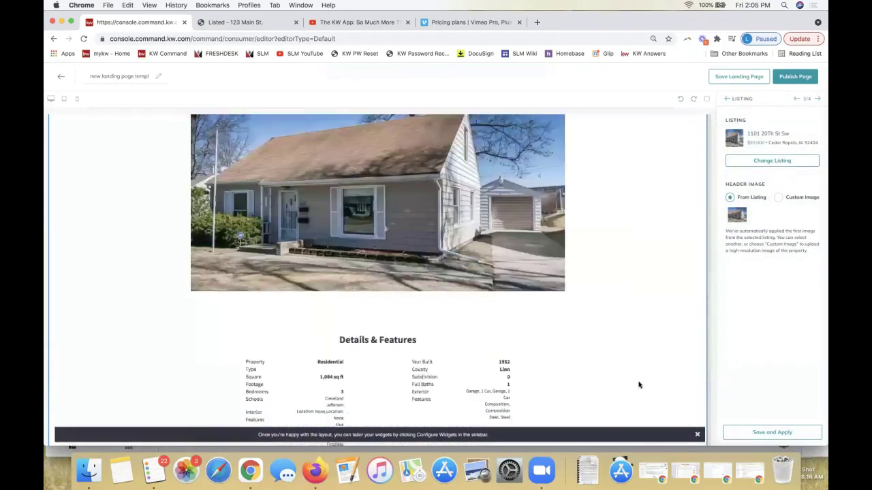
scroll(638, 385, "down", 5)
Review and apply the prefilled Agent Branding details, and publish the landing page.
left_click(817, 99)
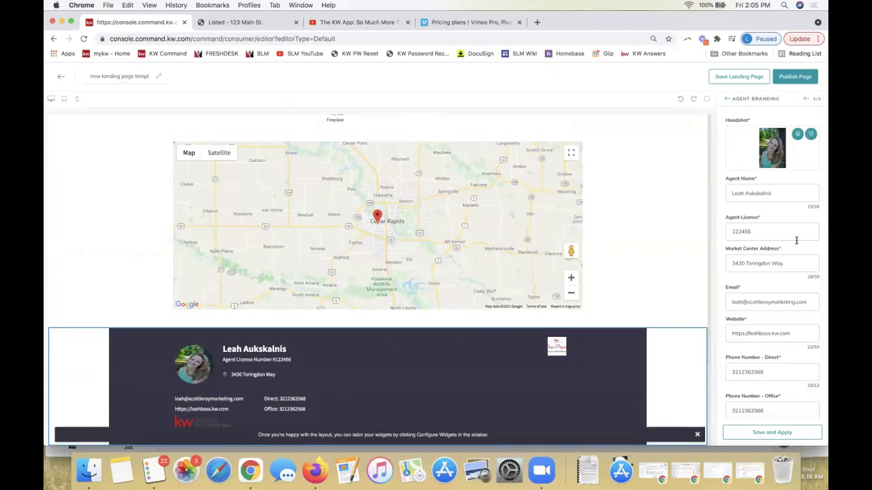
scroll(751, 262, "down", 5)
scroll(751, 262, "down", 1)
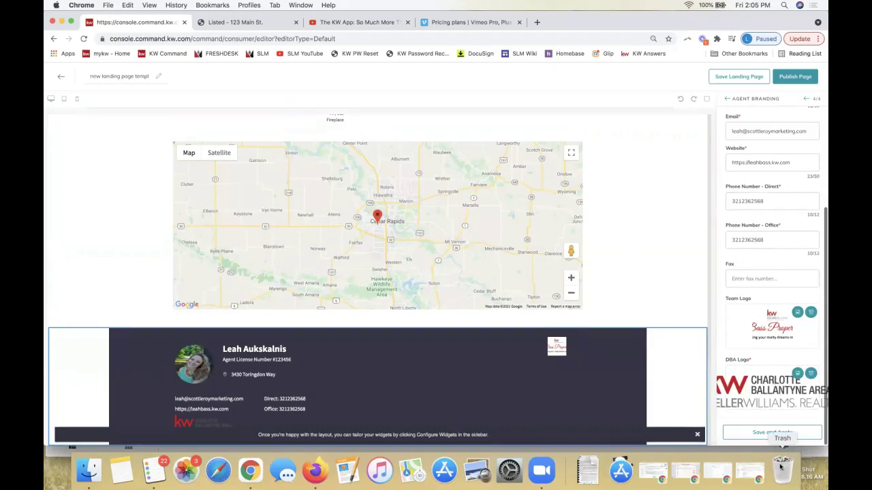
left_click(749, 432)
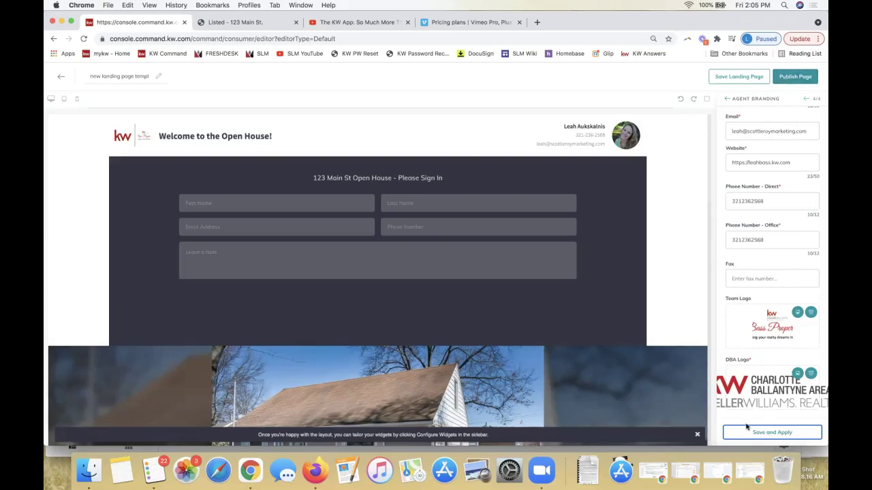
left_click(788, 77)
left_click(463, 299)
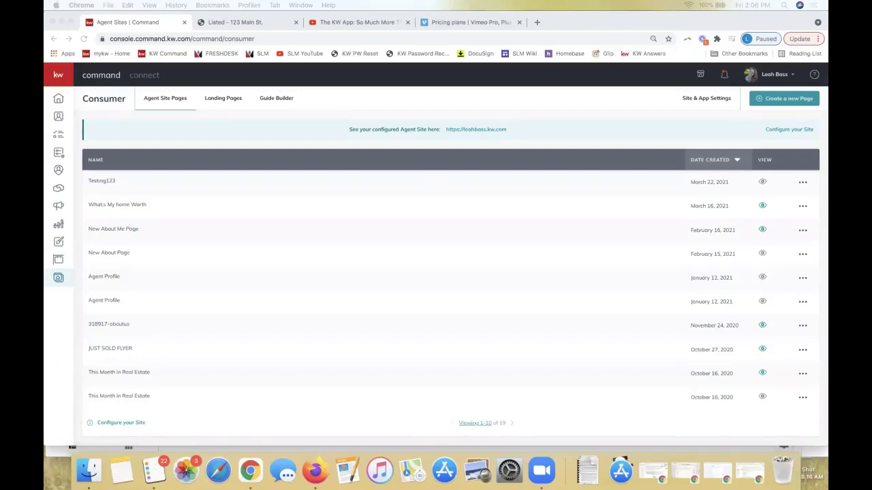
Open the newly published page from the Landing Pages list and examine the fields of its sign-in form.
left_click(199, 132)
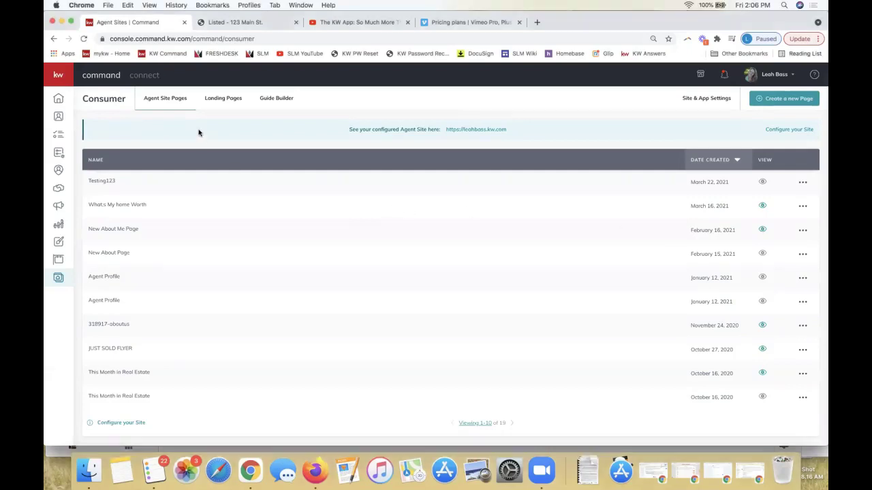
left_click(231, 100)
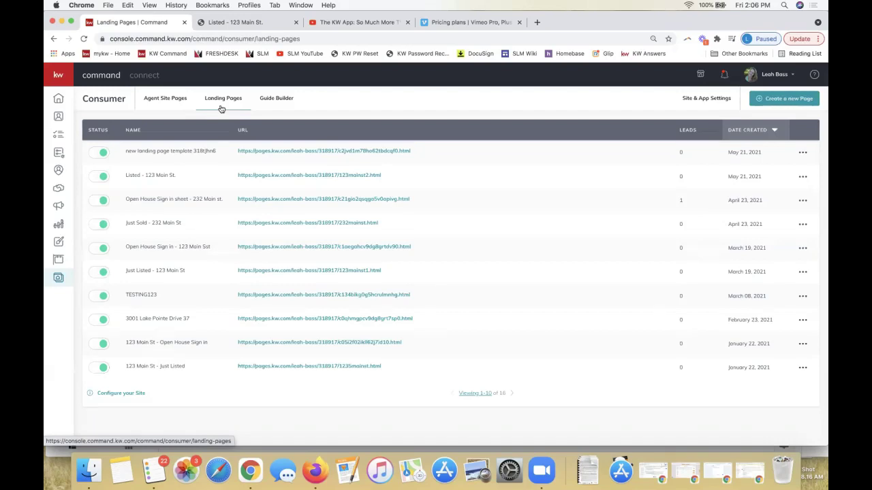
left_click(290, 153)
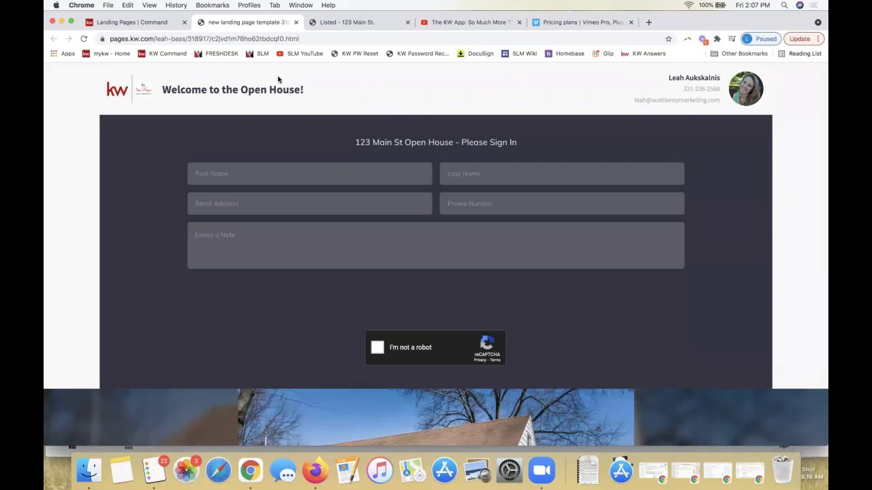
left_click(230, 175)
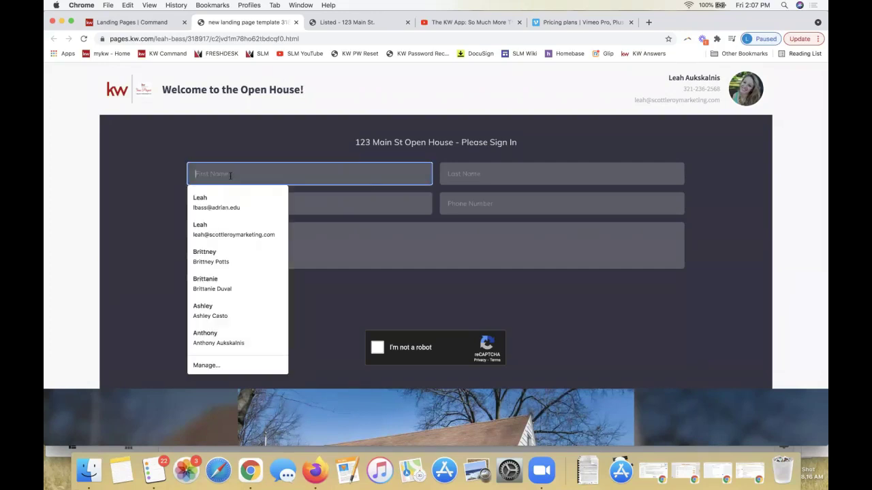
left_click(450, 243)
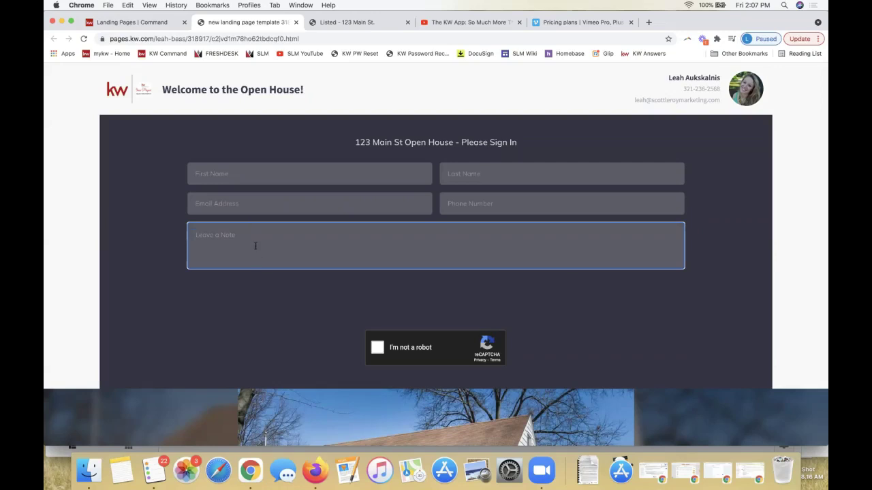
left_click(230, 175)
left_click(504, 190)
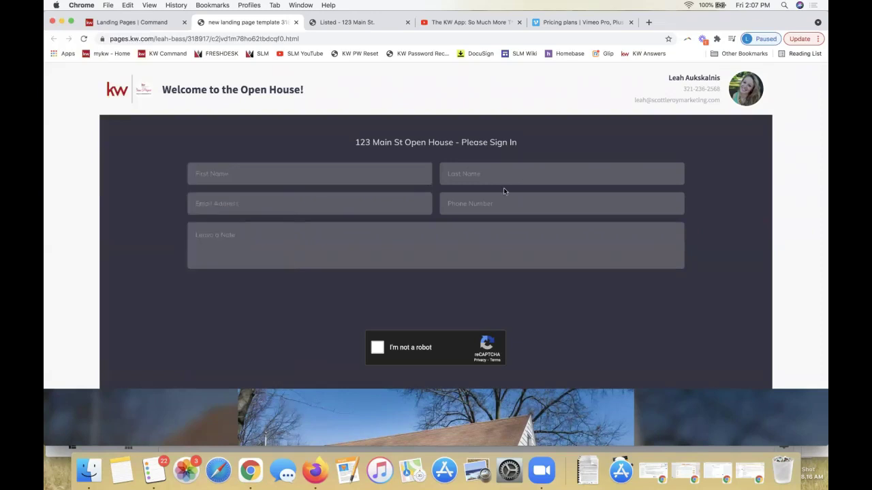
left_click(227, 241)
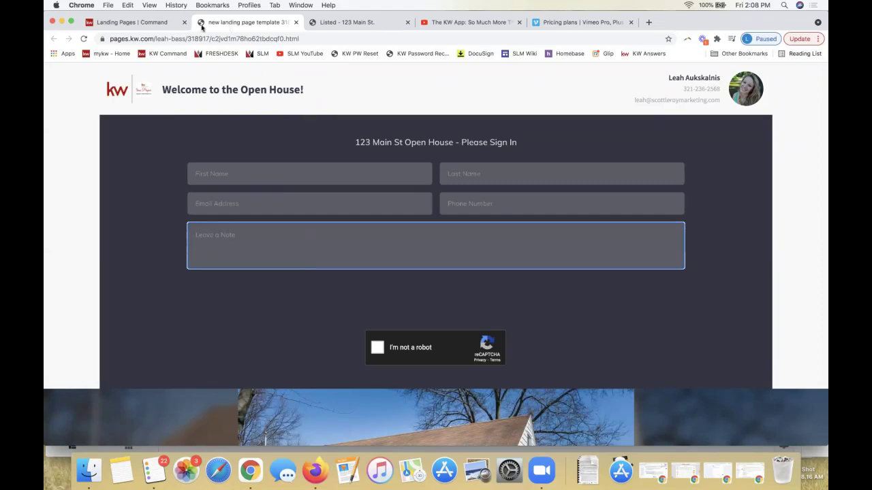
Return to Command and search the contacts for "landing".
left_click(154, 26)
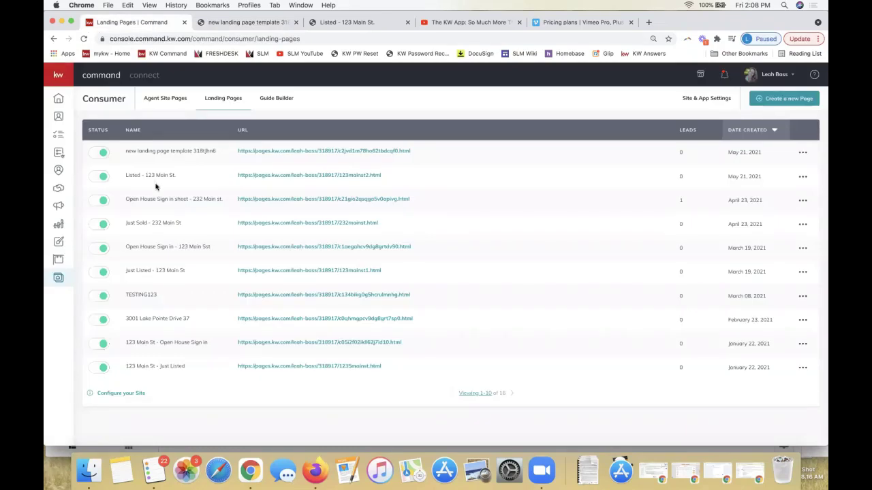
left_click(60, 124)
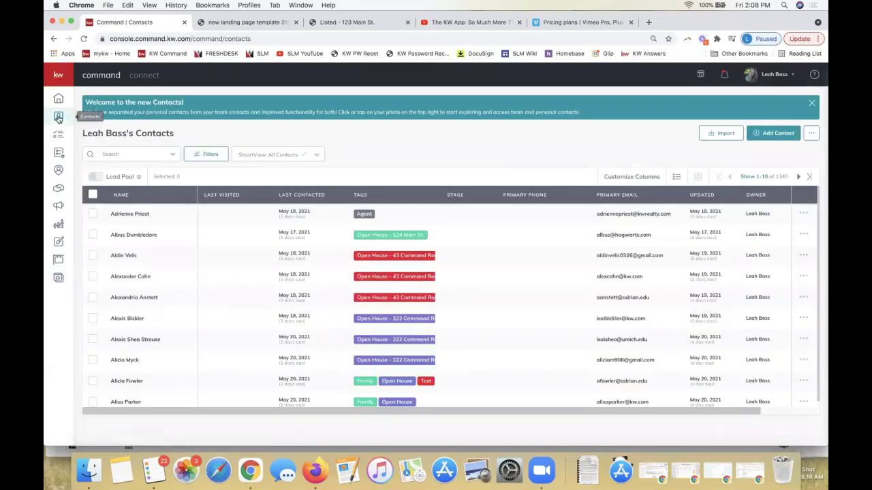
left_click(139, 154)
type("landing")
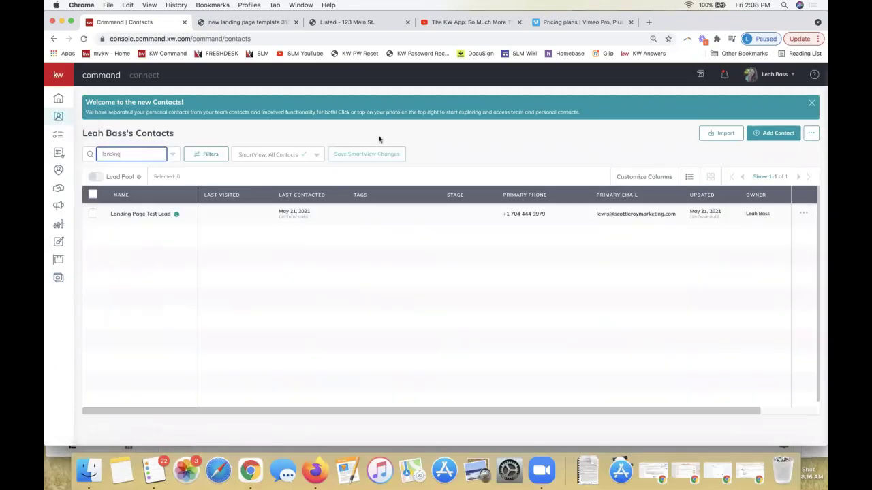
Show only lead contacts with the All Leads SmartView, and check the other SmartView options.
left_click(266, 155)
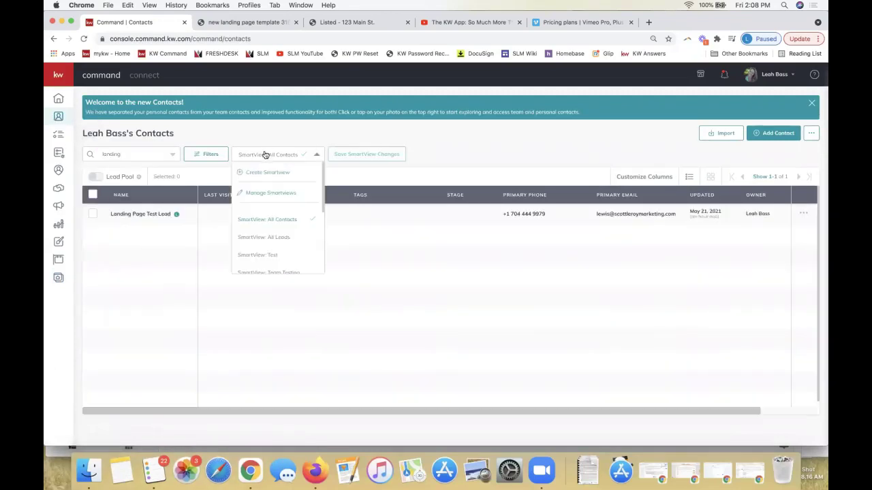
left_click(282, 237)
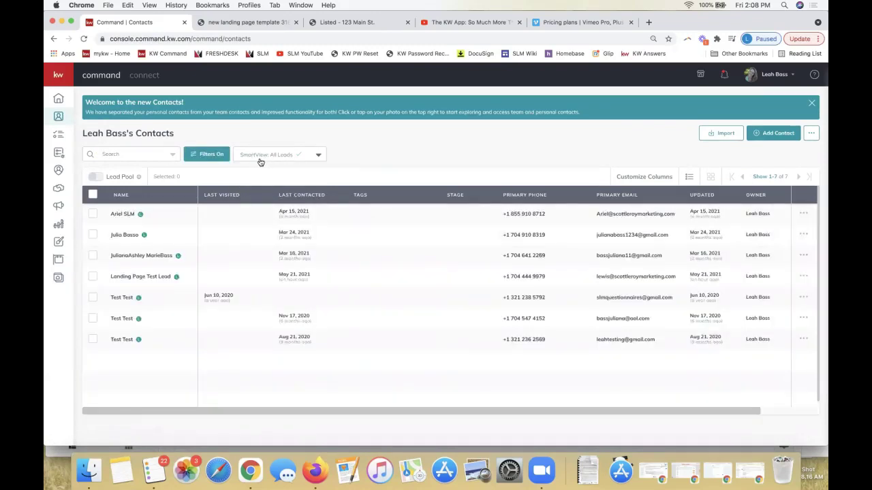
left_click(255, 159)
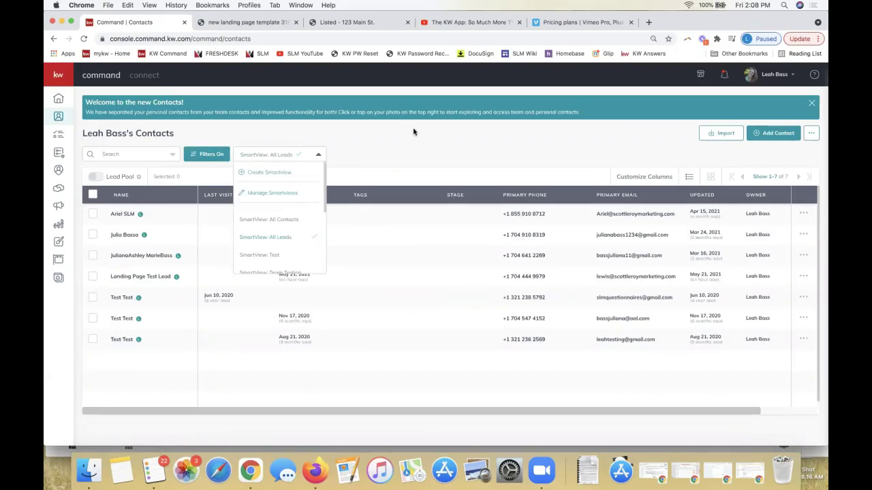
left_click(386, 154)
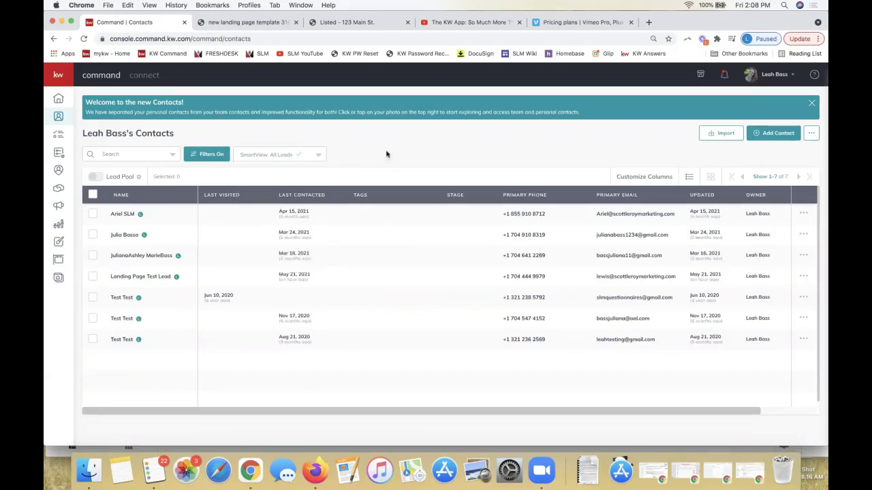
Open the Landing Page Test Lead contact and examine its lead source, additional contact information and timeline note.
left_click(151, 278)
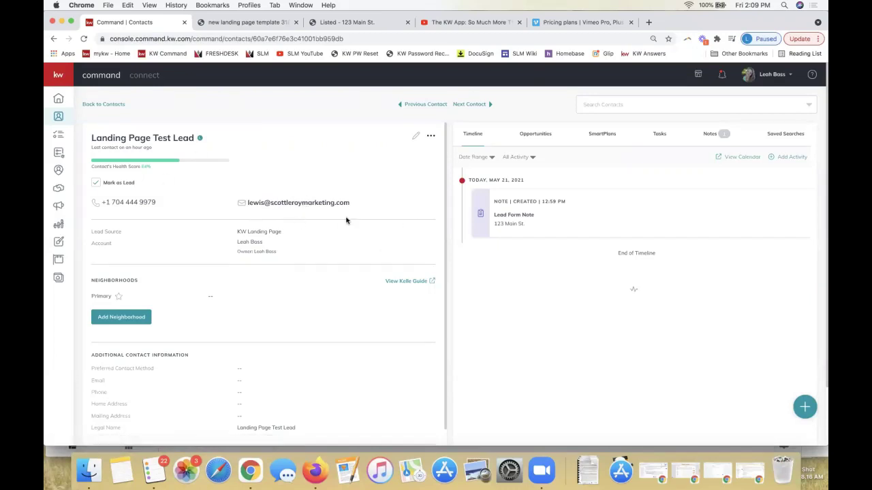
scroll(298, 211, "down", 3)
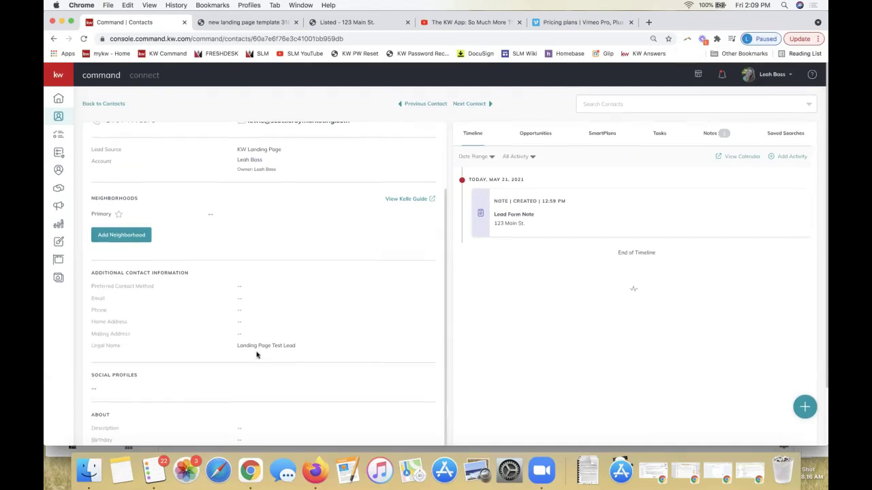
scroll(500, 396, "down", 3)
scroll(501, 395, "up", 3)
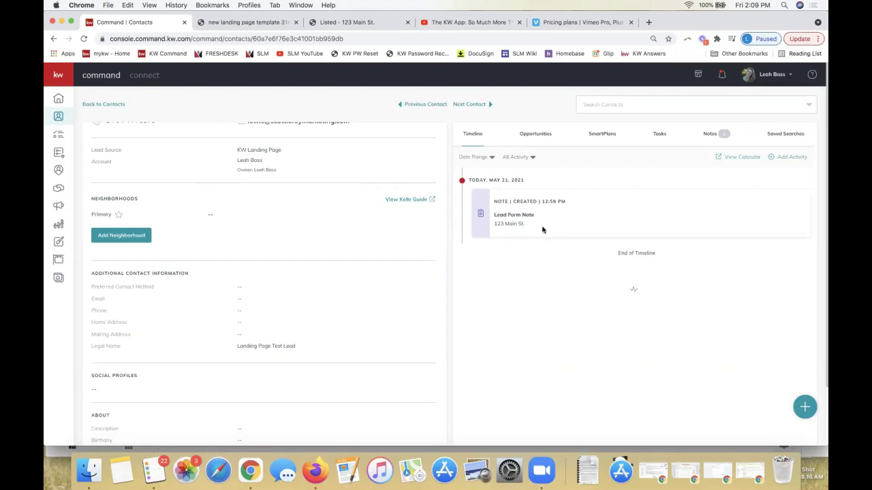
triple_click(264, 150)
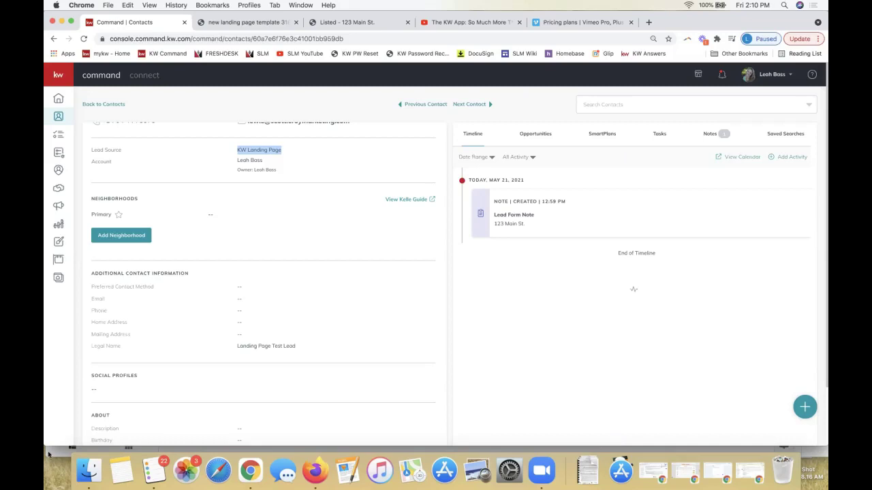
Go to the Consumer section and open the choices for creating a new page.
left_click(58, 278)
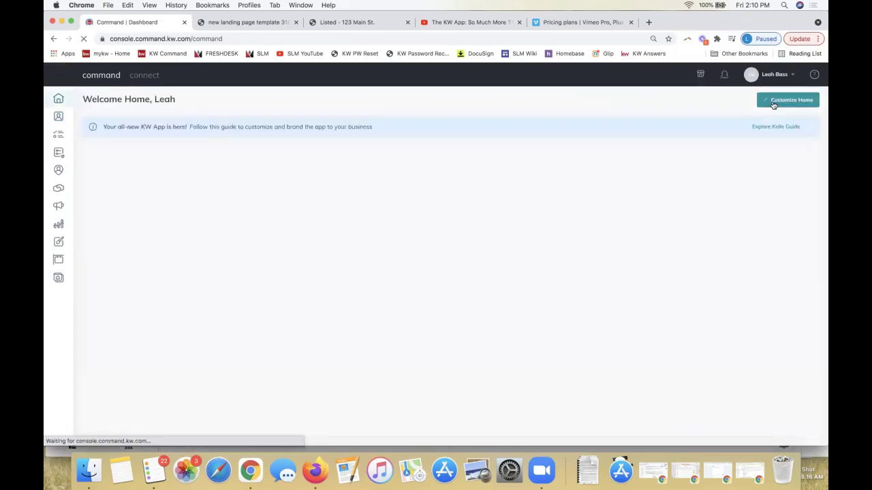
left_click(784, 100)
left_click(59, 277)
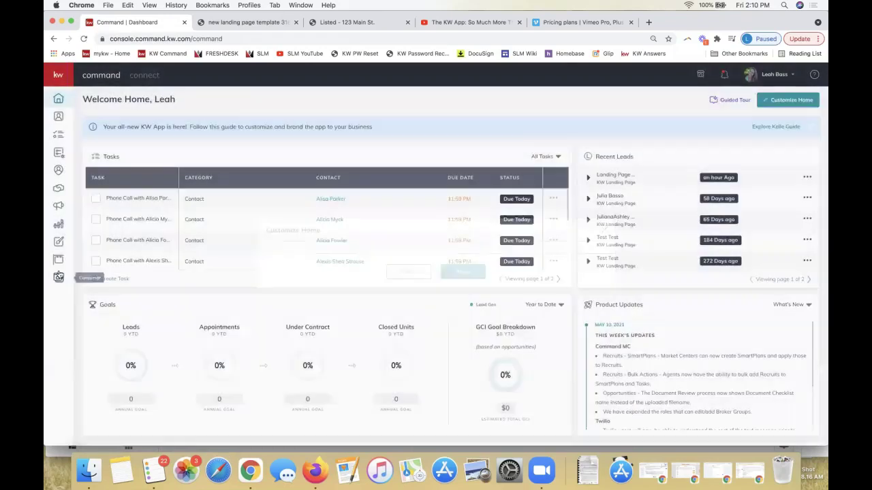
left_click(58, 277)
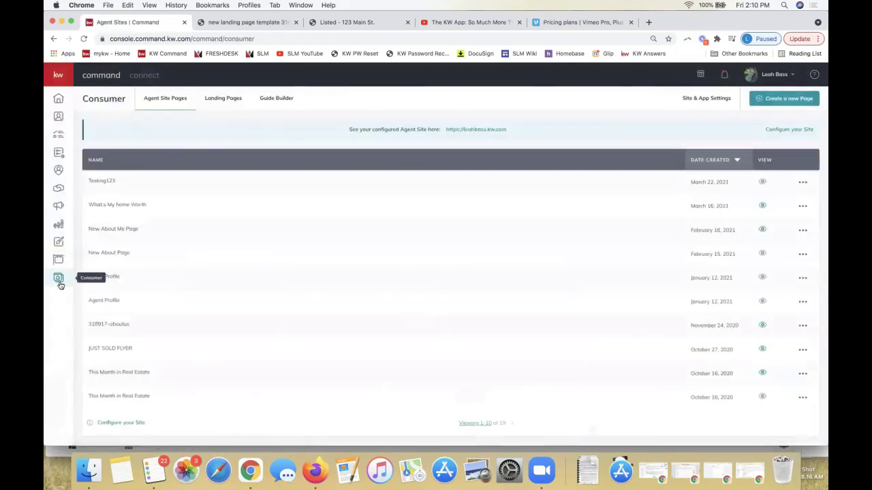
left_click(782, 97)
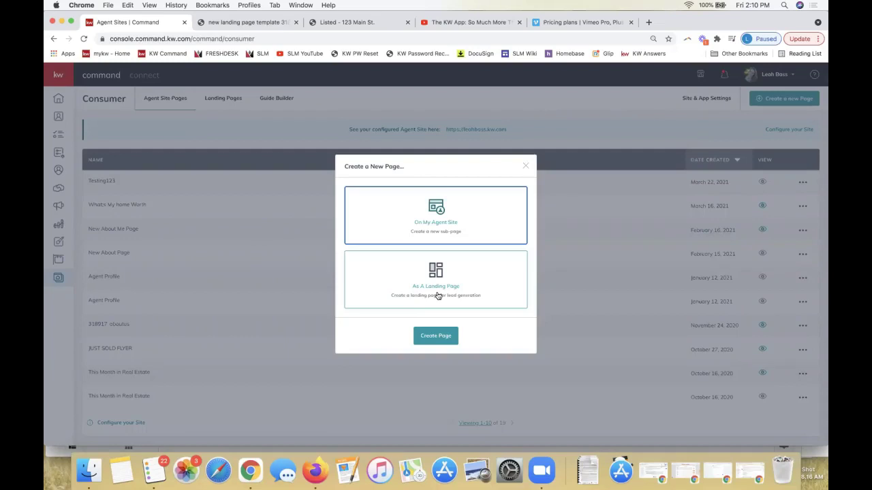
Revisit the published open house sign-in page and the 123 Main St. listing page, and return to Command.
left_click(229, 23)
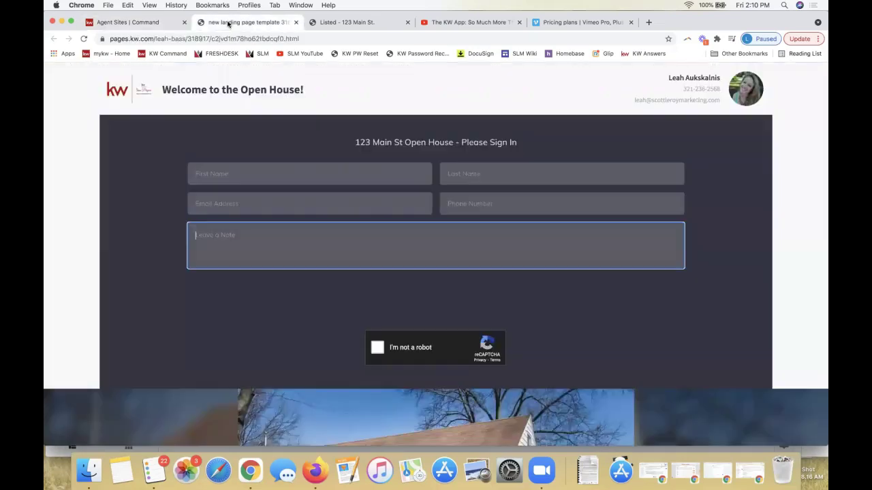
left_click(339, 26)
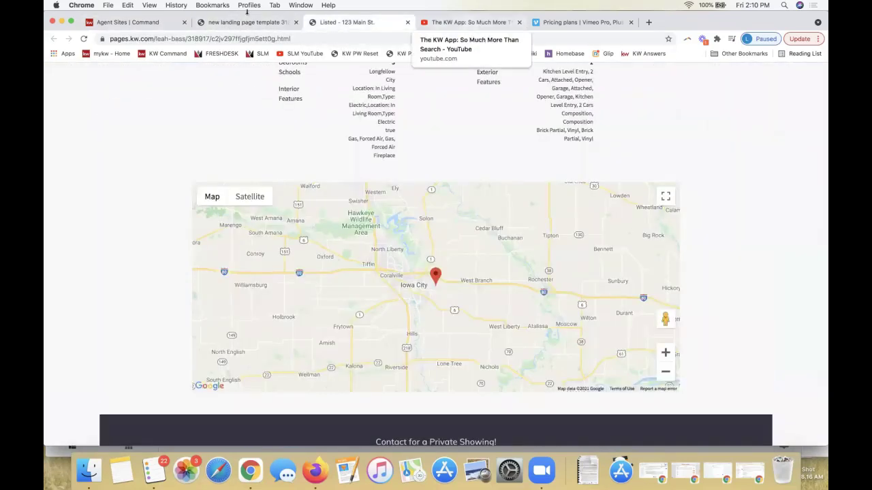
left_click(152, 23)
Open the contacts list and search it for "listing landing".
left_click(59, 116)
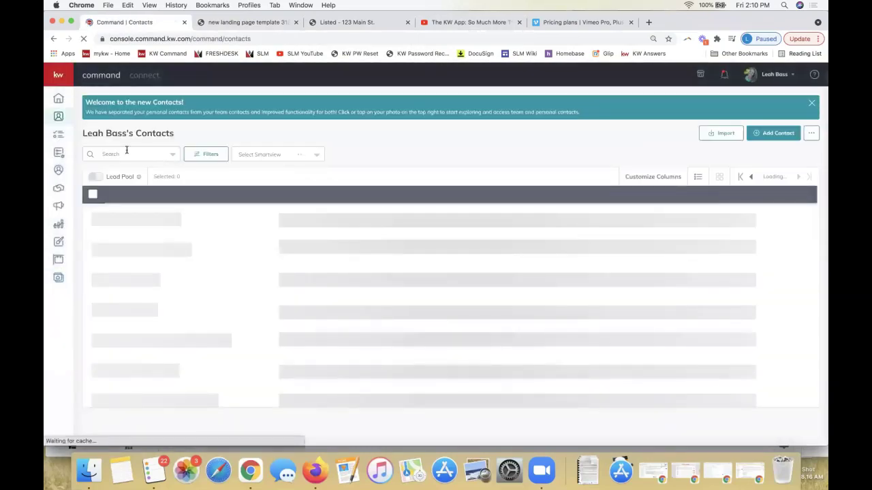
left_click(126, 153)
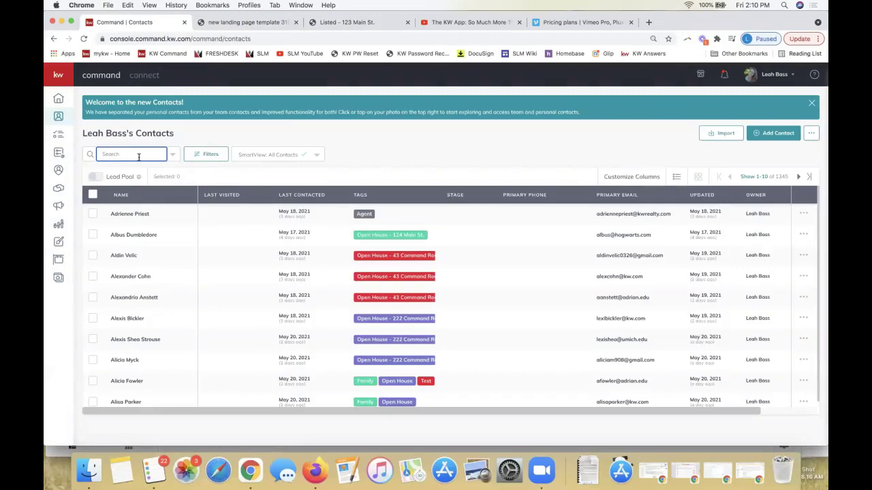
type("l")
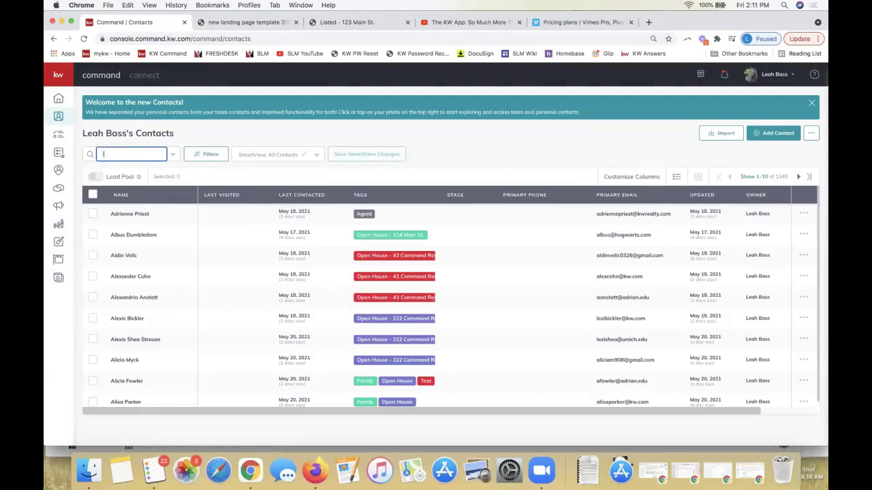
type("isting landing")
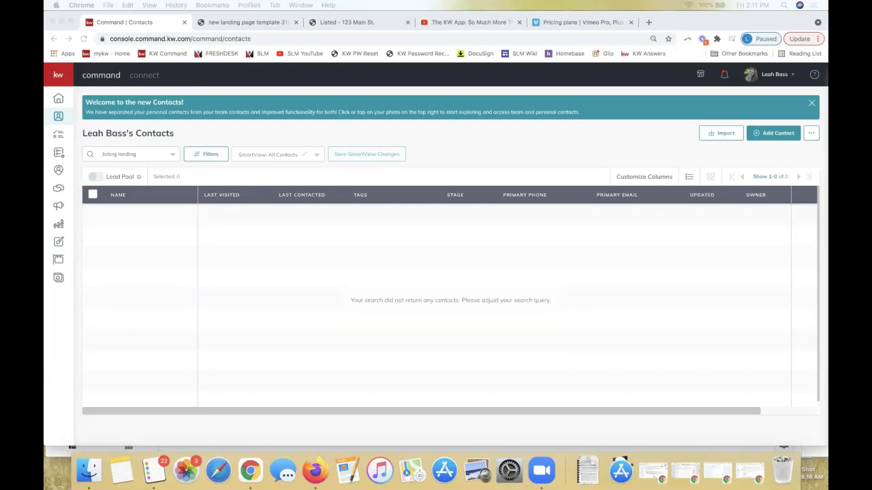
Replace the contact search term with "landing".
left_click(90, 151)
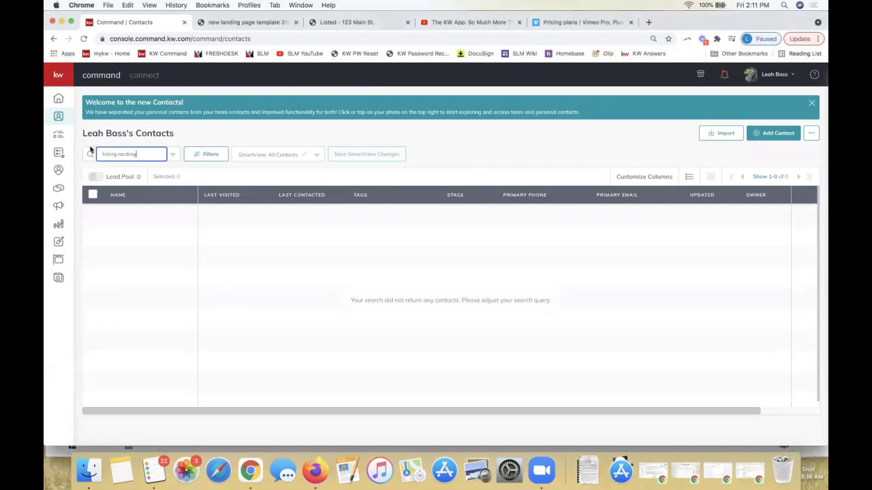
left_click(59, 117)
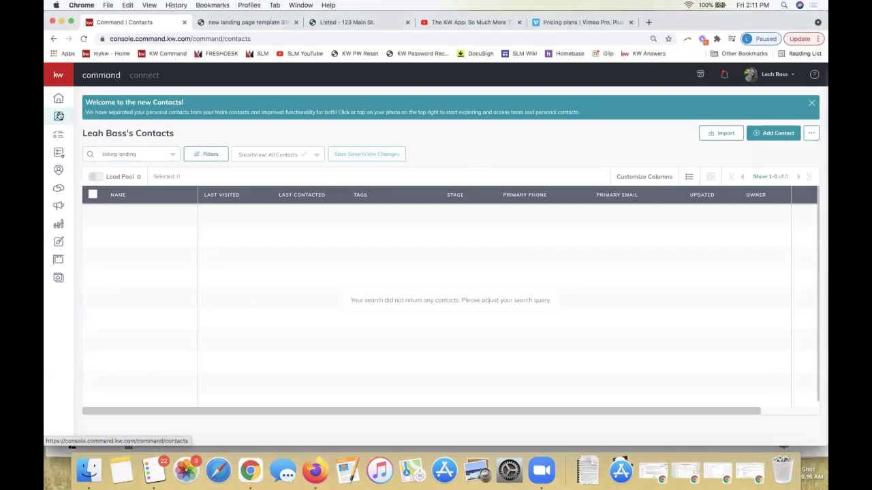
left_click(141, 157)
type("landing")
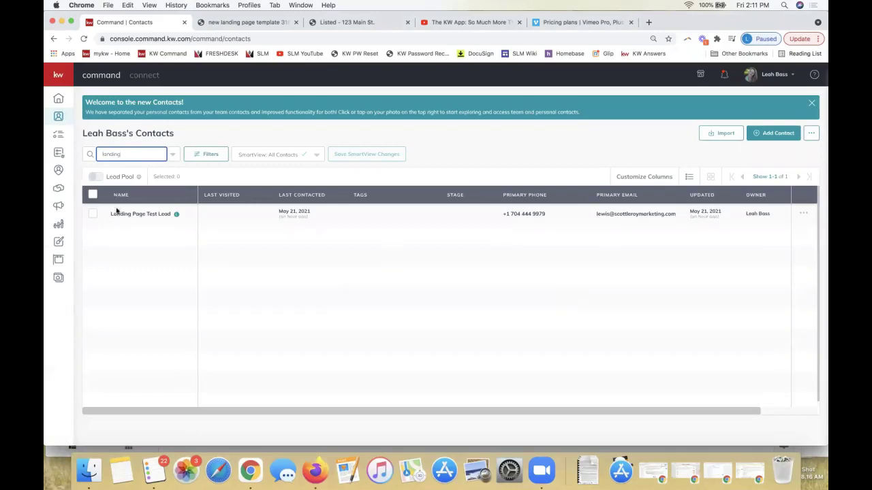
Search the contacts by first name and open the sample contact tagged Open House - 124 Main St.
left_click(122, 156)
type("albus")
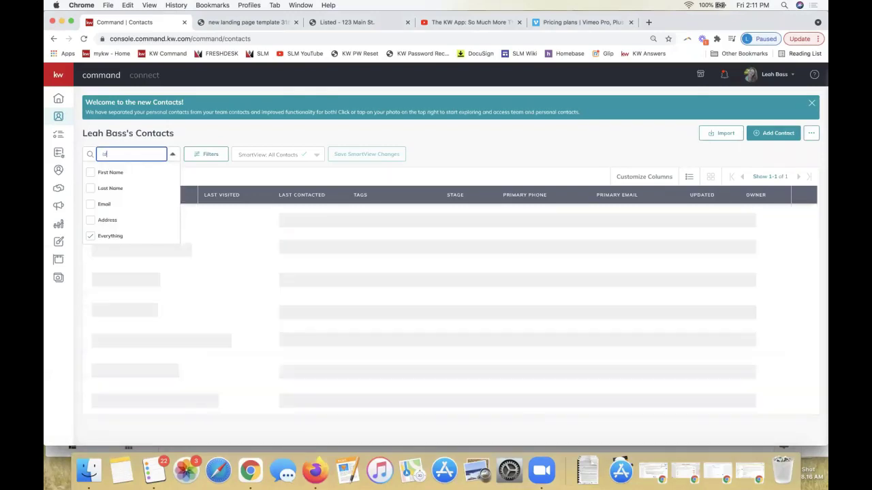
left_click(126, 233)
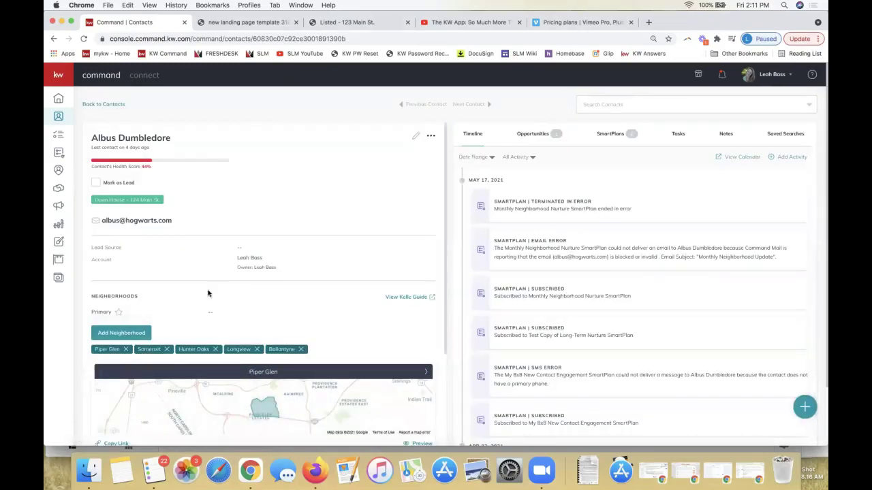
Preview the Piper Glen neighborhood snapshot from the contact's Neighborhoods section and switch the snapshot to Hunter Oaks.
scroll(208, 293, "down", 1)
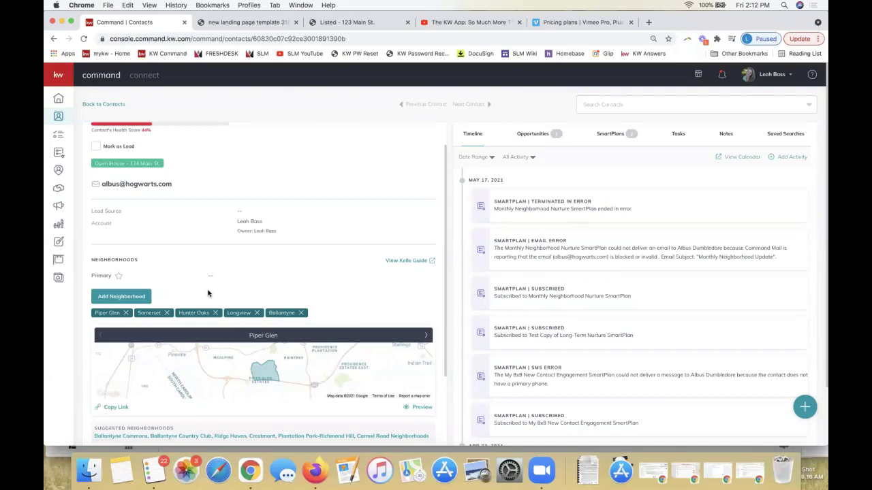
scroll(208, 293, "down", 5)
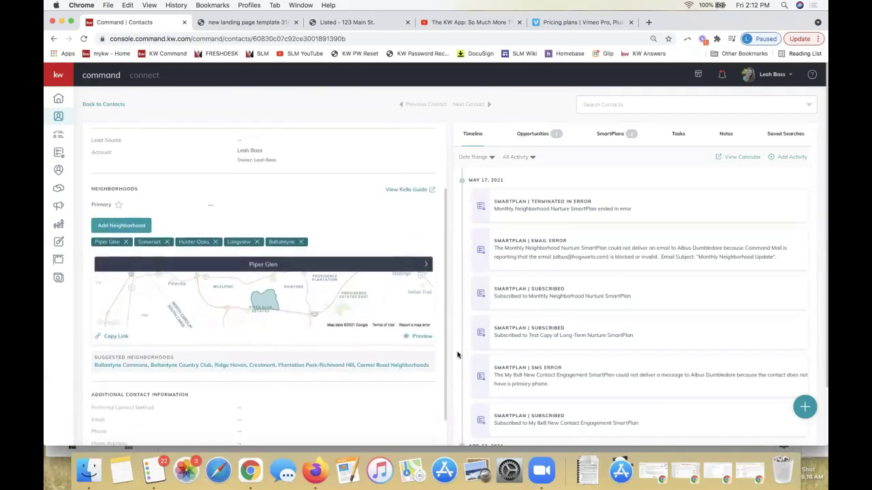
left_click(419, 338)
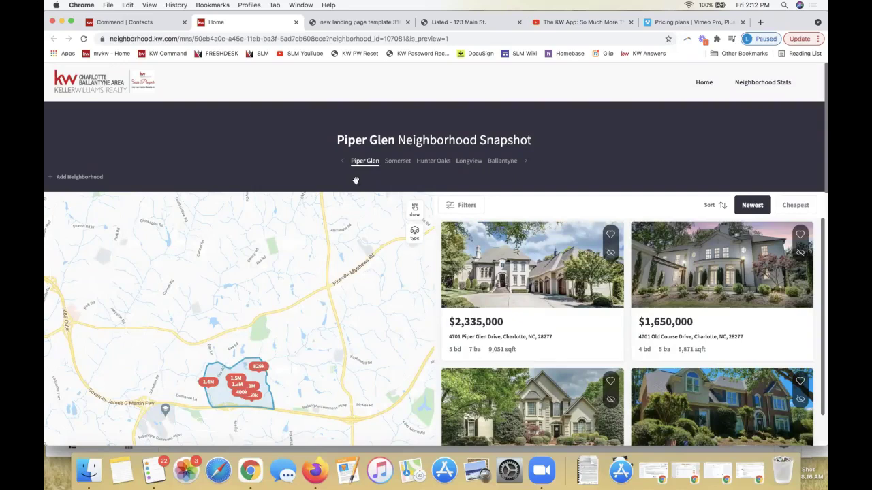
left_click(436, 161)
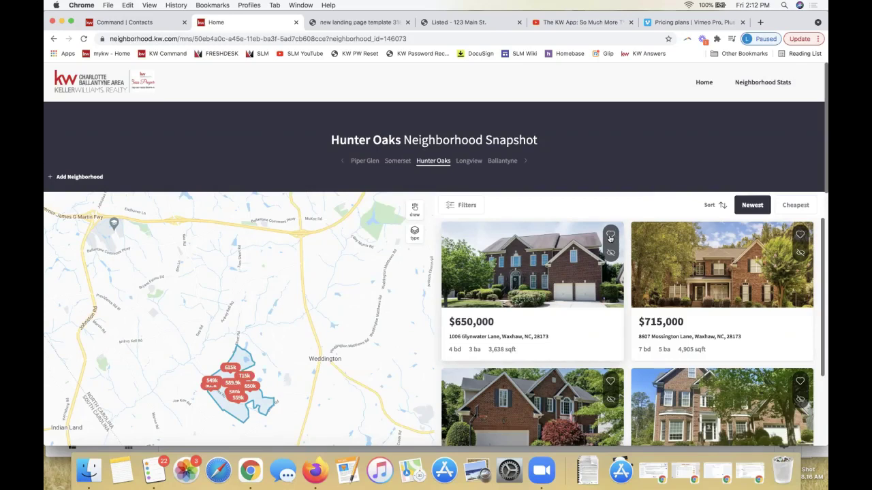
Open the Neighborhood Stats page and examine Piper Glen's market stats, commute map, schools, amenities, homes for sale and inquiry form.
left_click(752, 84)
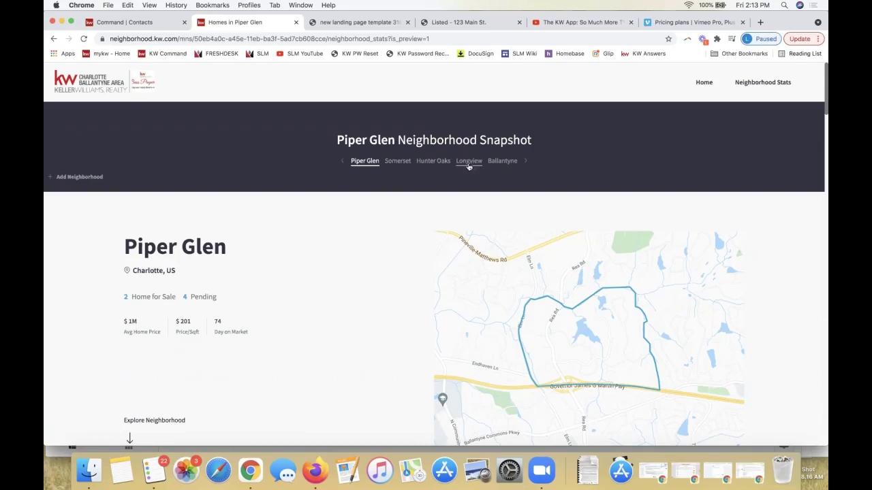
scroll(344, 243, "down", 2)
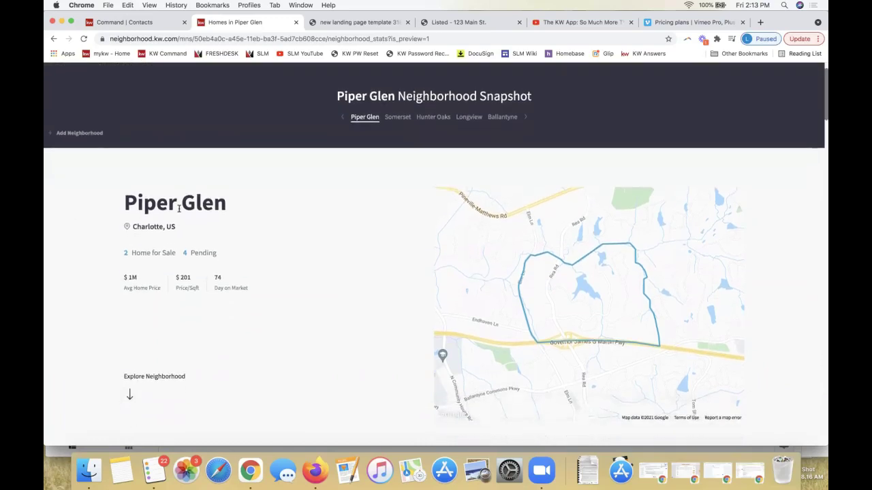
scroll(236, 267, "down", 4)
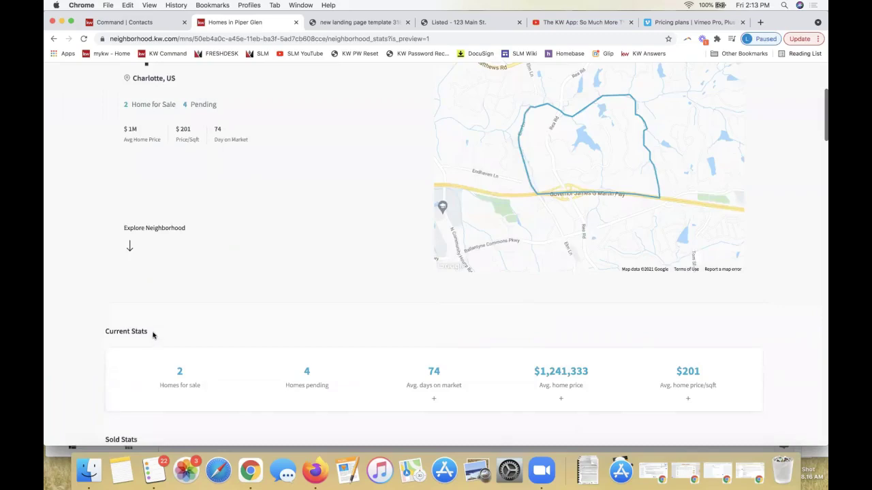
scroll(154, 334, "down", 2)
scroll(154, 334, "down", 10)
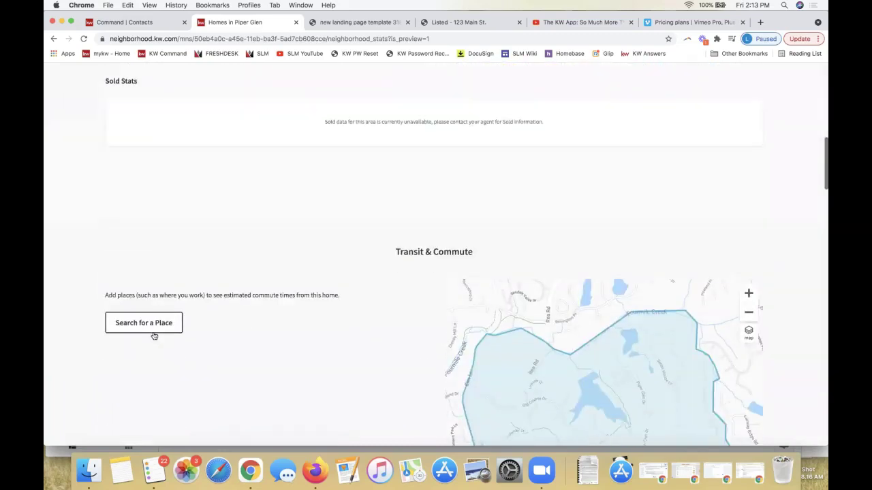
scroll(564, 307, "down", 5)
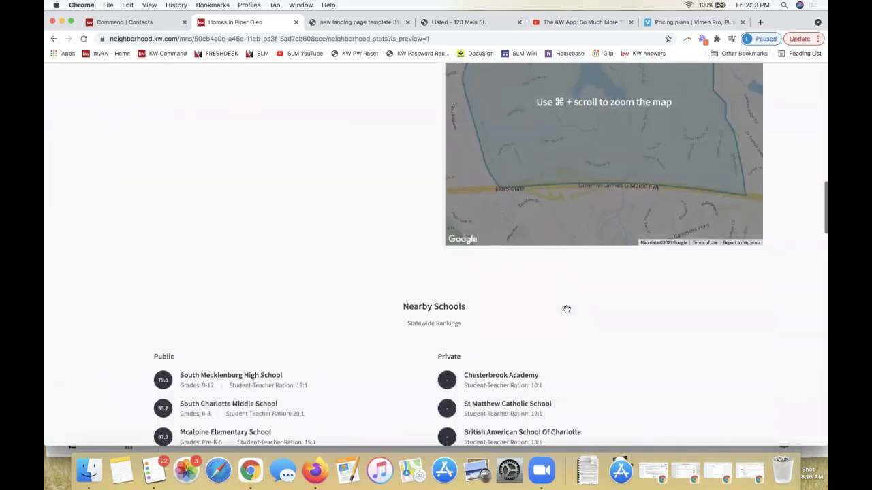
scroll(566, 310, "up", 5)
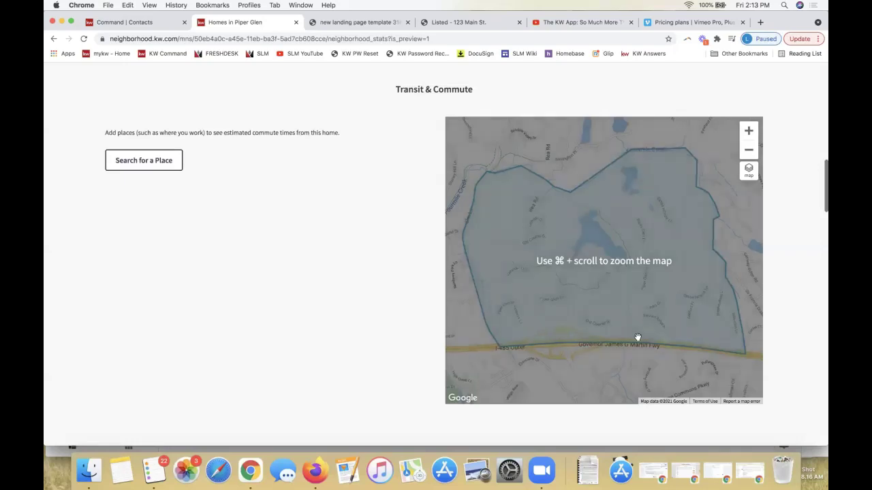
scroll(638, 339, "down", 6)
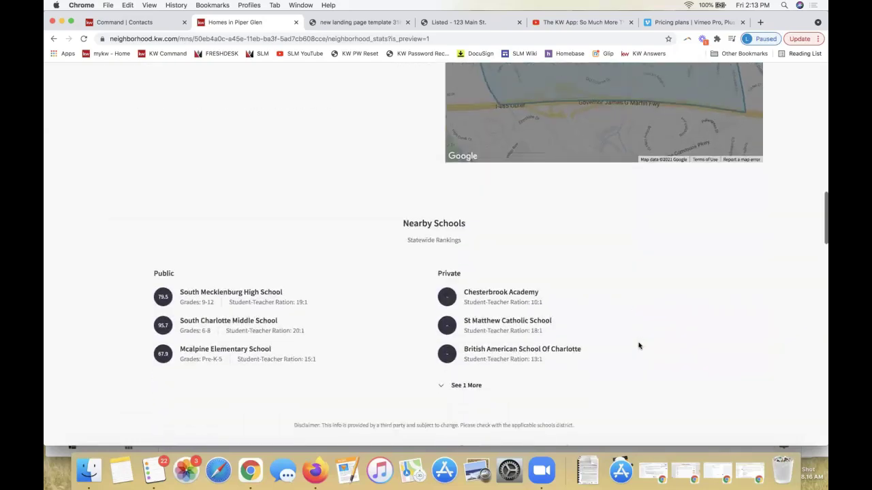
scroll(638, 346, "down", 6)
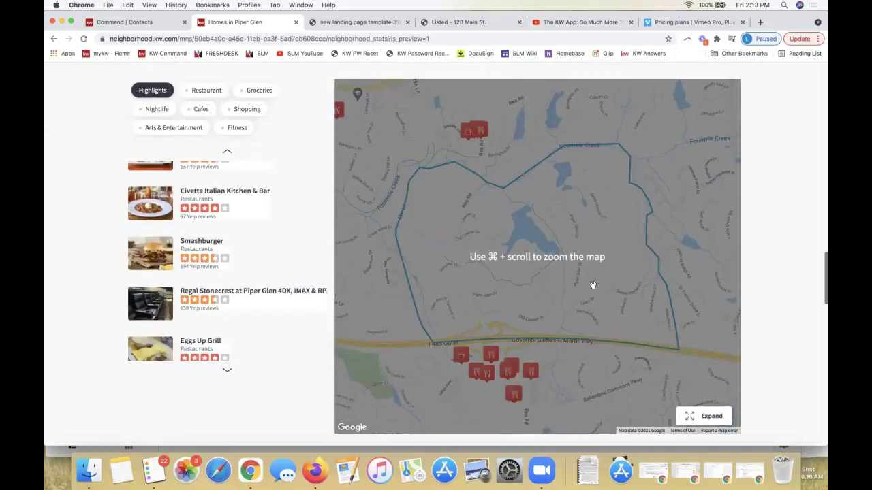
scroll(781, 238, "down", 12)
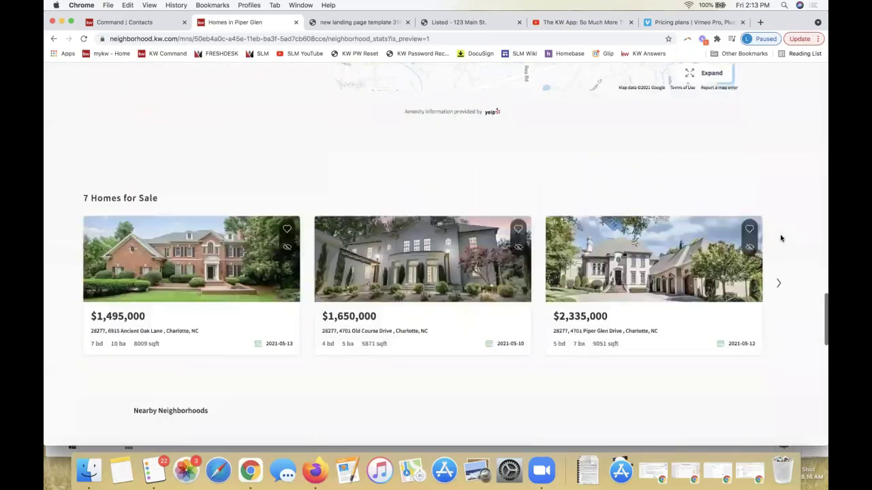
scroll(781, 238, "down", 5)
scroll(781, 238, "up", 1)
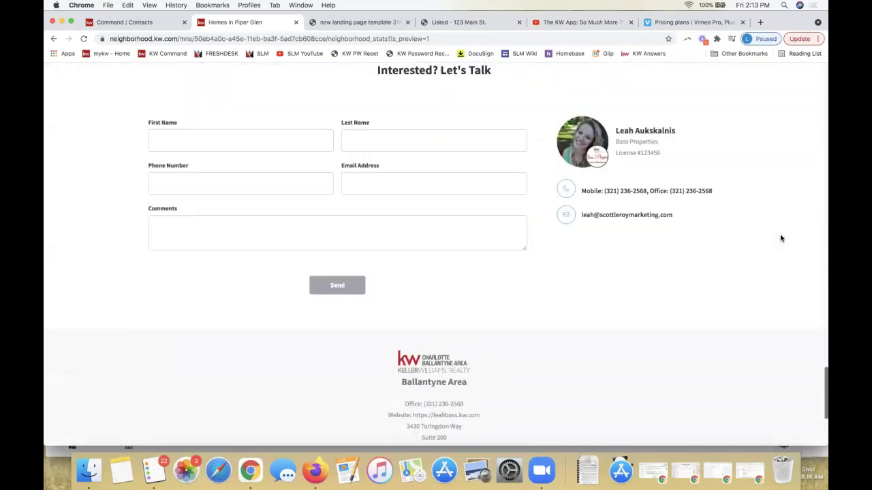
scroll(781, 237, "up", 20)
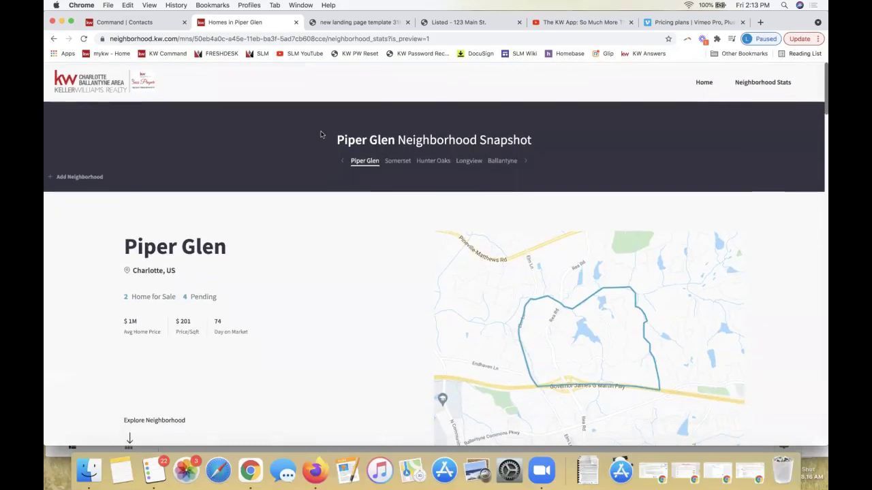